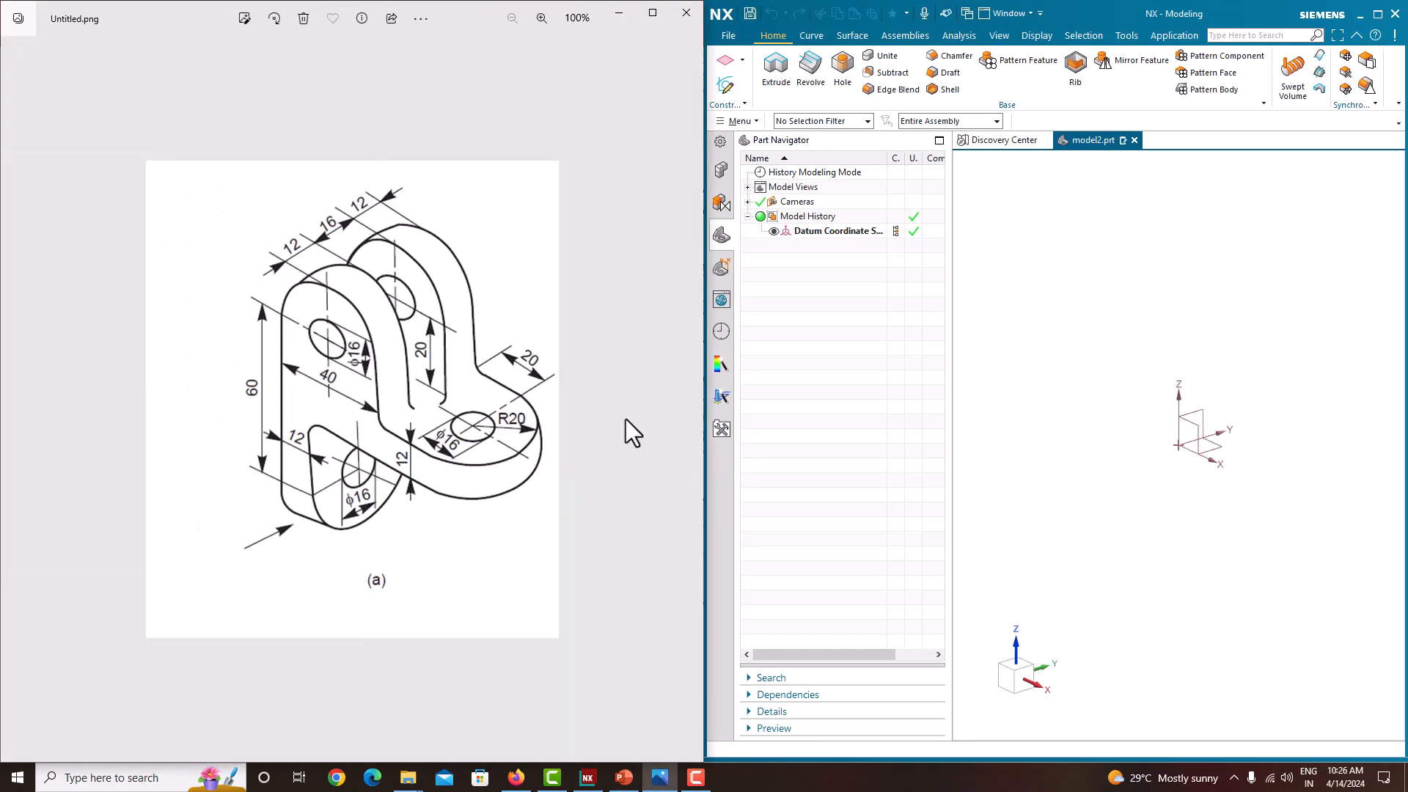
Narrow the reference drawing window and widen the NX window to fill the space beside it
left_click_drag(705, 451, 368, 452)
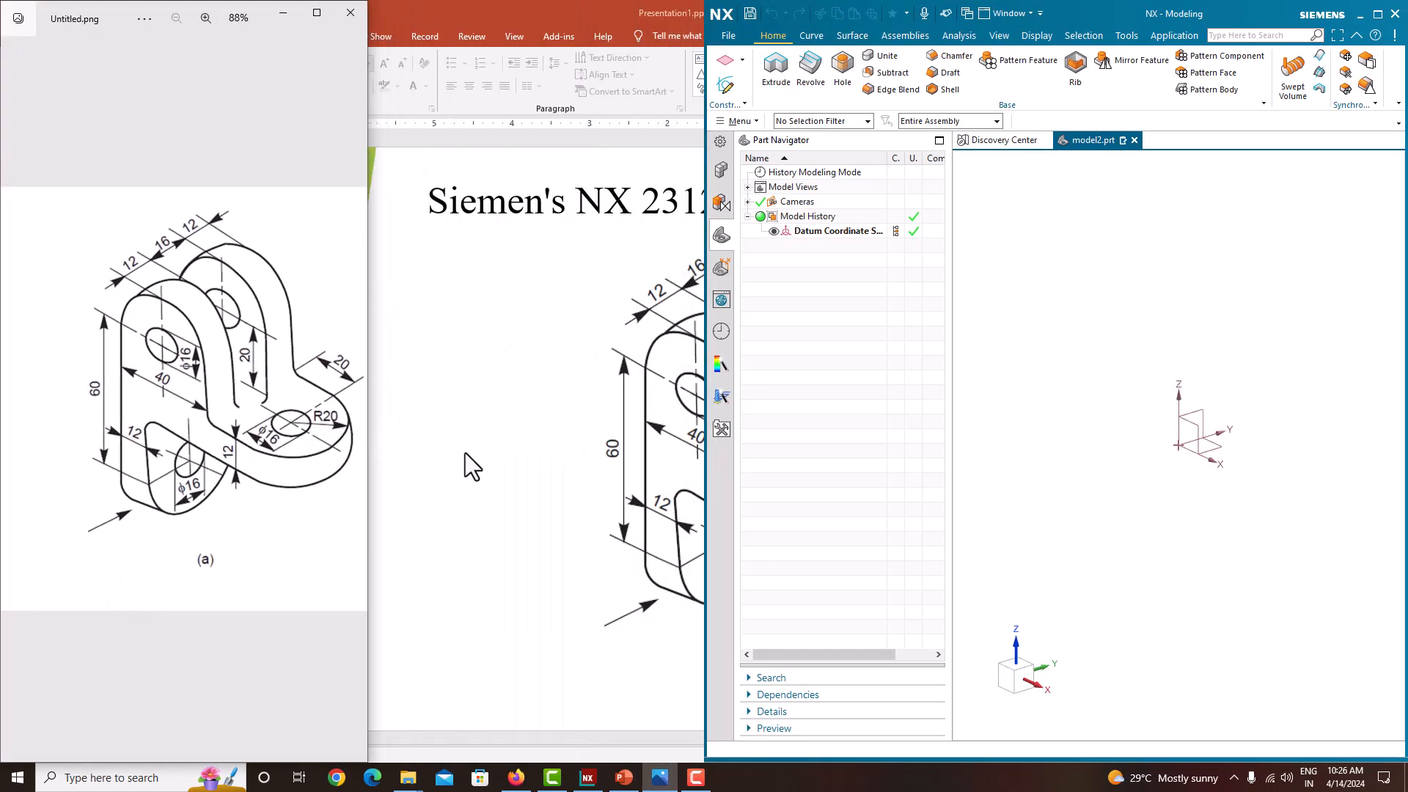
left_click(707, 463)
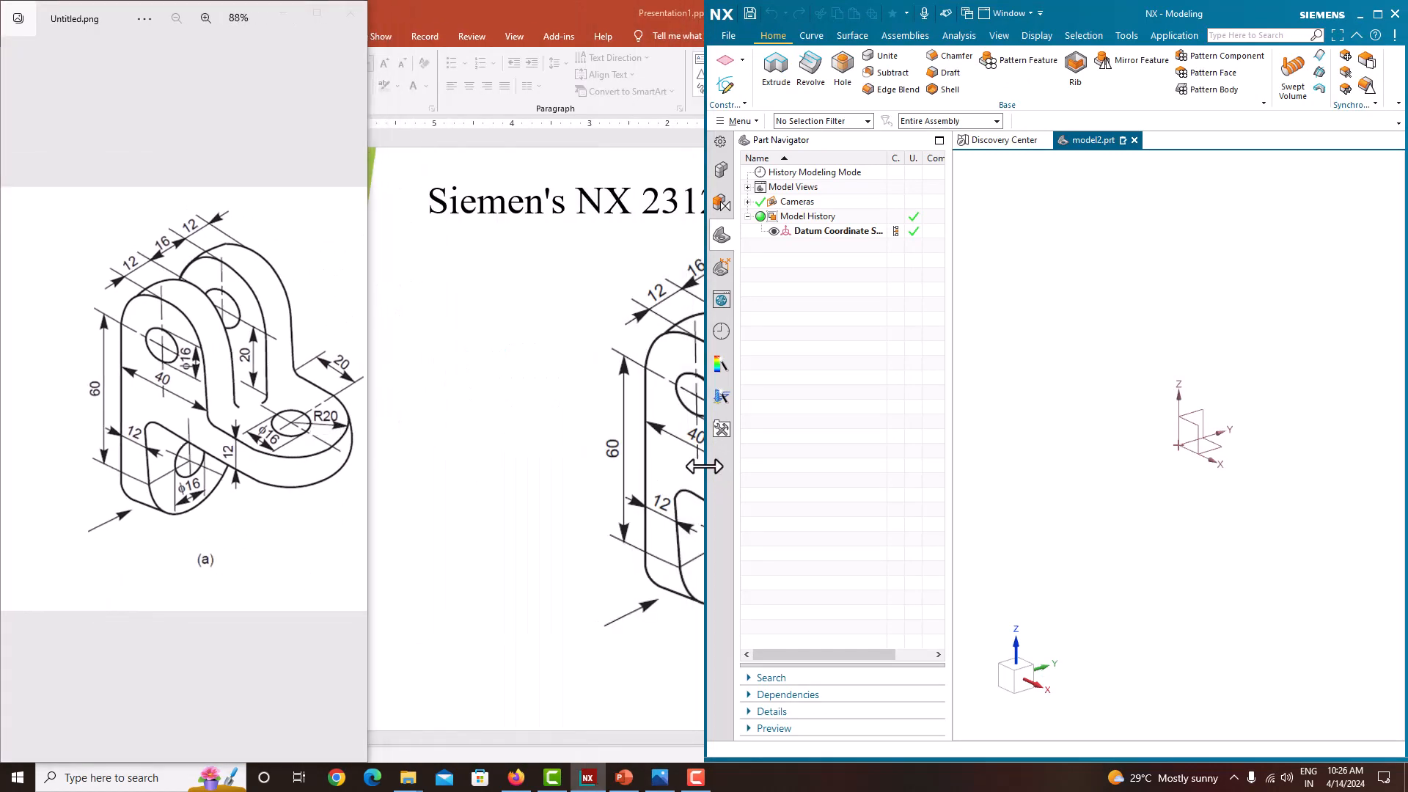
left_click_drag(704, 467, 367, 434)
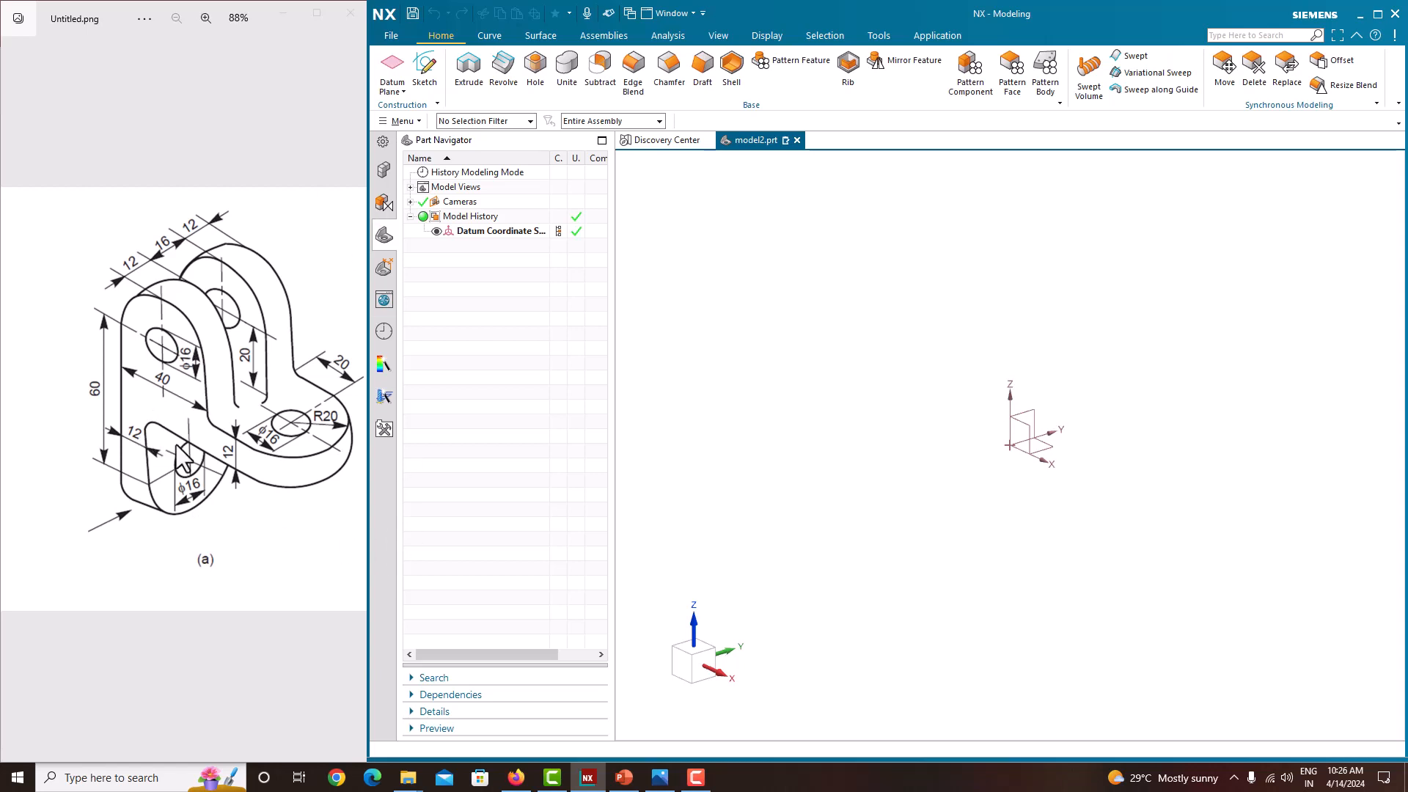
Create a new sketch on the Front datum plane
left_click(428, 73)
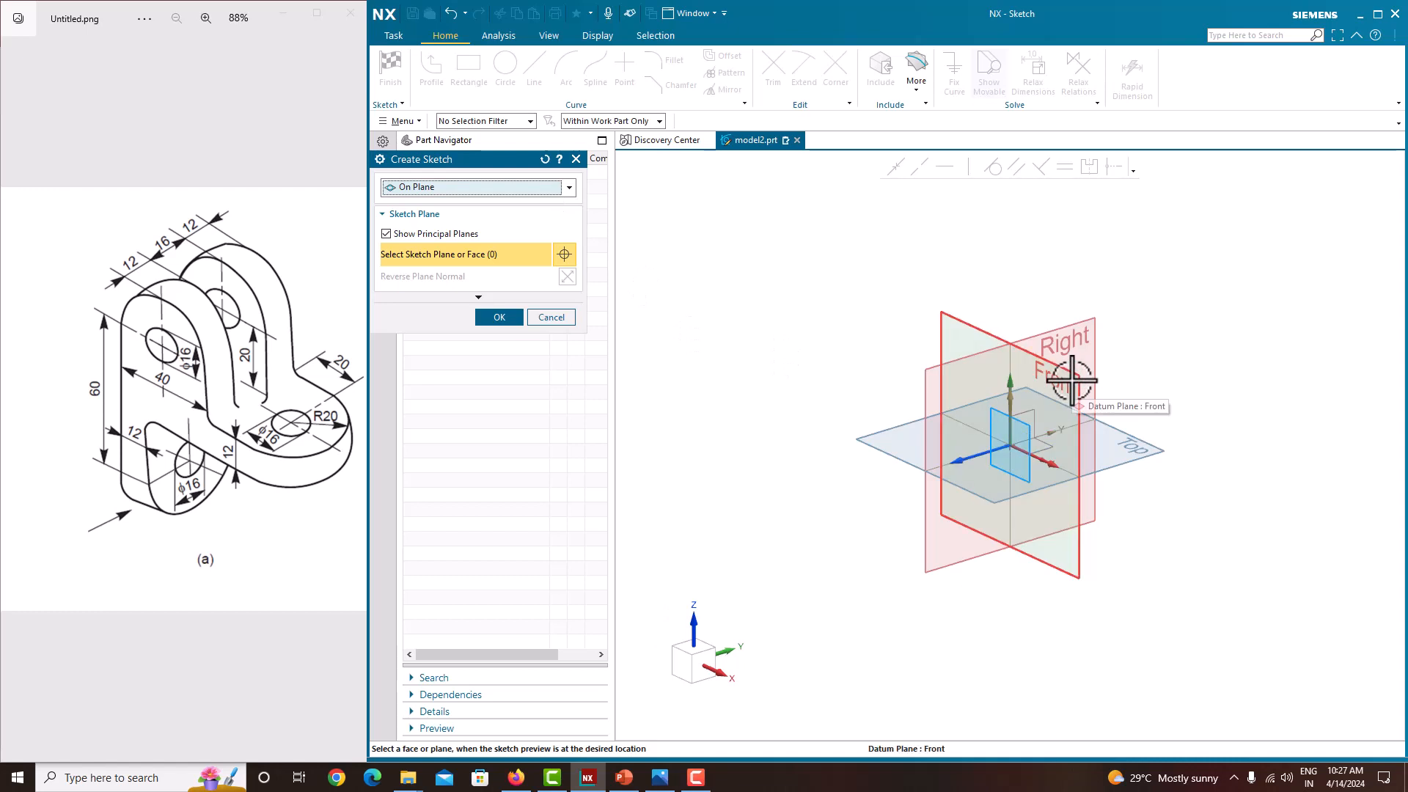
left_click(1071, 383)
left_click(499, 317)
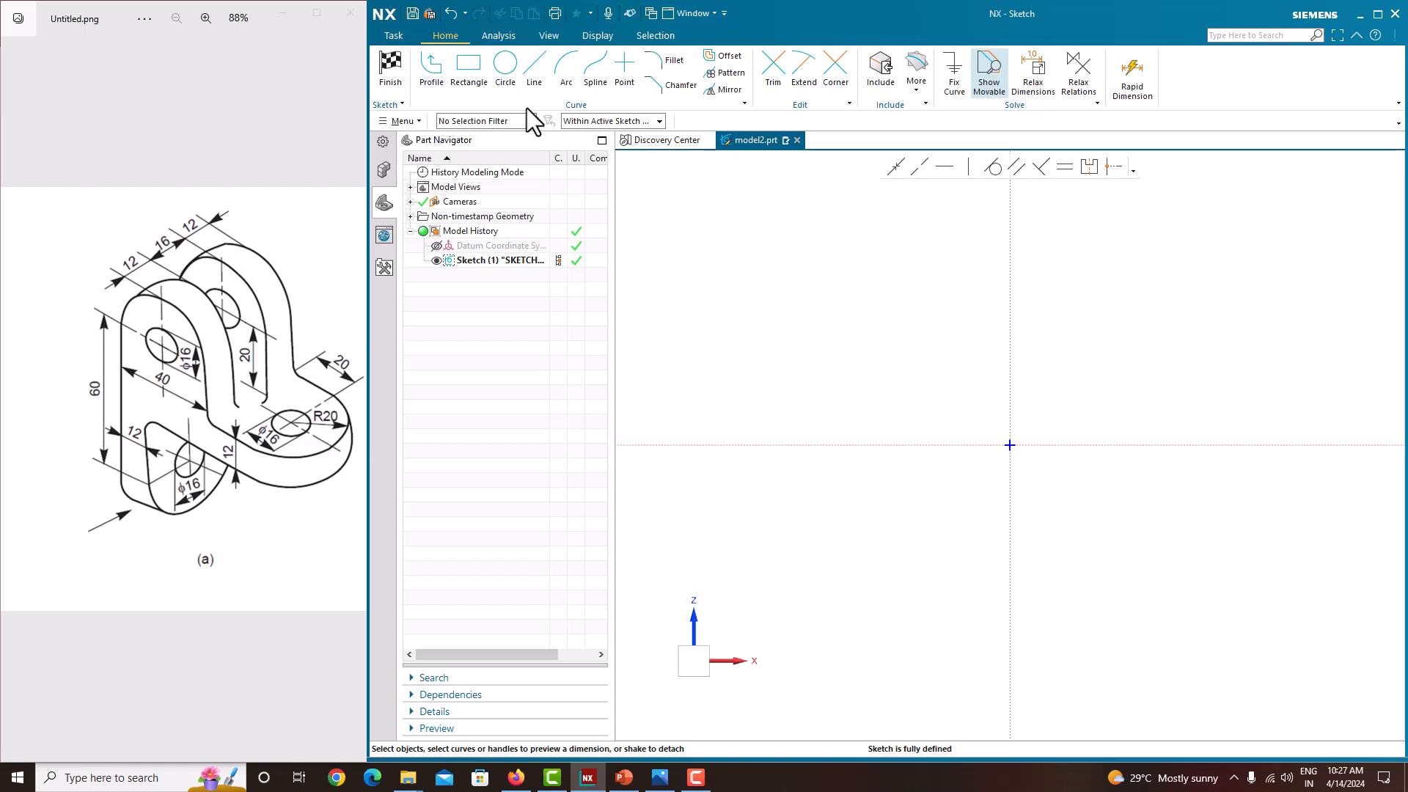
Sketch a two-point rectangle about 355 mm wide and 310 mm high around the sketch origin
left_click(461, 83)
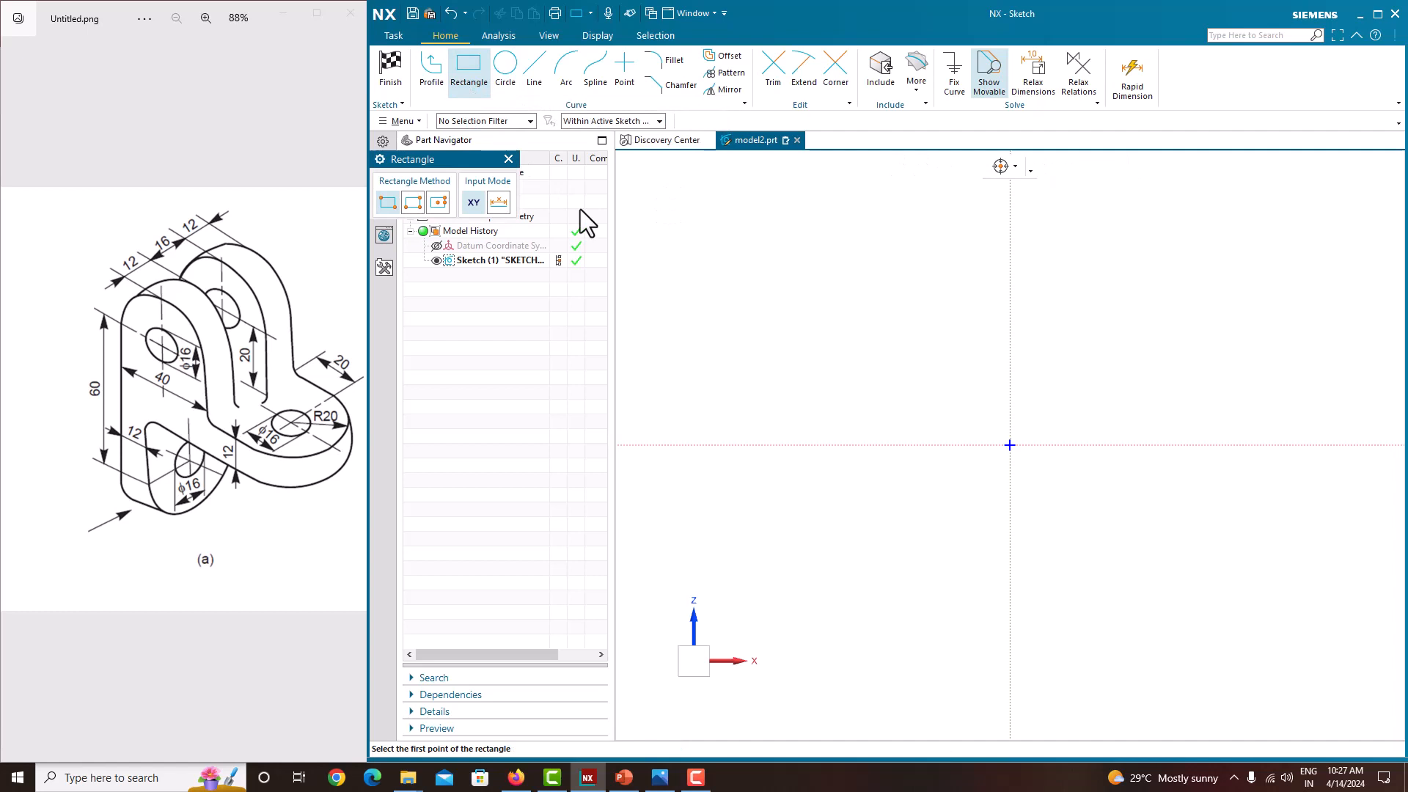
left_click(441, 203)
left_click(794, 263)
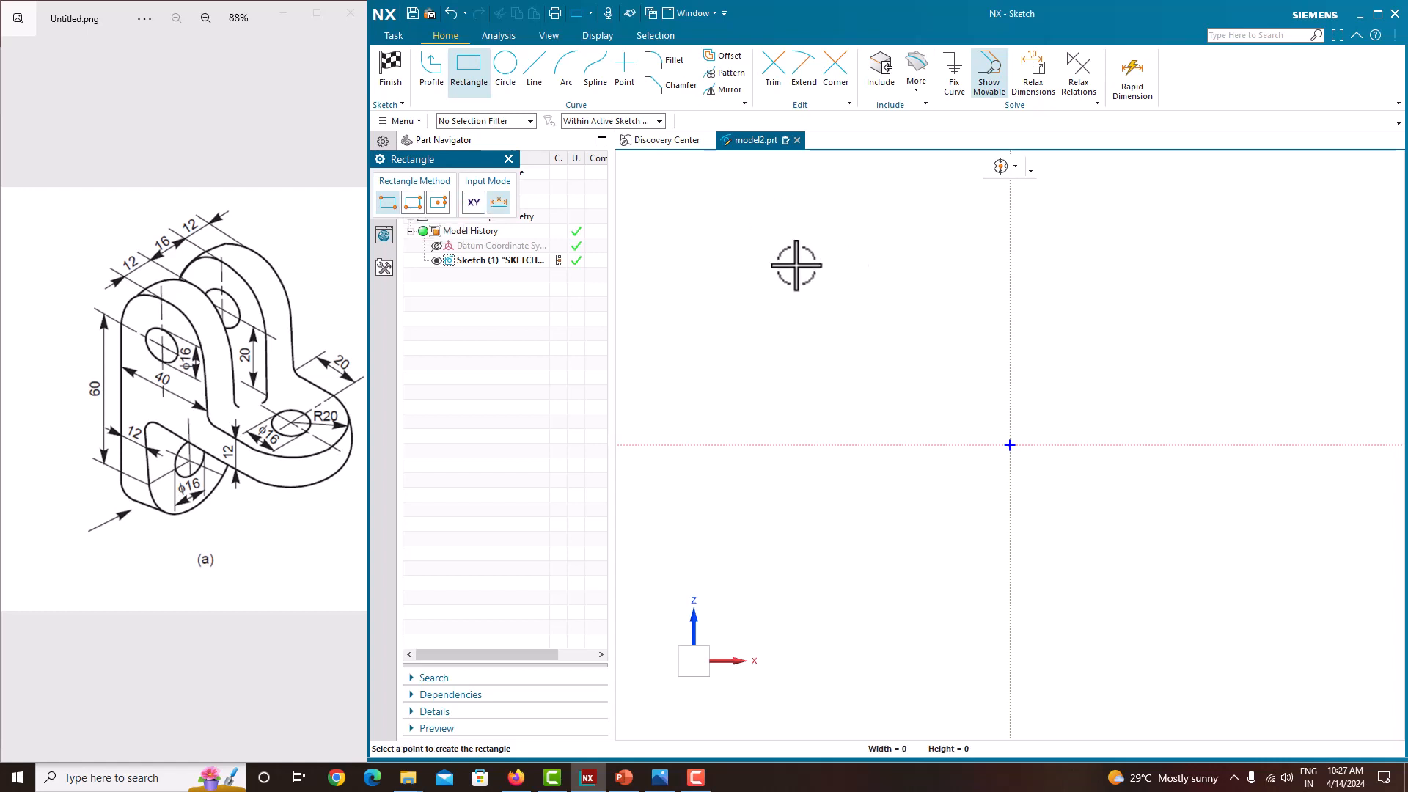
left_click(1198, 616)
key("Escape")
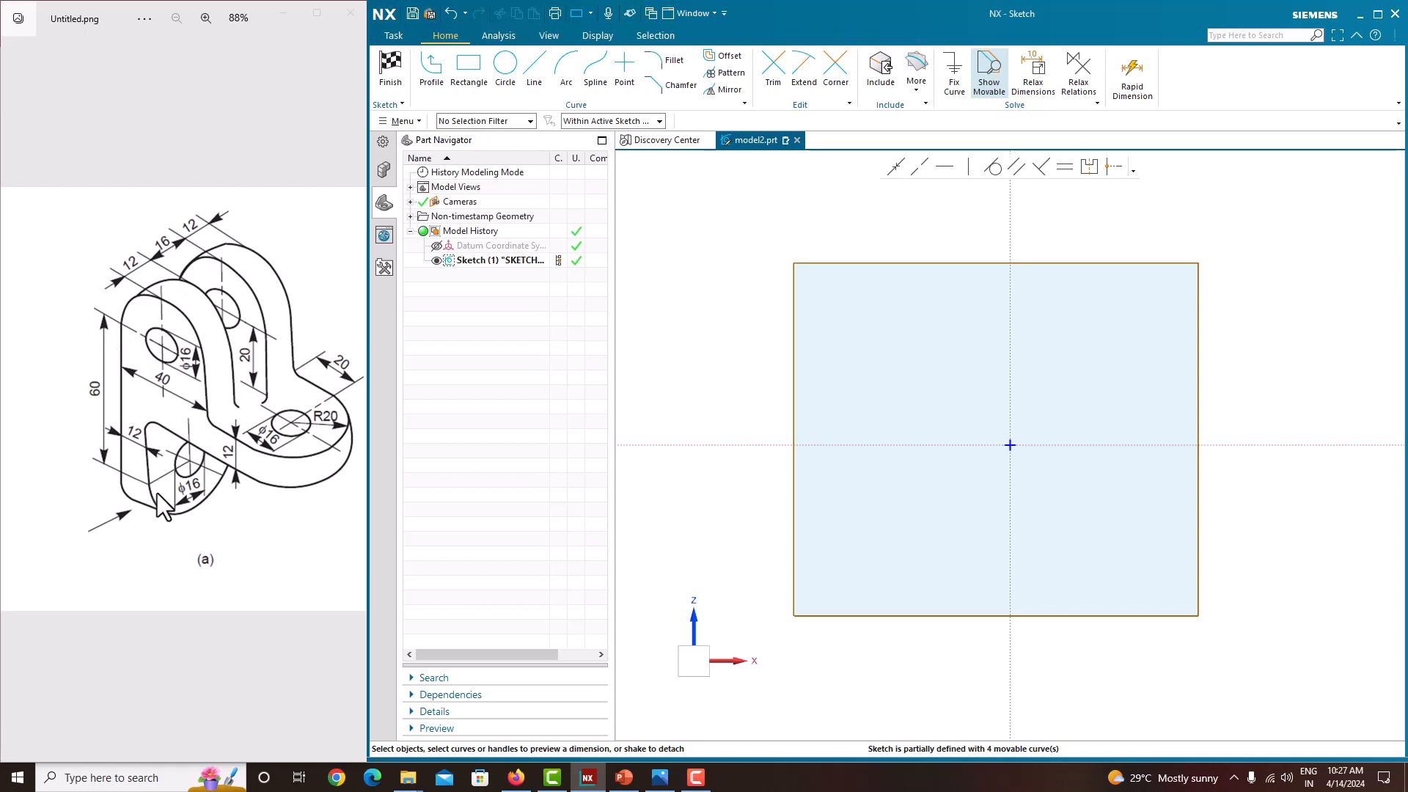
Dimension the rectangle's vertical side and set its height to 40 mm
left_click(785, 389)
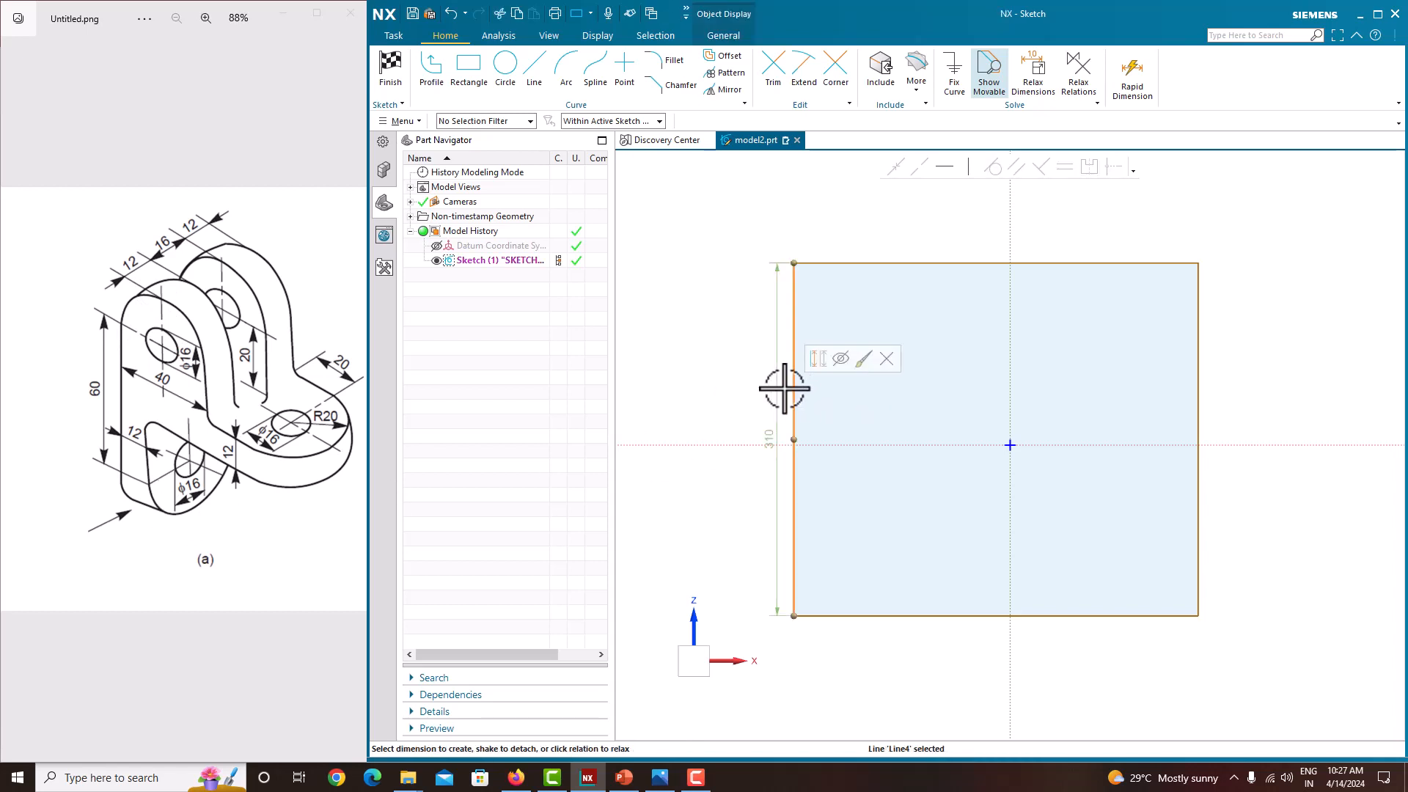
double_click(766, 438)
type("4")
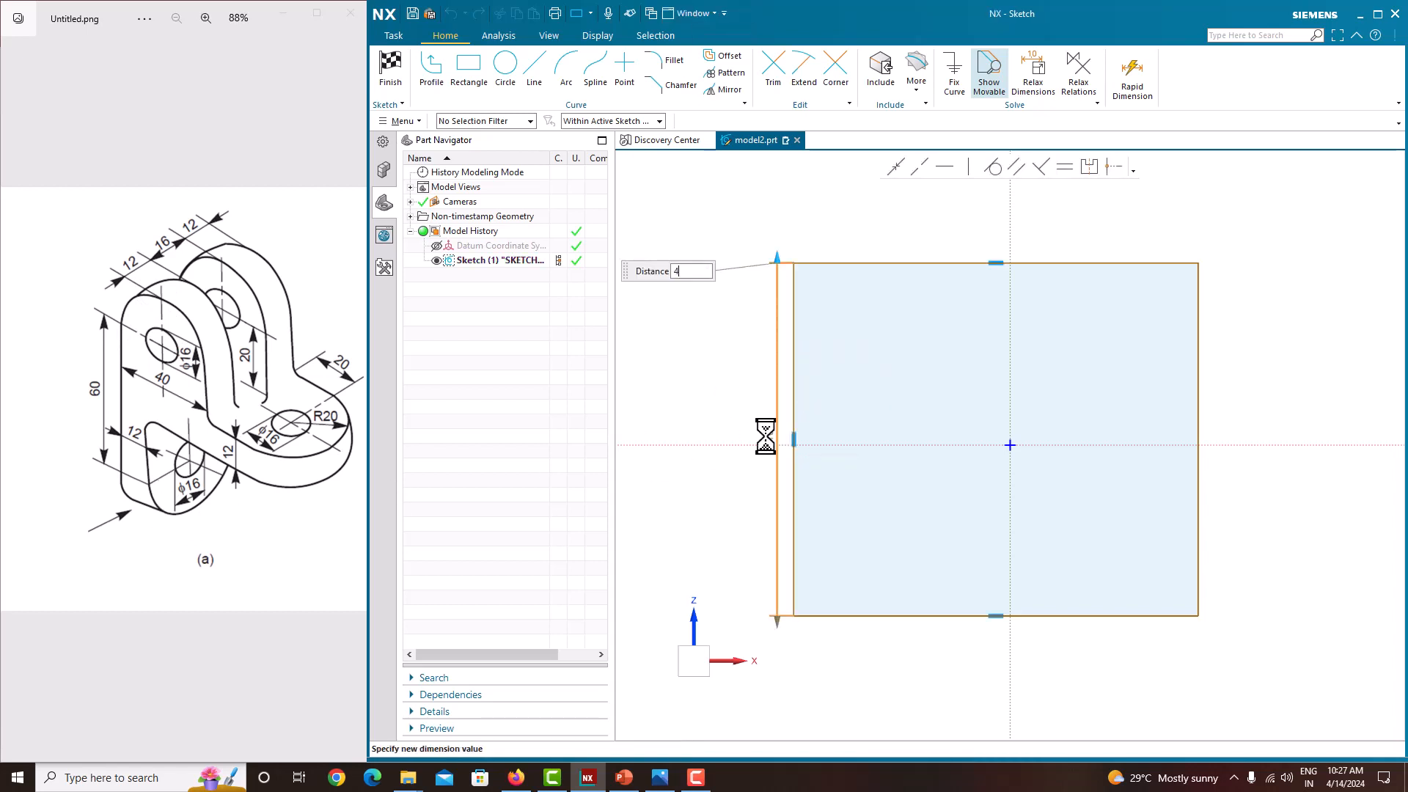
type("0")
key("Return")
left_click(995, 407)
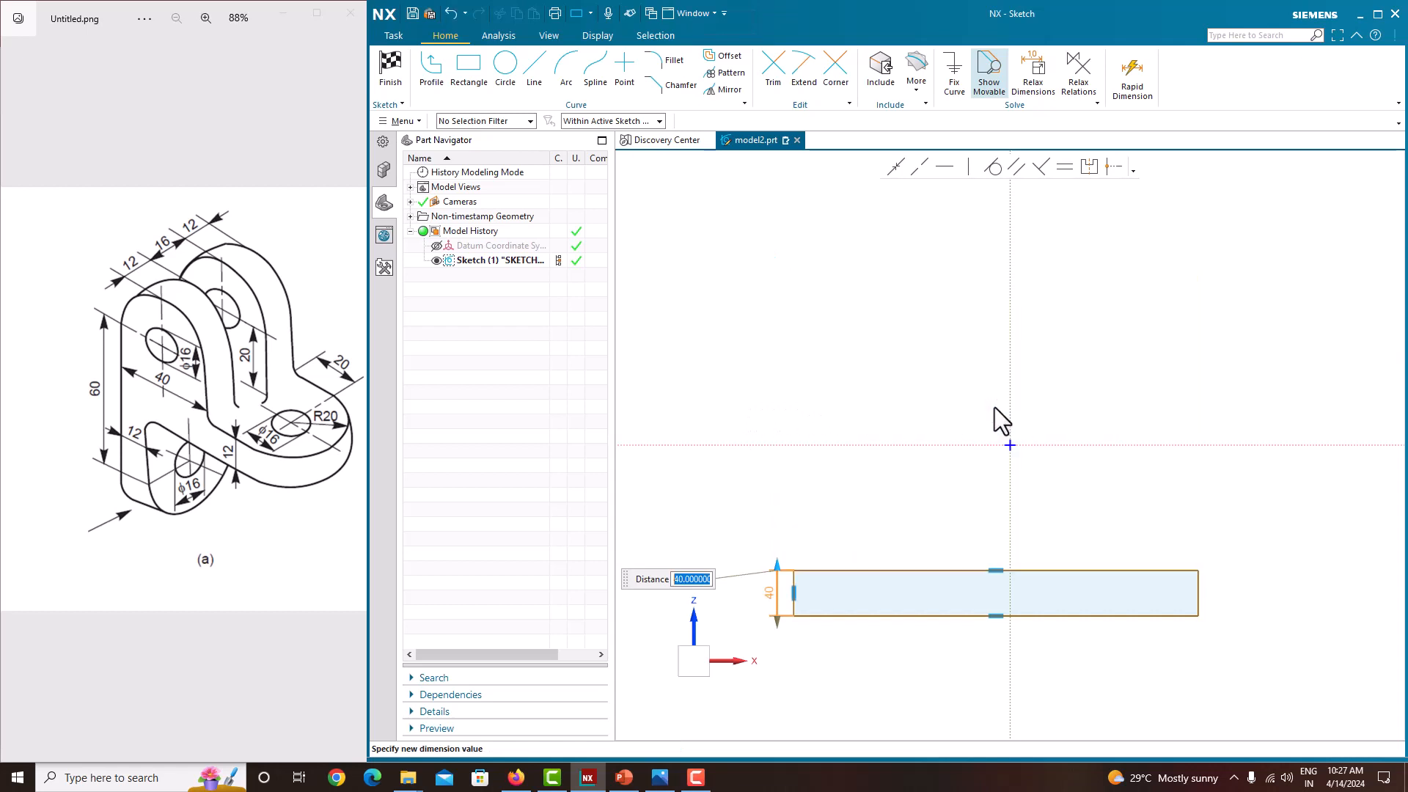
left_click(1099, 359)
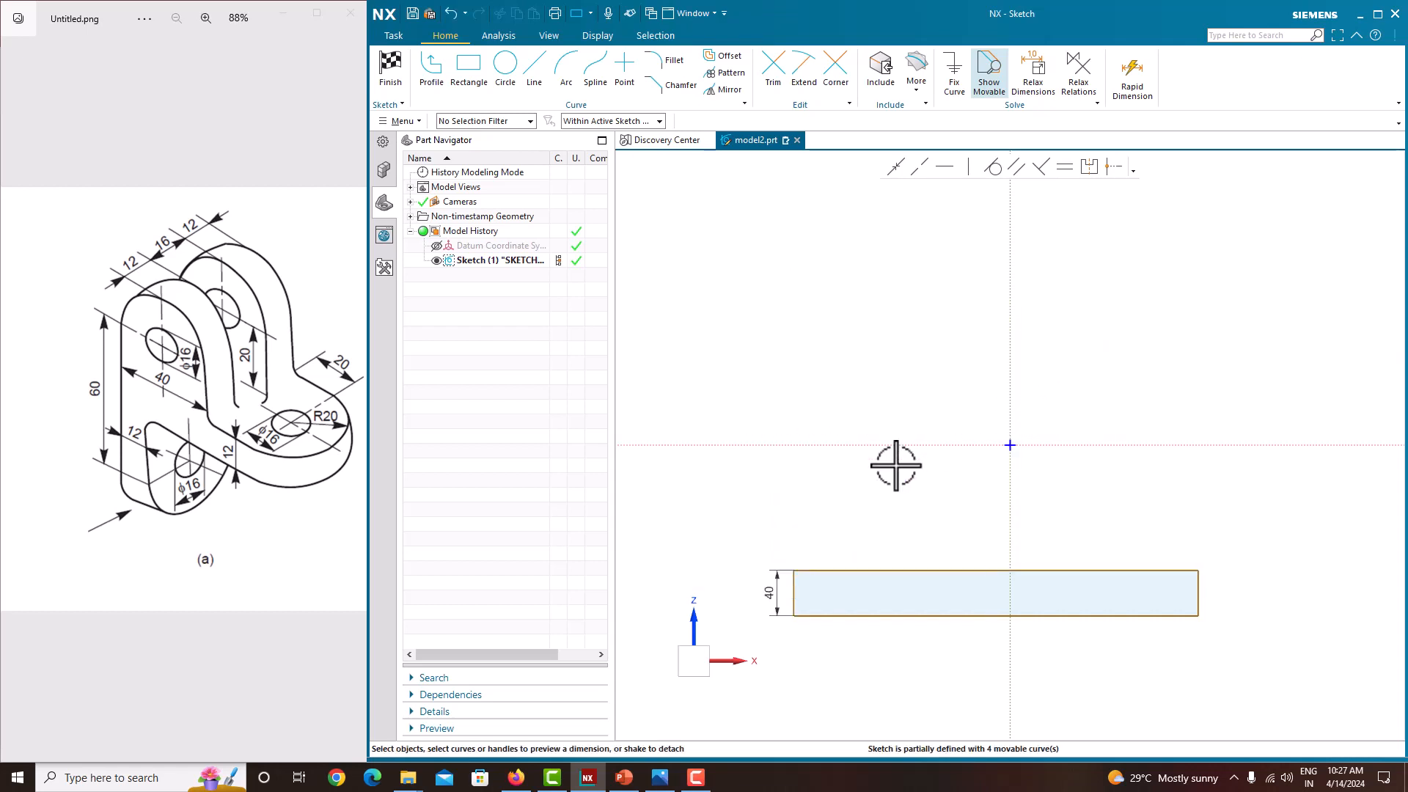
Dimension the rectangle's horizontal side and set its width to 80 mm
scroll(873, 472, "down", 2)
scroll(921, 583, "up", 2)
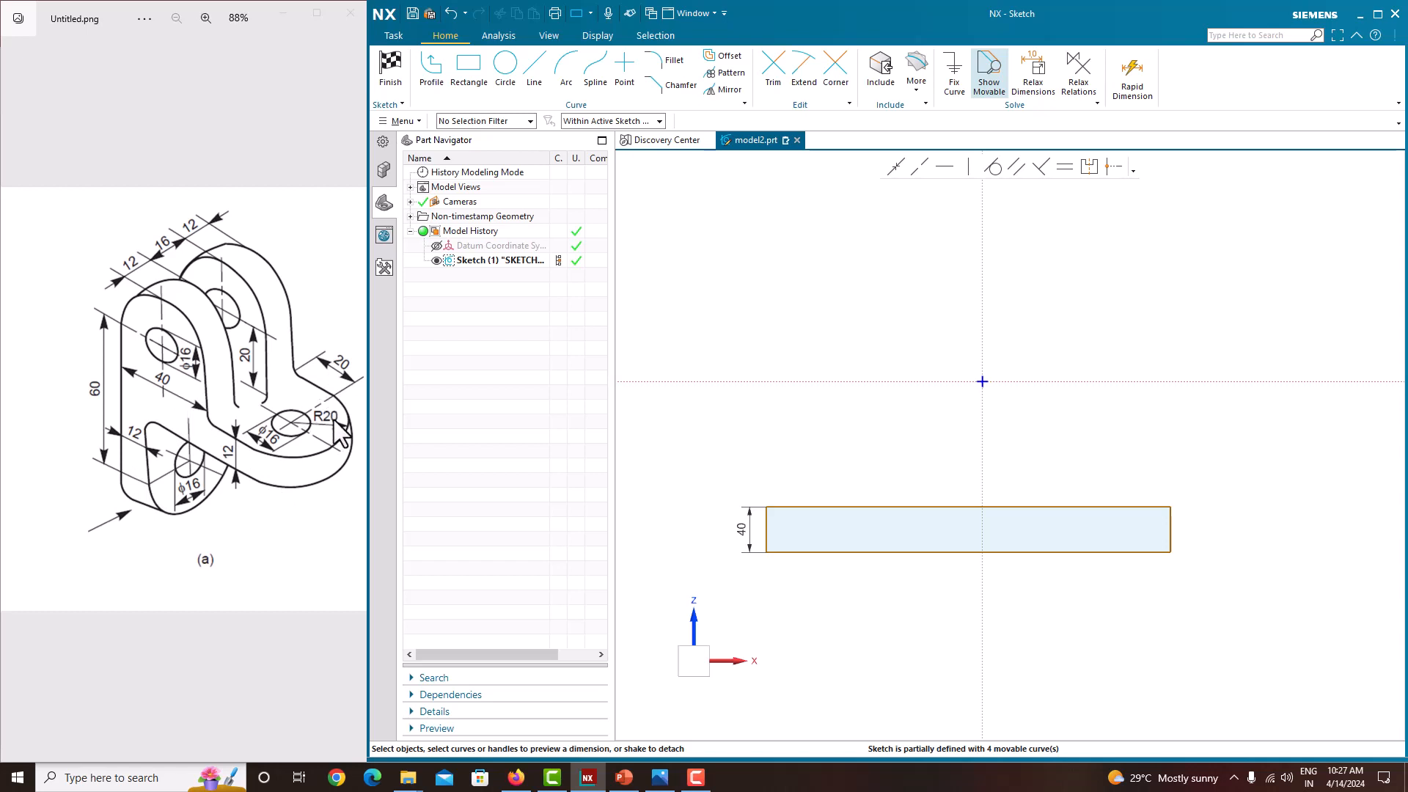
left_click(917, 554)
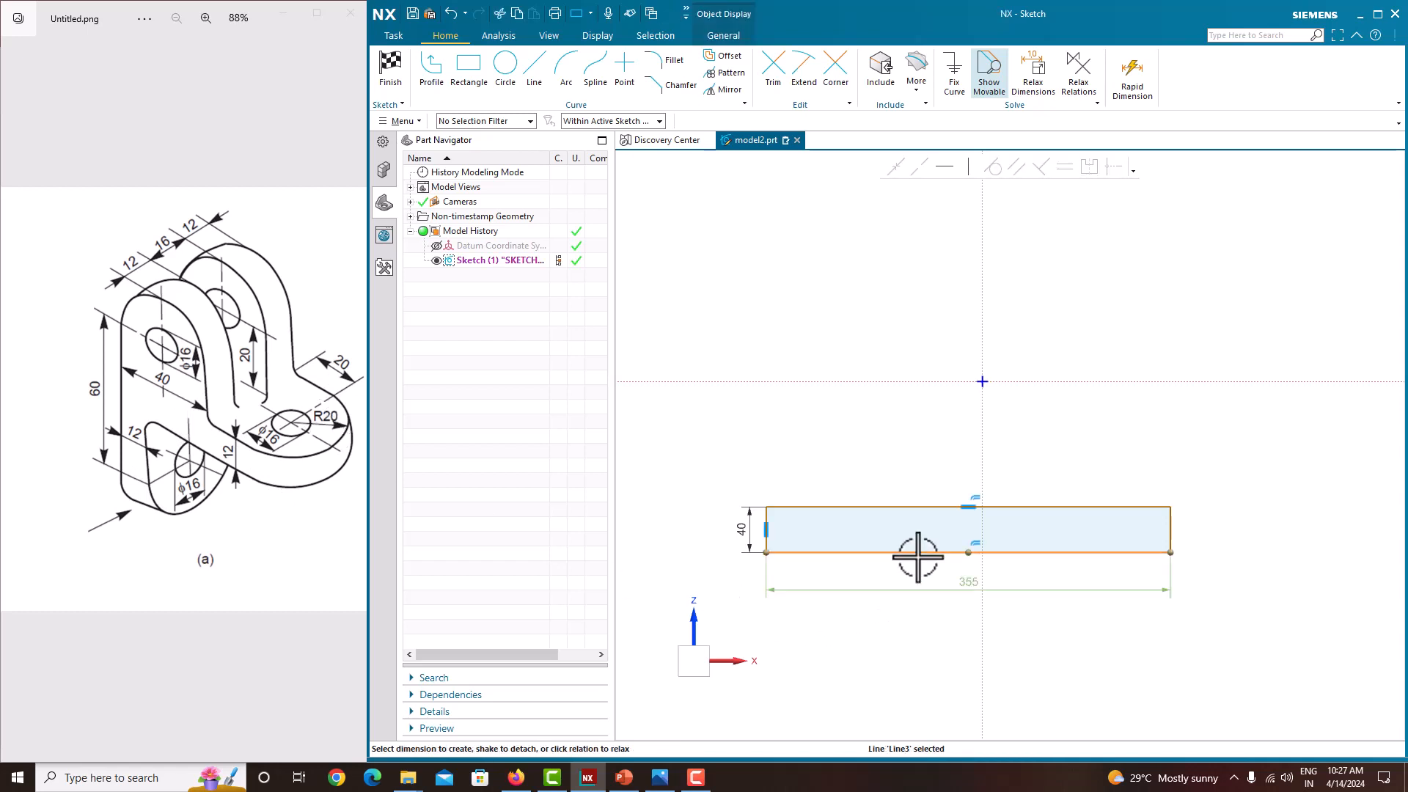
left_click(968, 584)
type("80")
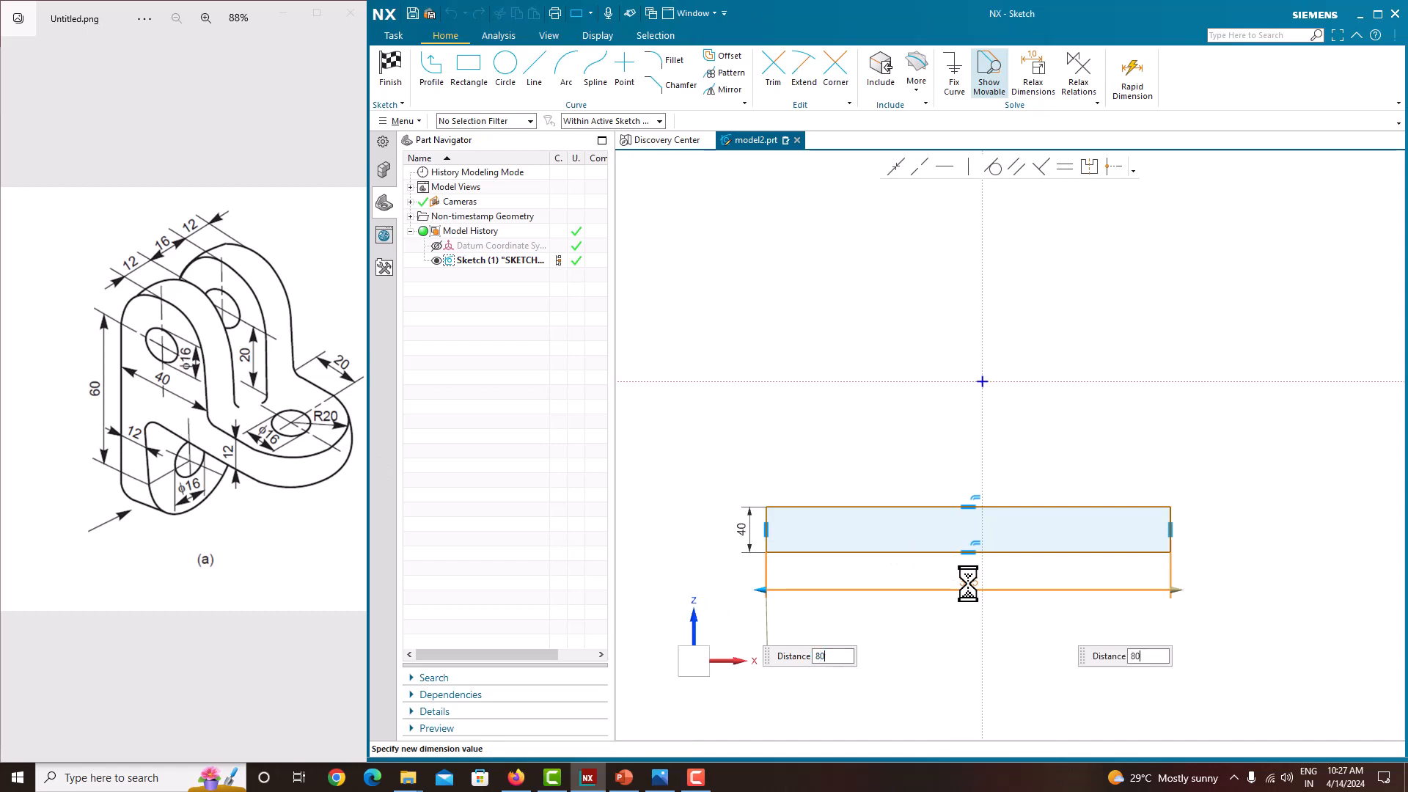
key("Return")
Make the rectangle's two upper corners symmetric about the sketch's vertical axis
scroll(1037, 488, "up", 2)
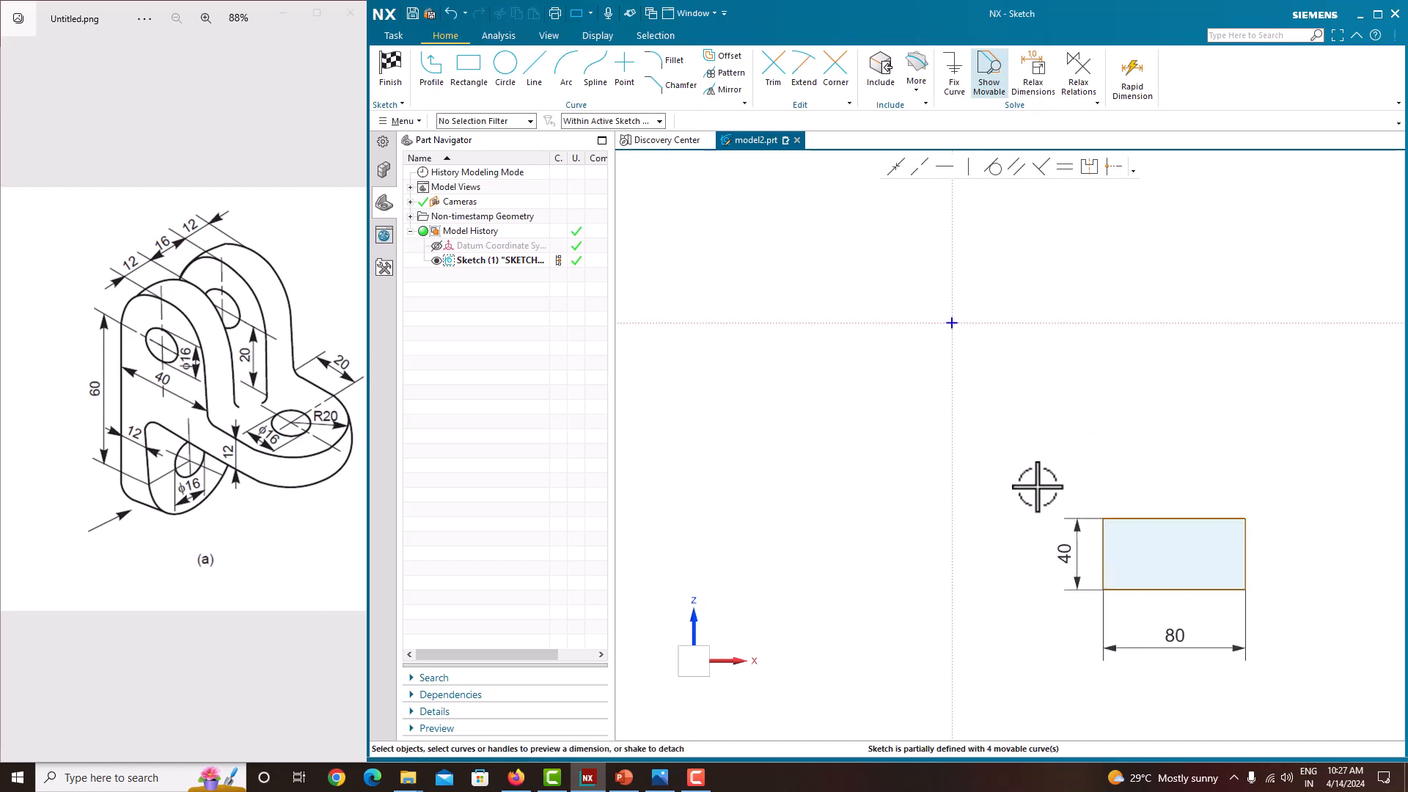
scroll(1002, 481, "down", 3)
scroll(1108, 534, "up", 2)
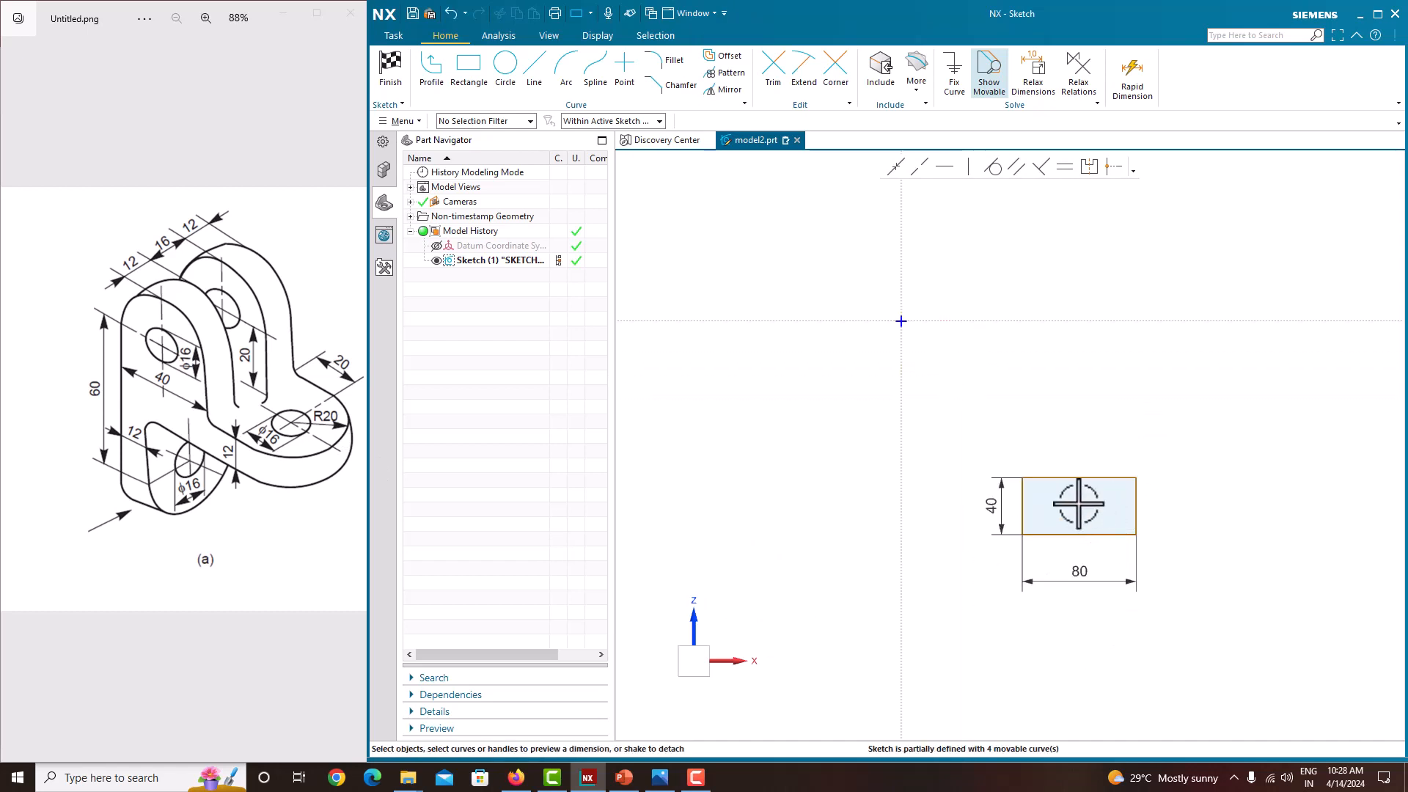
scroll(1078, 504, "down", 2)
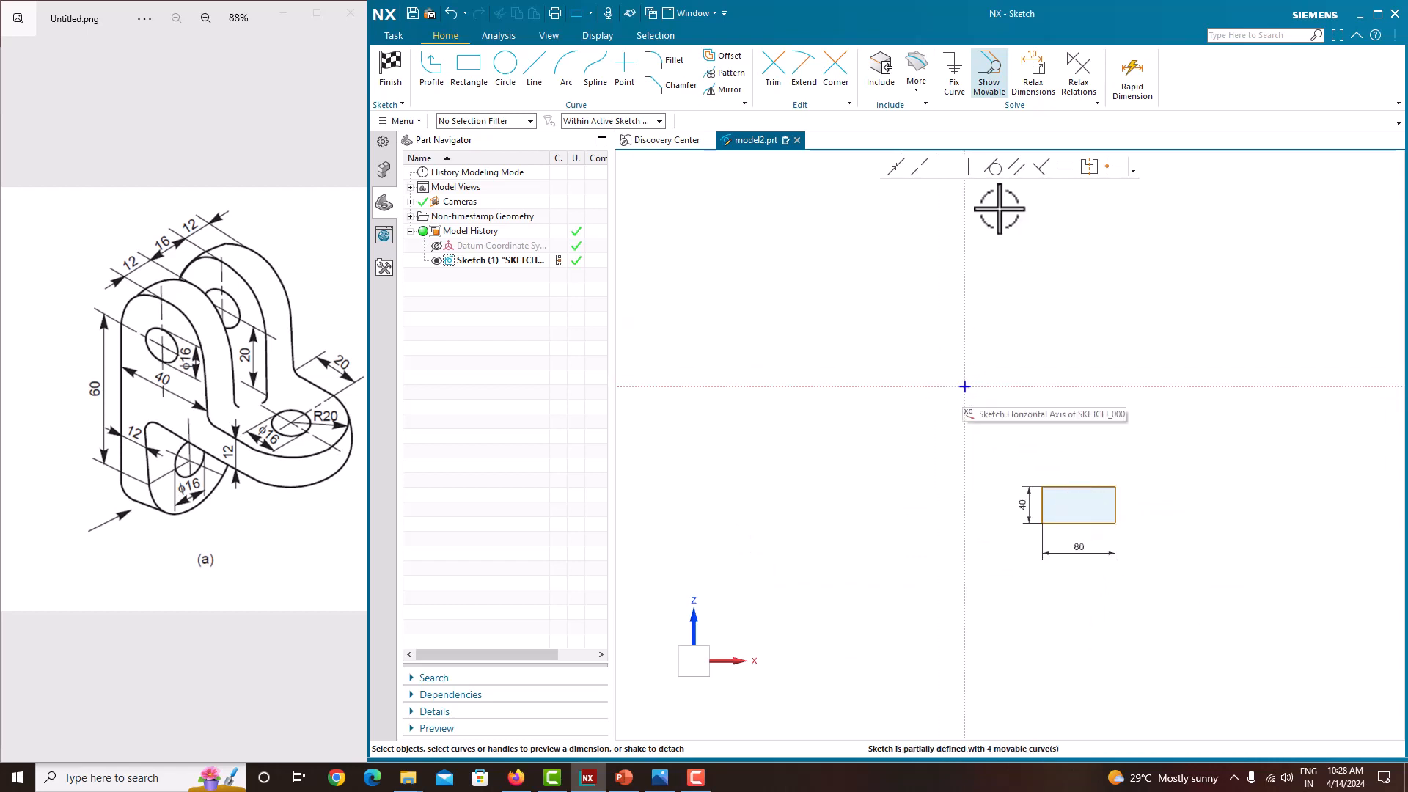
left_click(1088, 167)
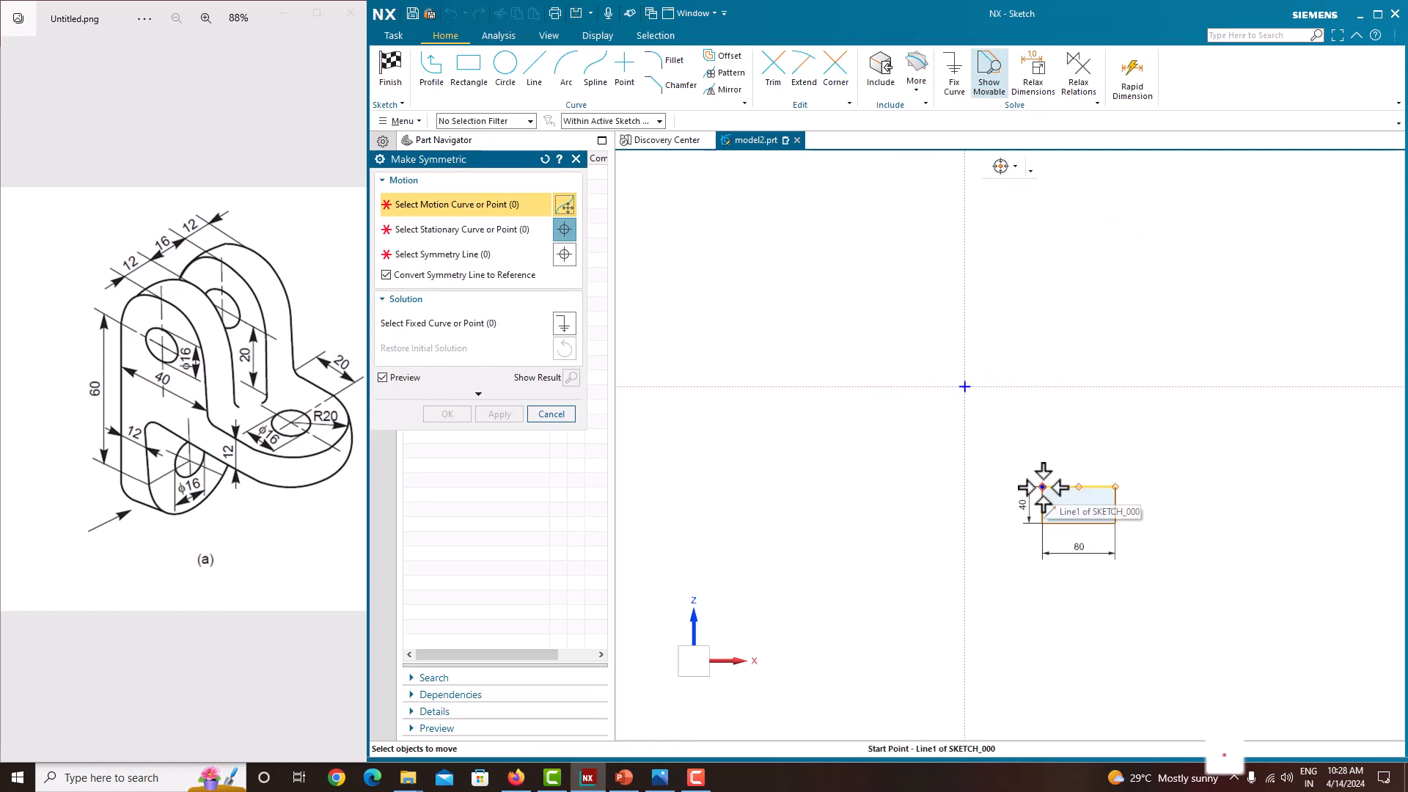
left_click(1042, 486)
left_click(1115, 487)
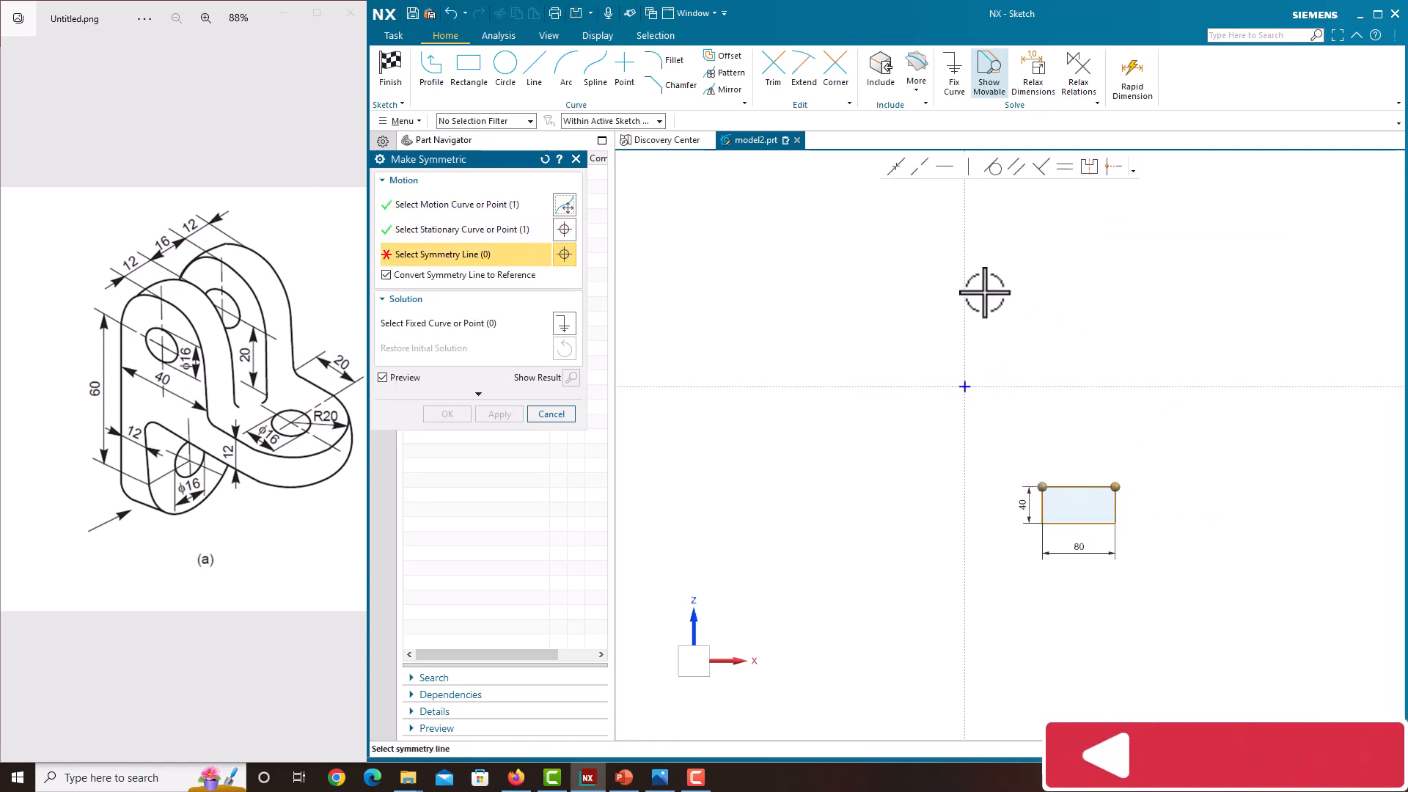
left_click(966, 281)
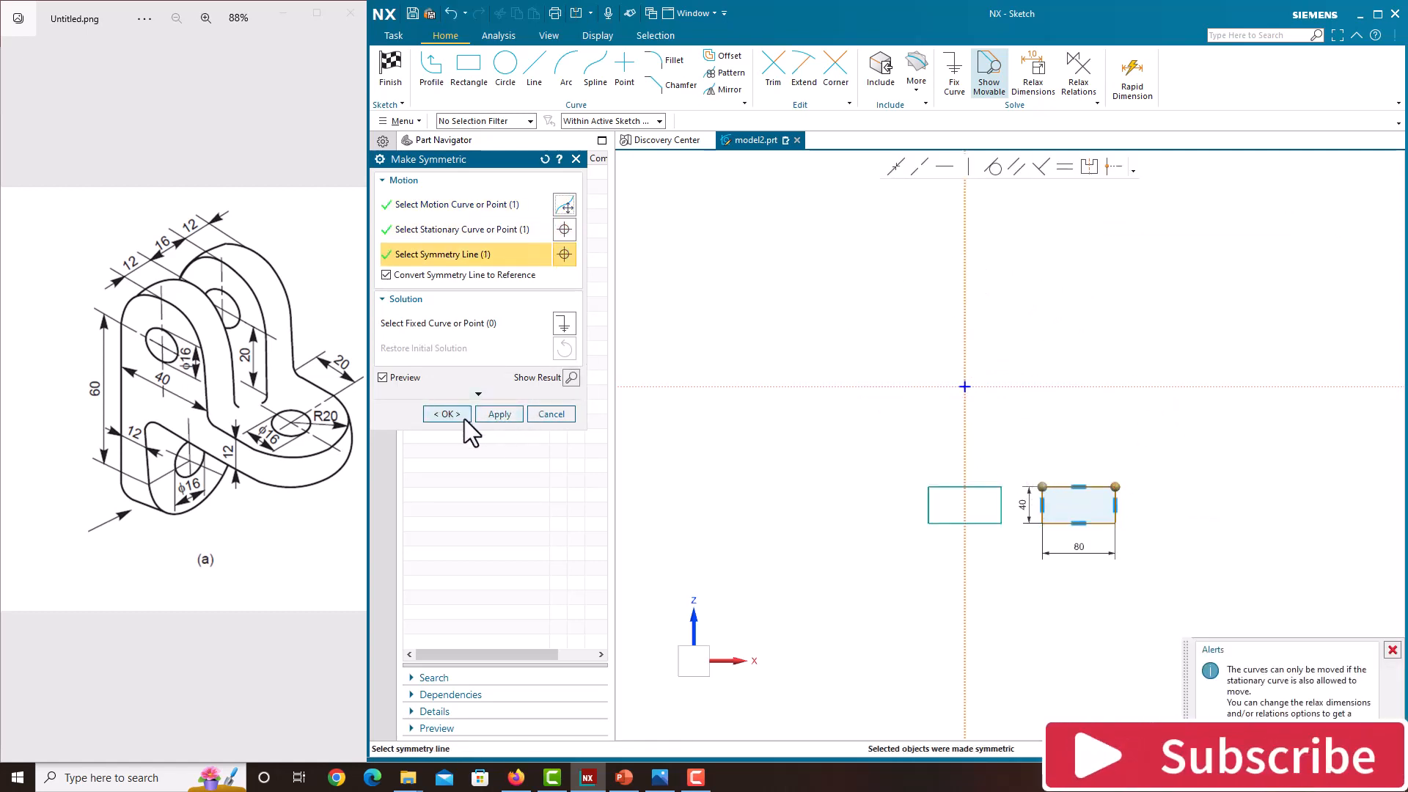
left_click(484, 414)
left_click(544, 159)
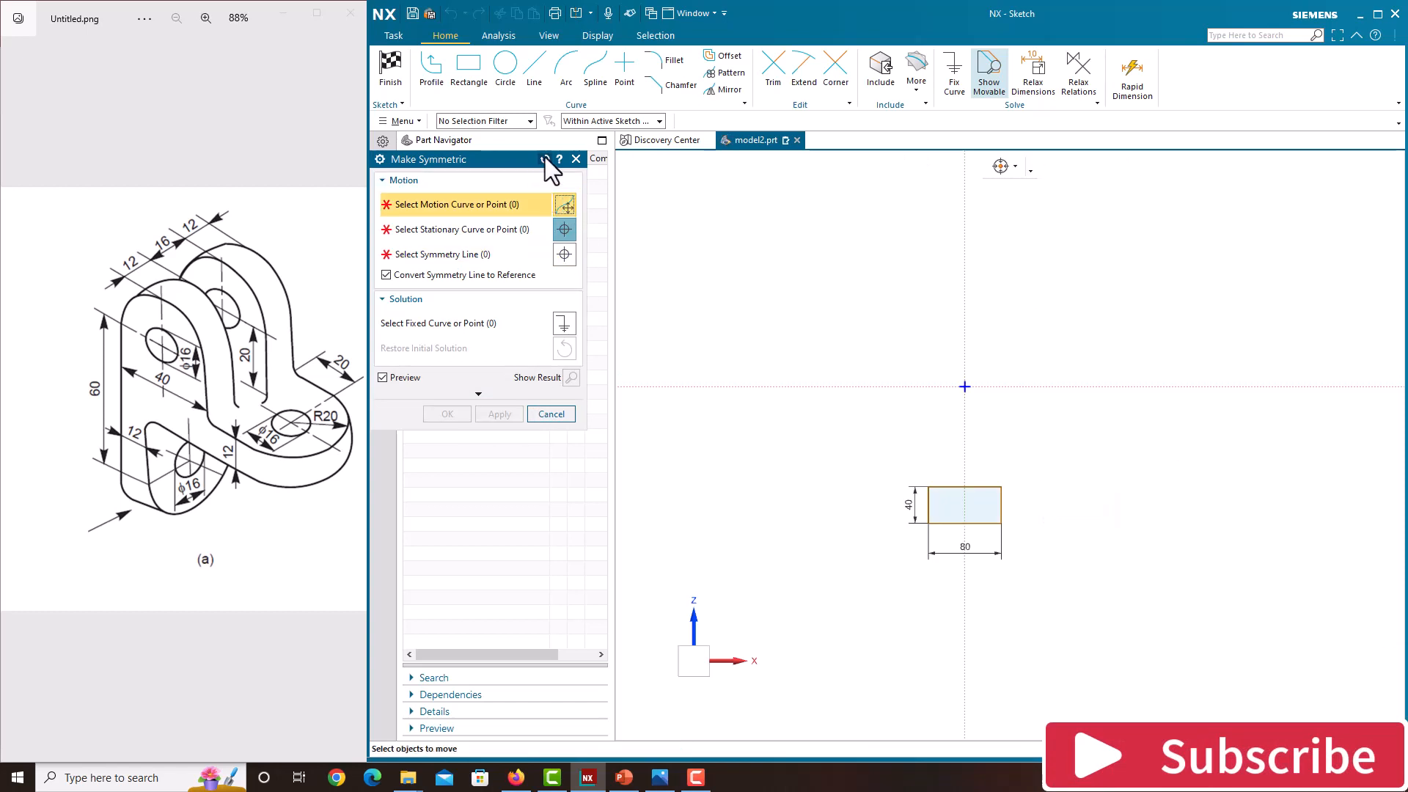
Make the upper and lower corners on the rectangle's +X side symmetric about the sketch's horizontal axis
scroll(999, 478, "up", 3)
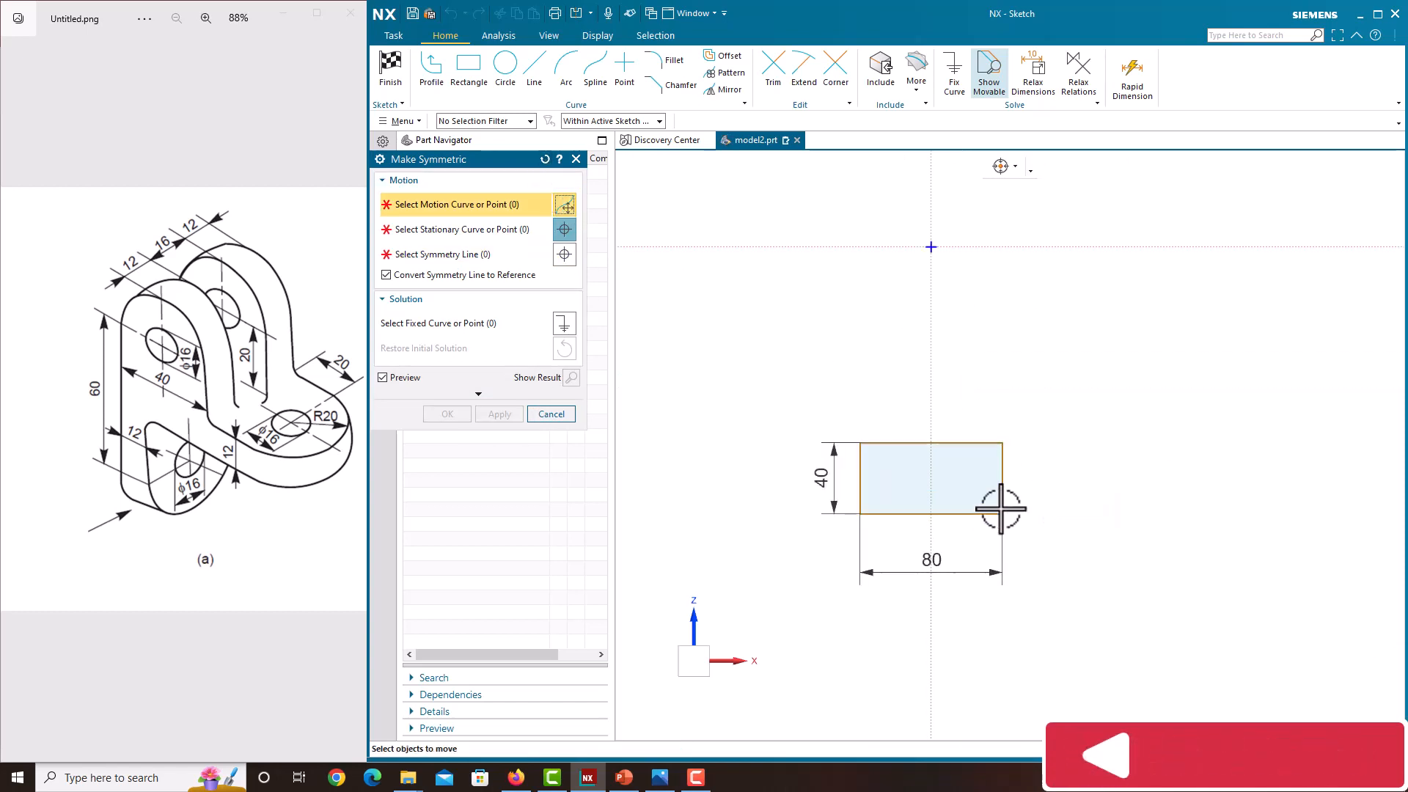
left_click(1000, 443)
left_click(1003, 514)
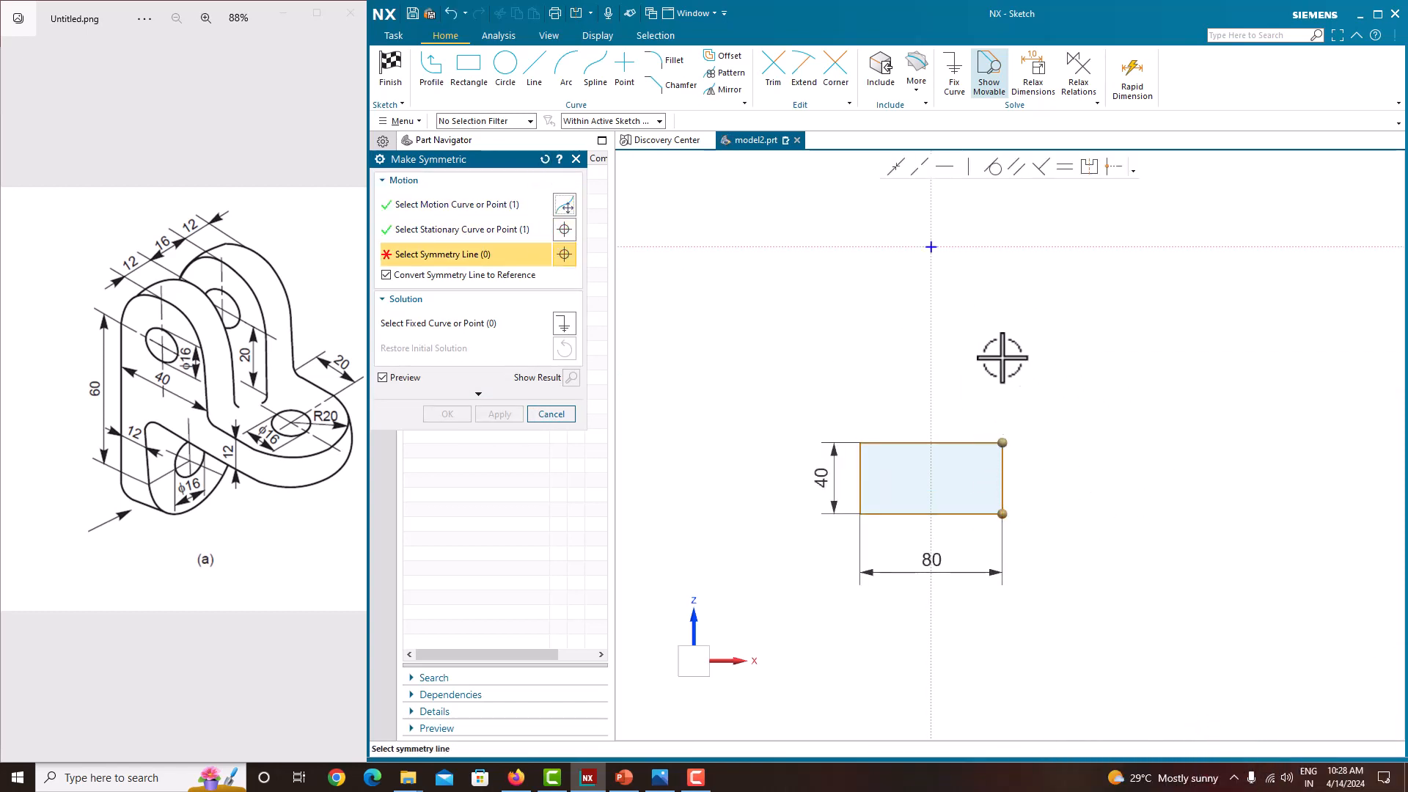
left_click(980, 248)
left_click(448, 414)
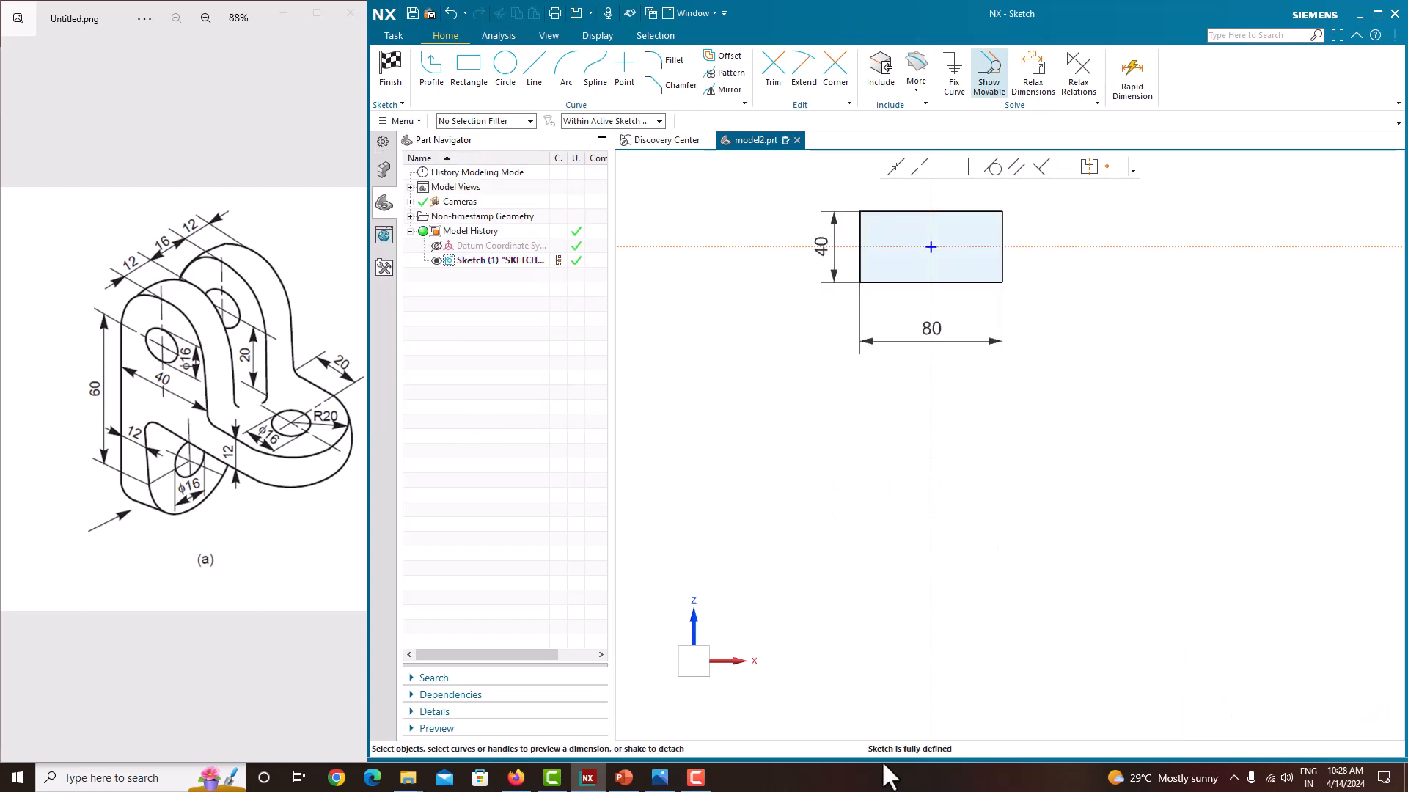
Set the rectangle's height to 100 mm and finish the sketch
scroll(934, 622, "down", 5)
scroll(993, 566, "up", 3)
scroll(817, 460, "up", 3)
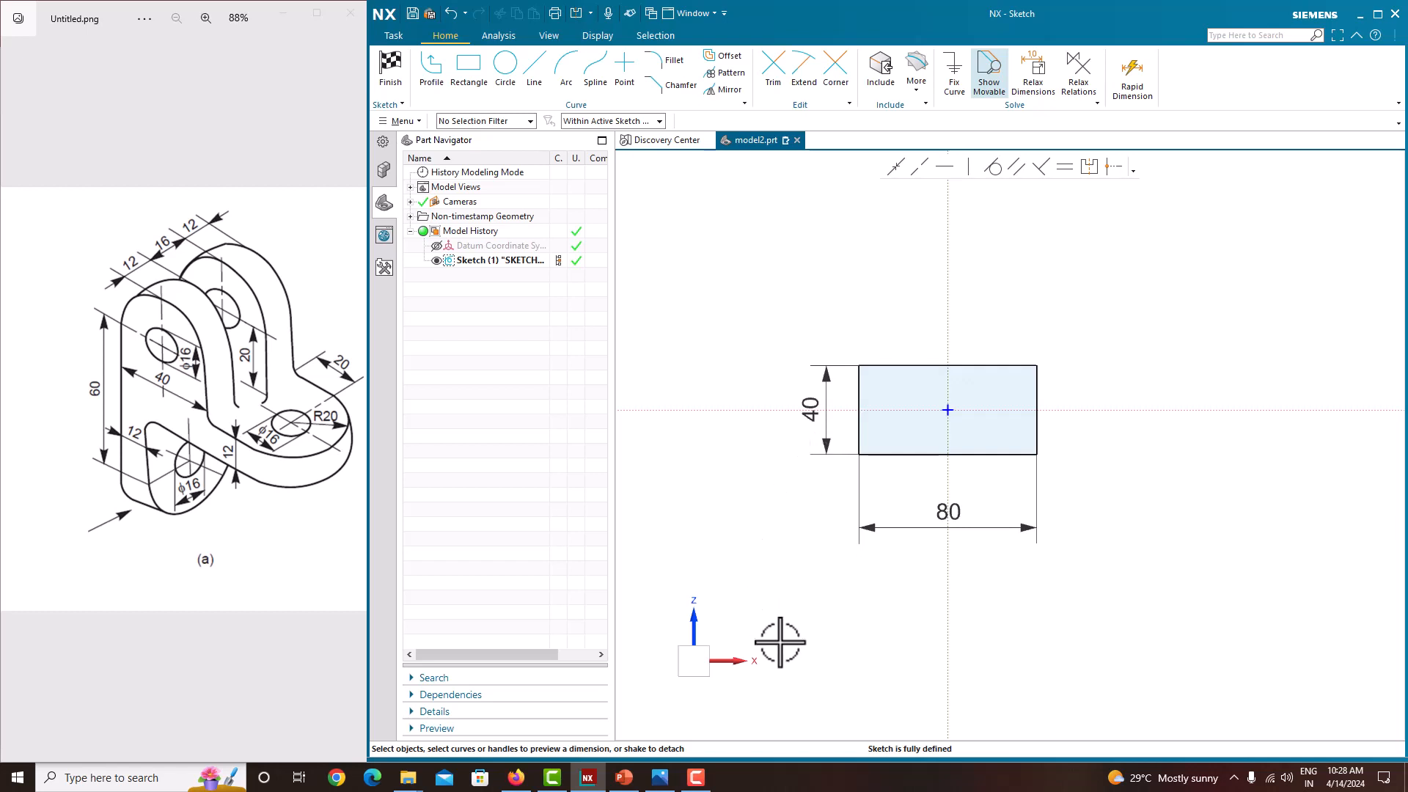
double_click(819, 413)
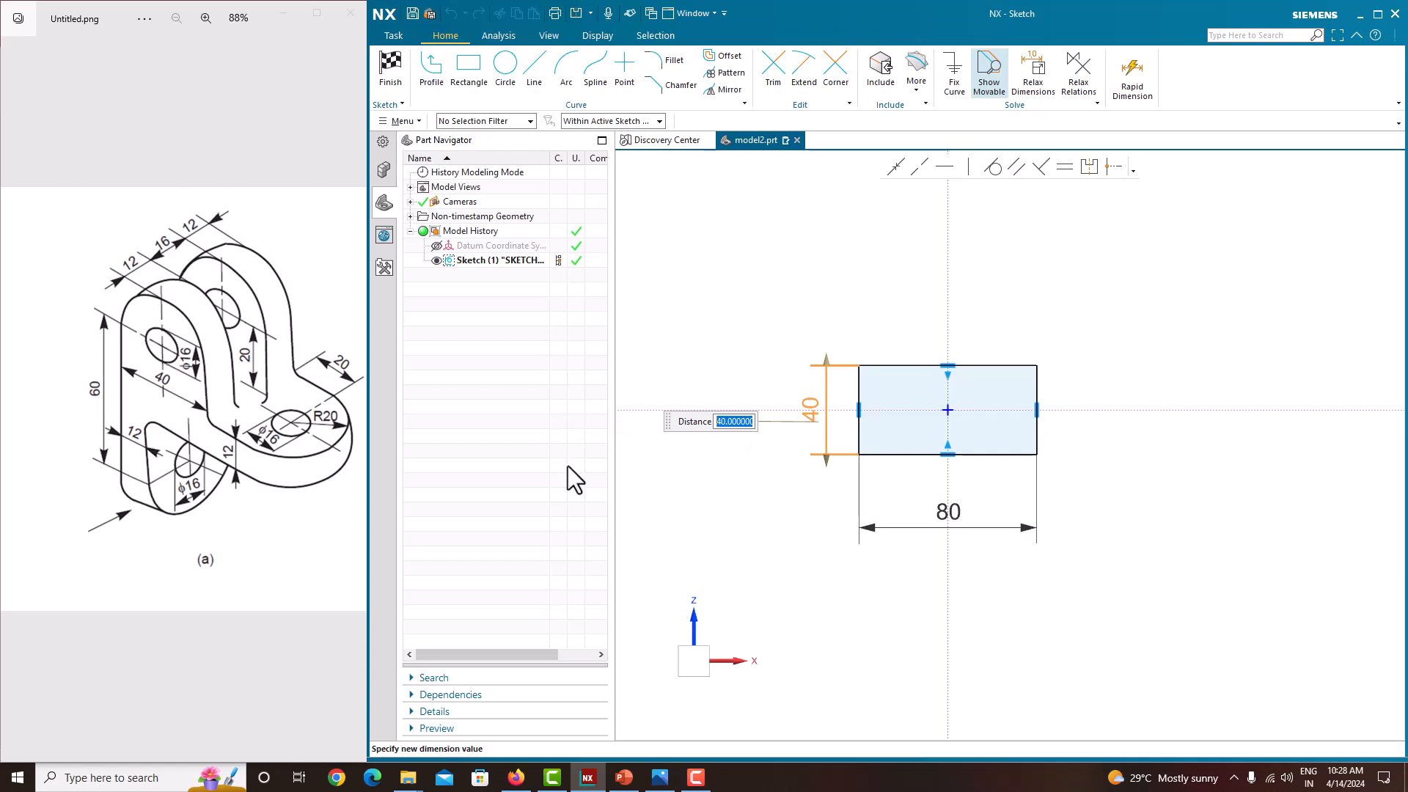
type("0")
key("Return")
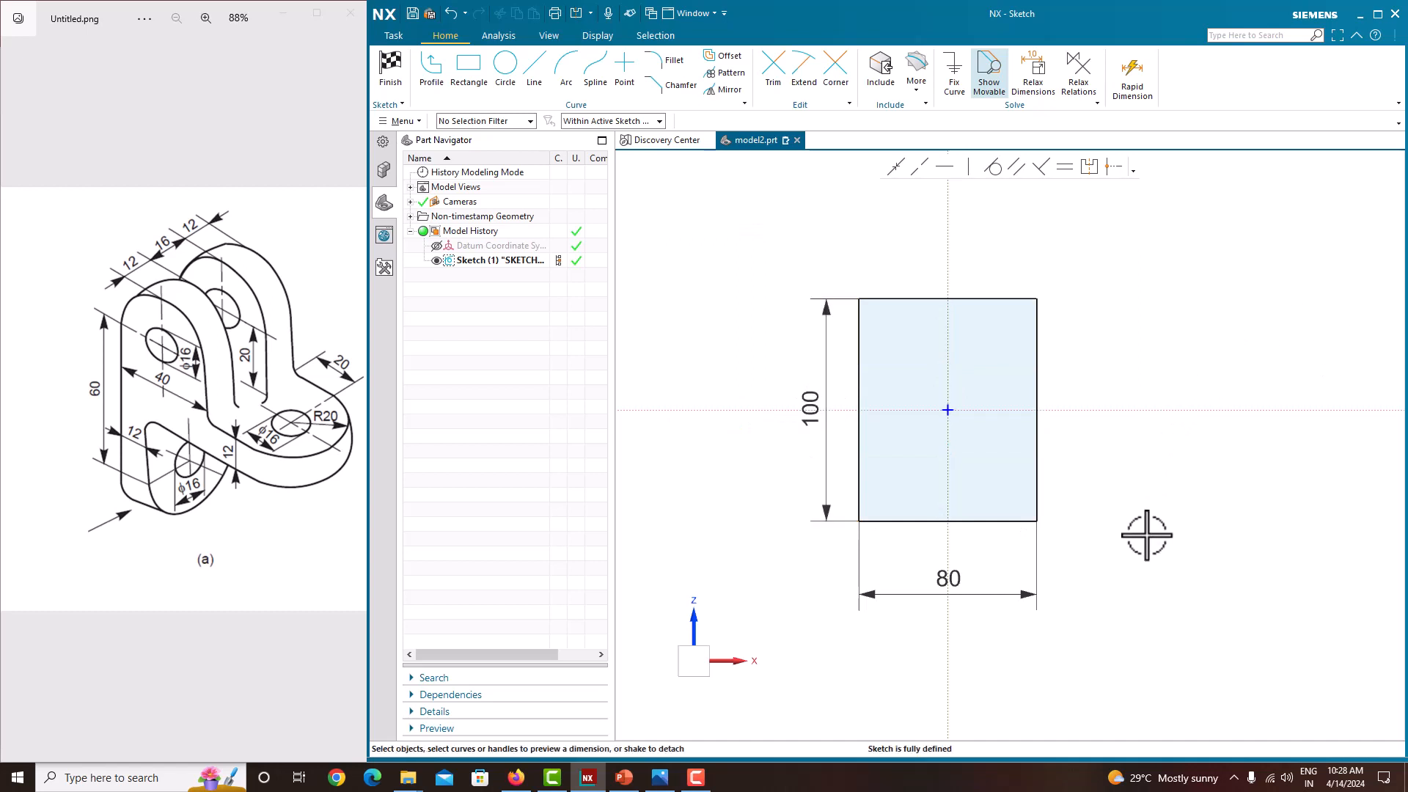
right_click(1076, 343)
left_click(1089, 352)
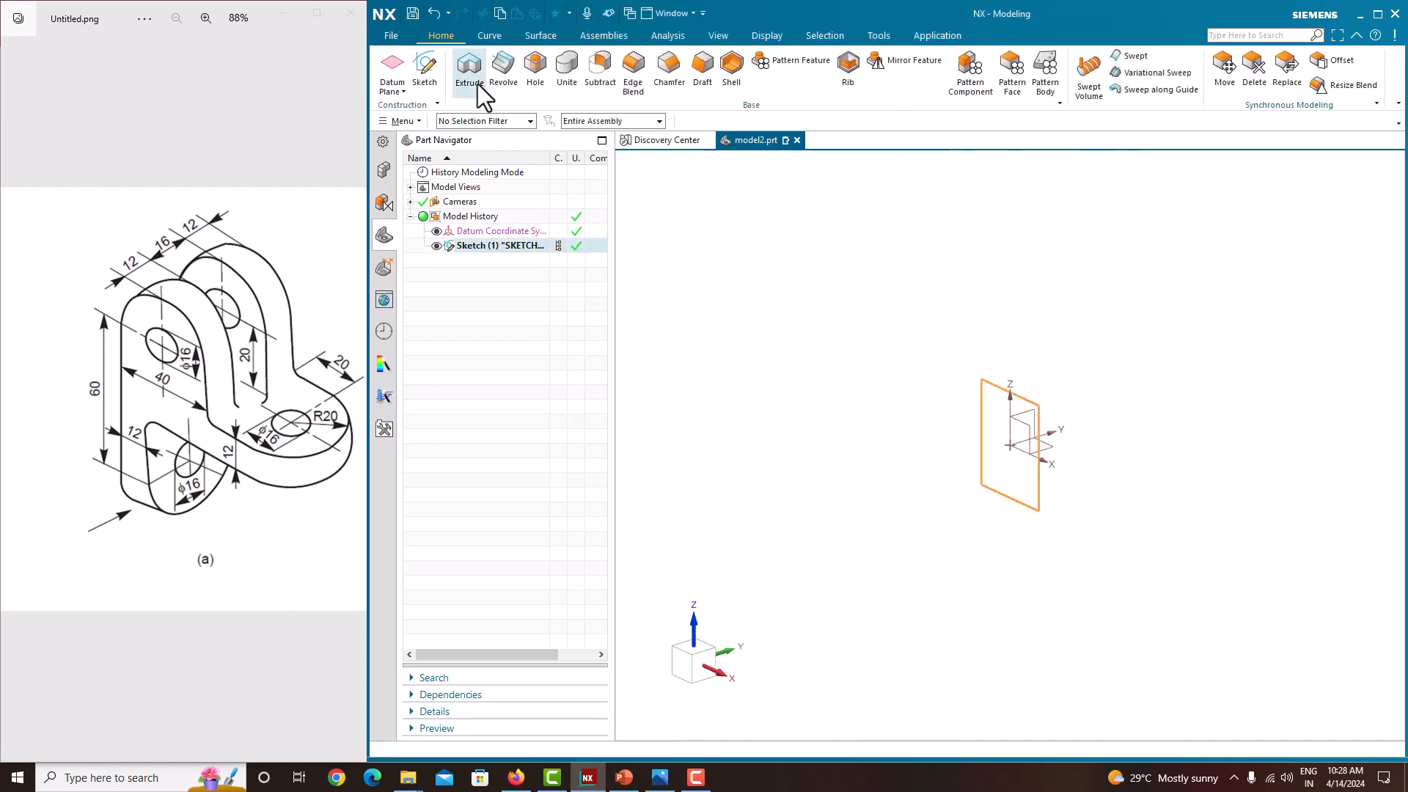
Extrude the rectangle with a symmetric width of 12+16+12 mm to form a solid block
left_click(470, 70)
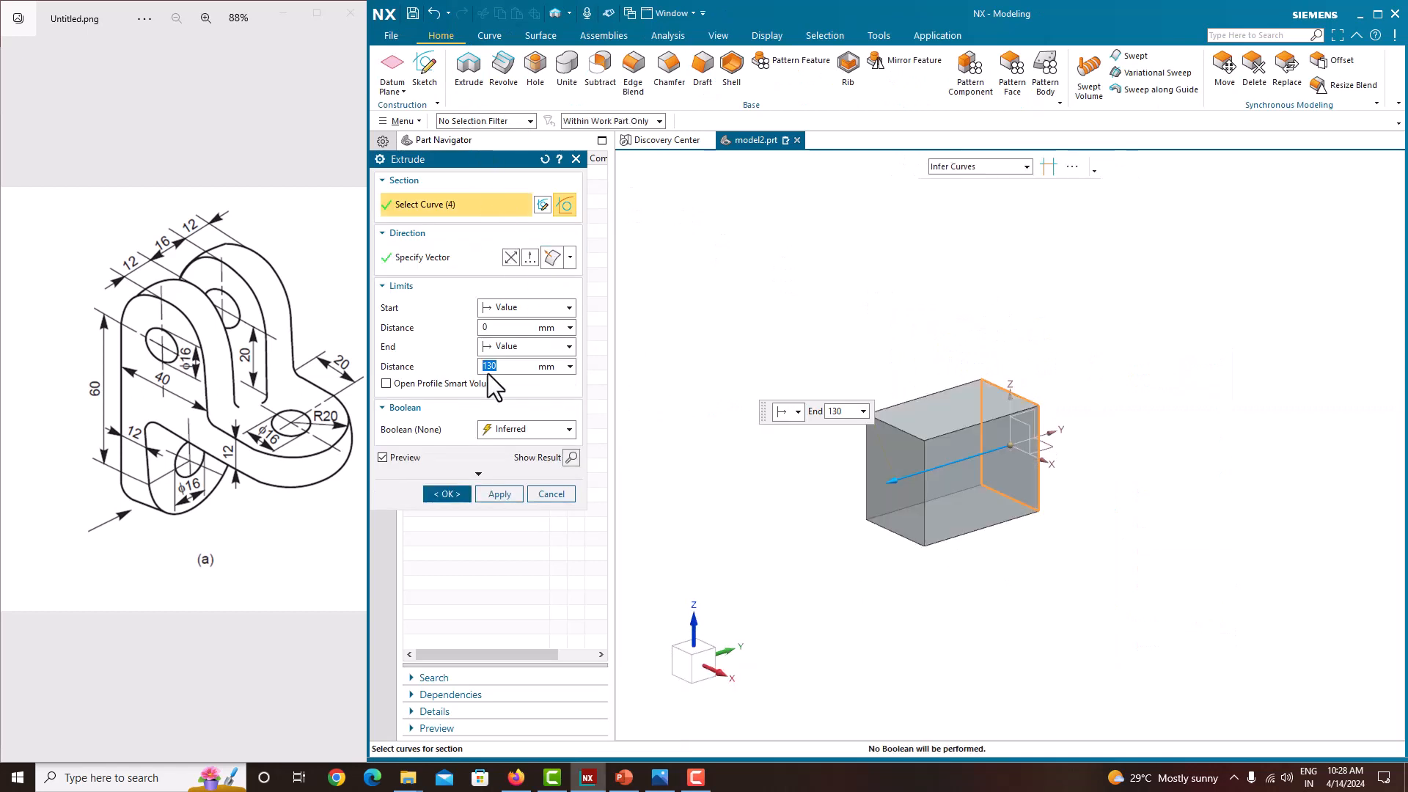
left_click(503, 344)
left_click(512, 398)
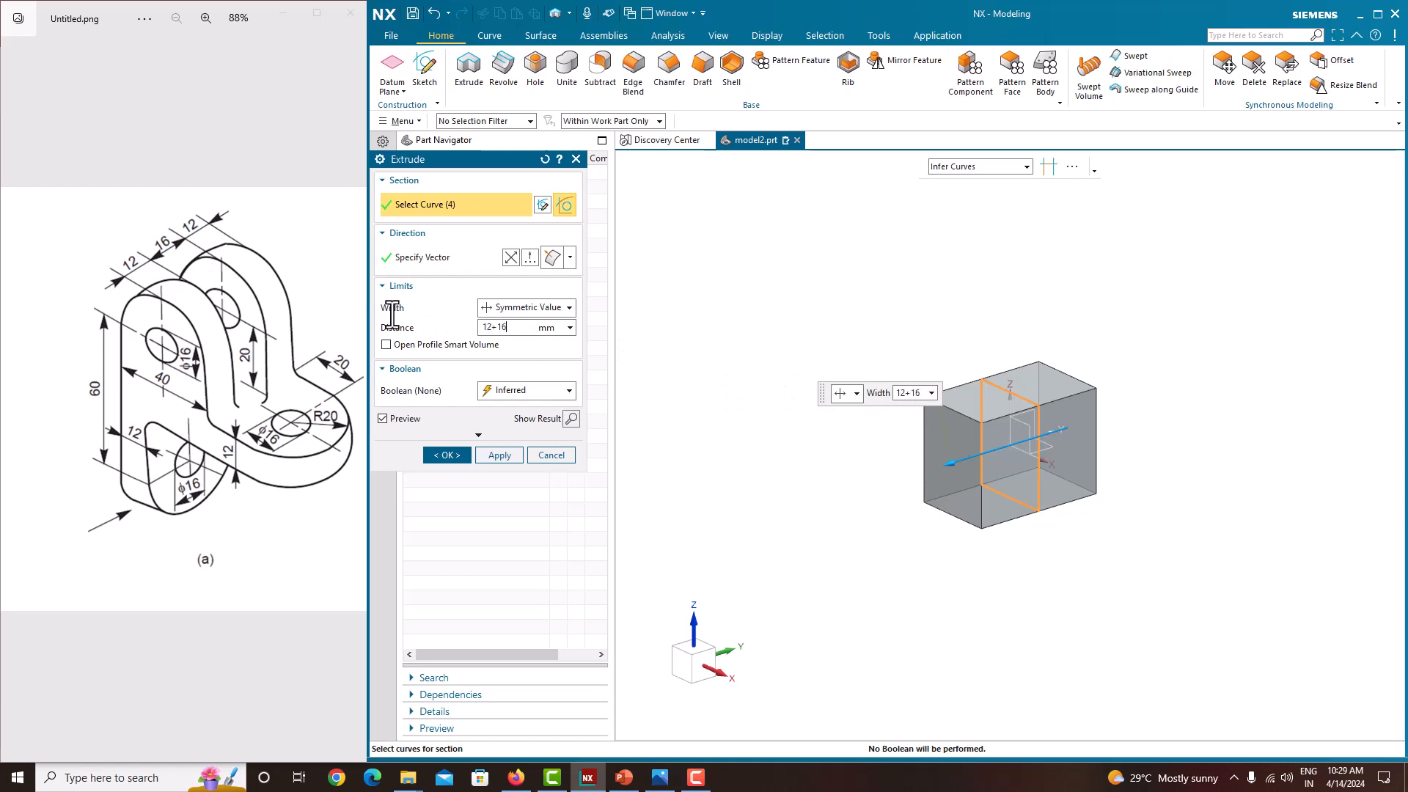
key("Return")
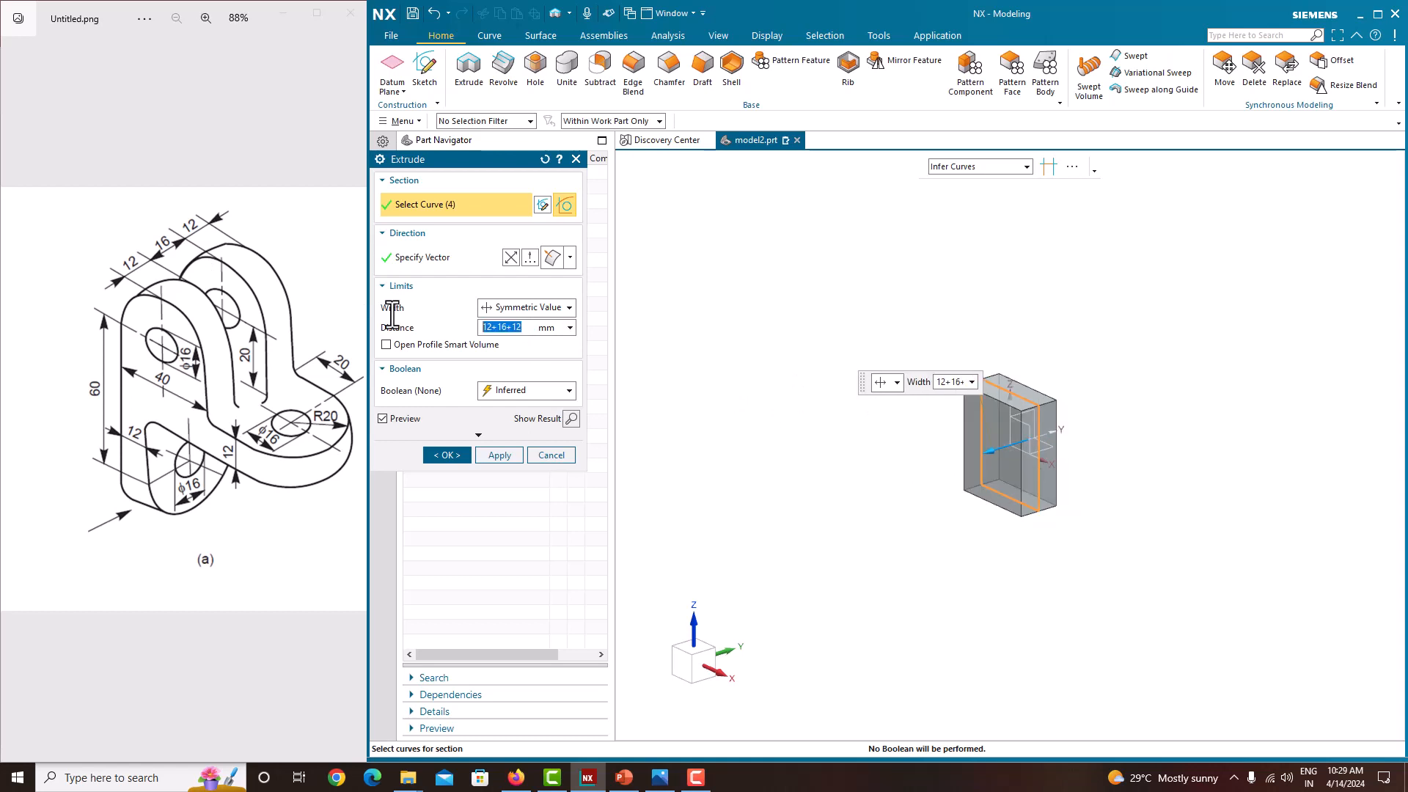
left_click(528, 328)
left_click_drag(528, 328, 447, 324)
left_click(448, 453)
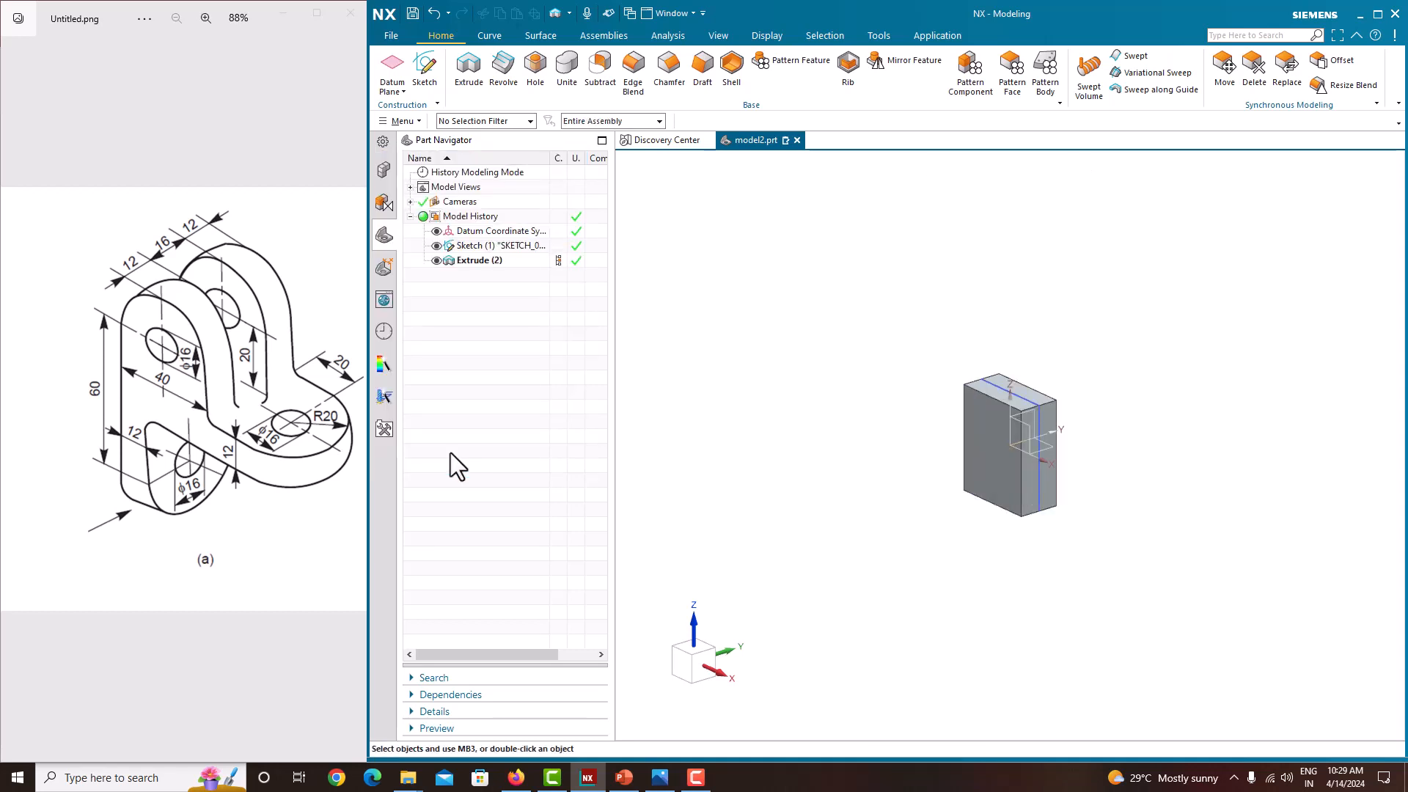
Review the block extrusion's width expression and set the symmetric width to 40 mm
right_click(518, 258)
left_click(548, 306)
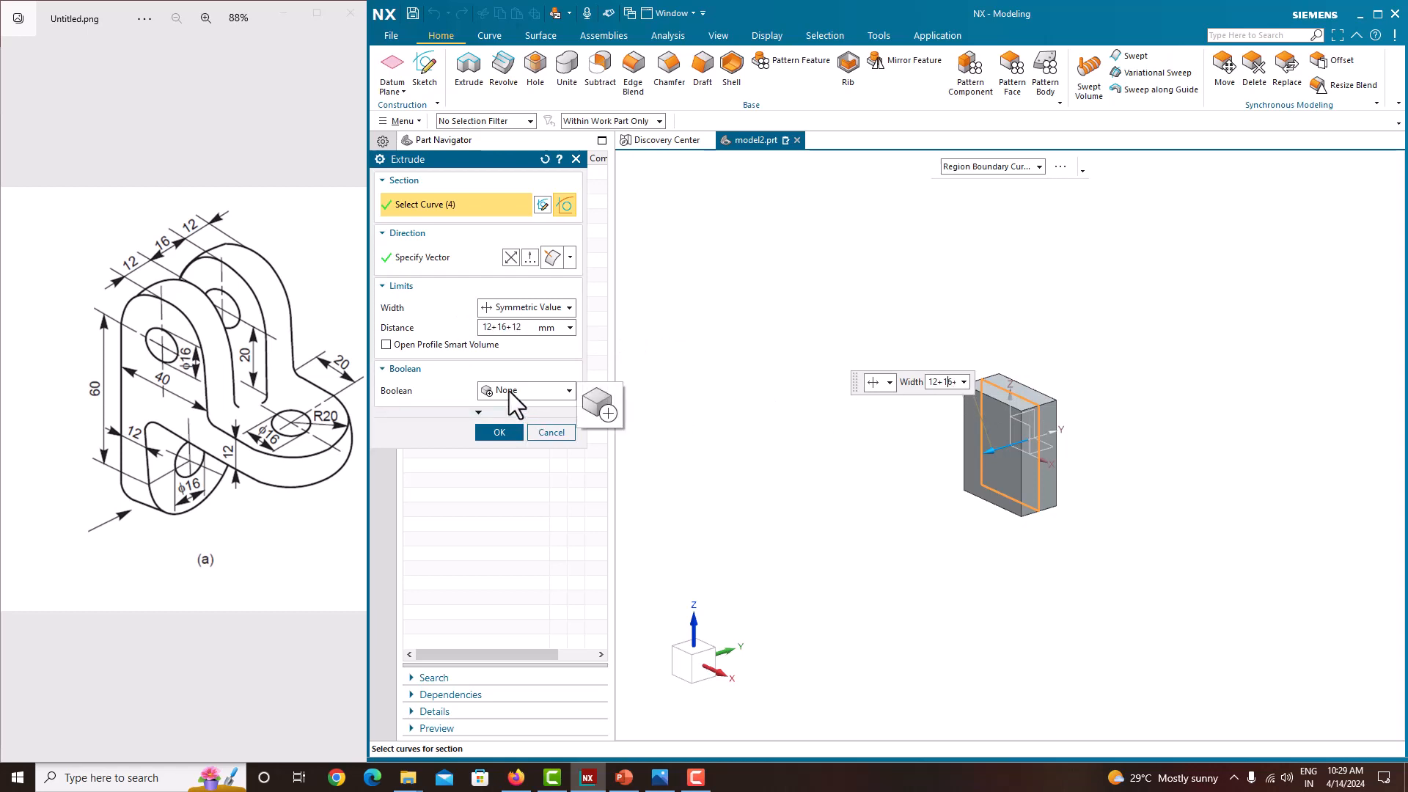
left_click(498, 433)
right_click(491, 264)
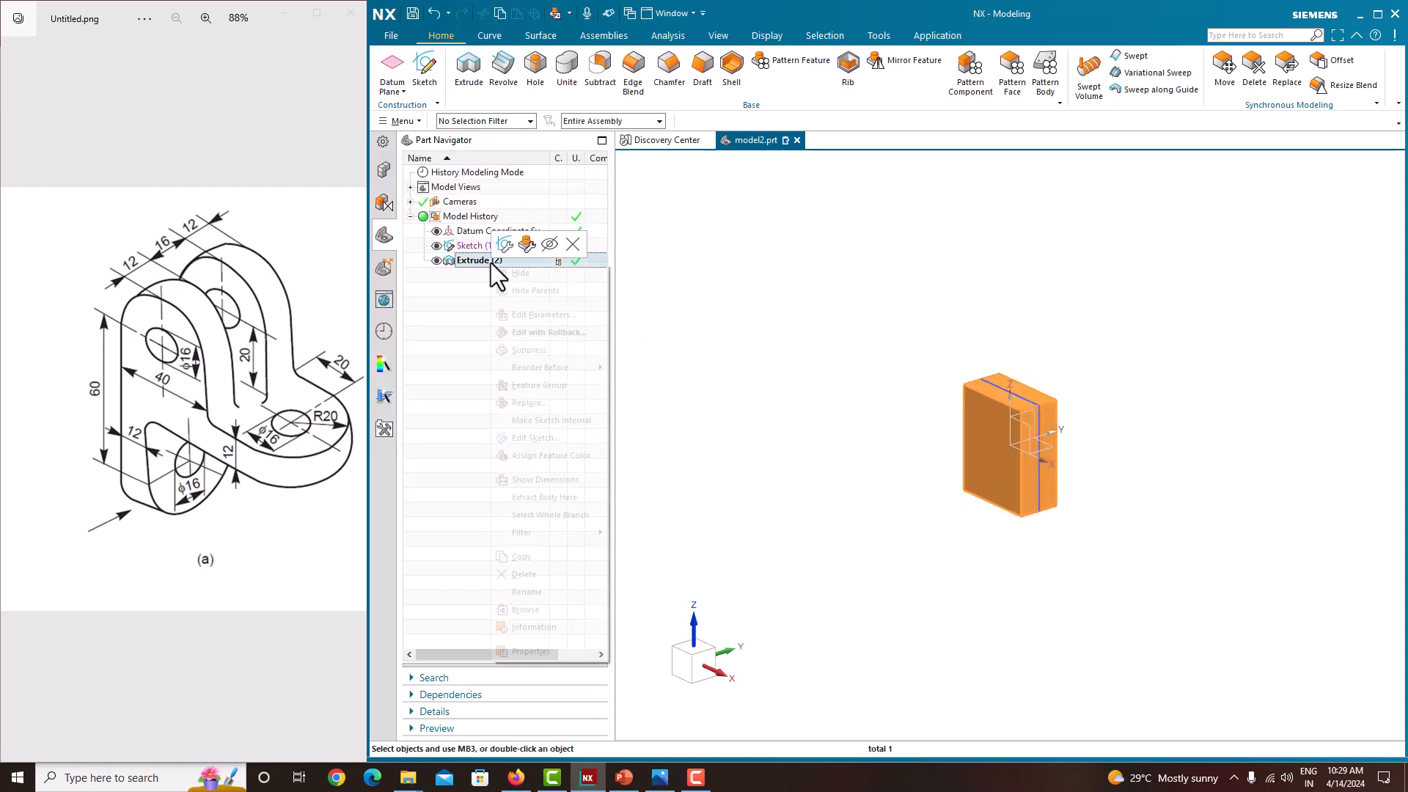
left_click(533, 316)
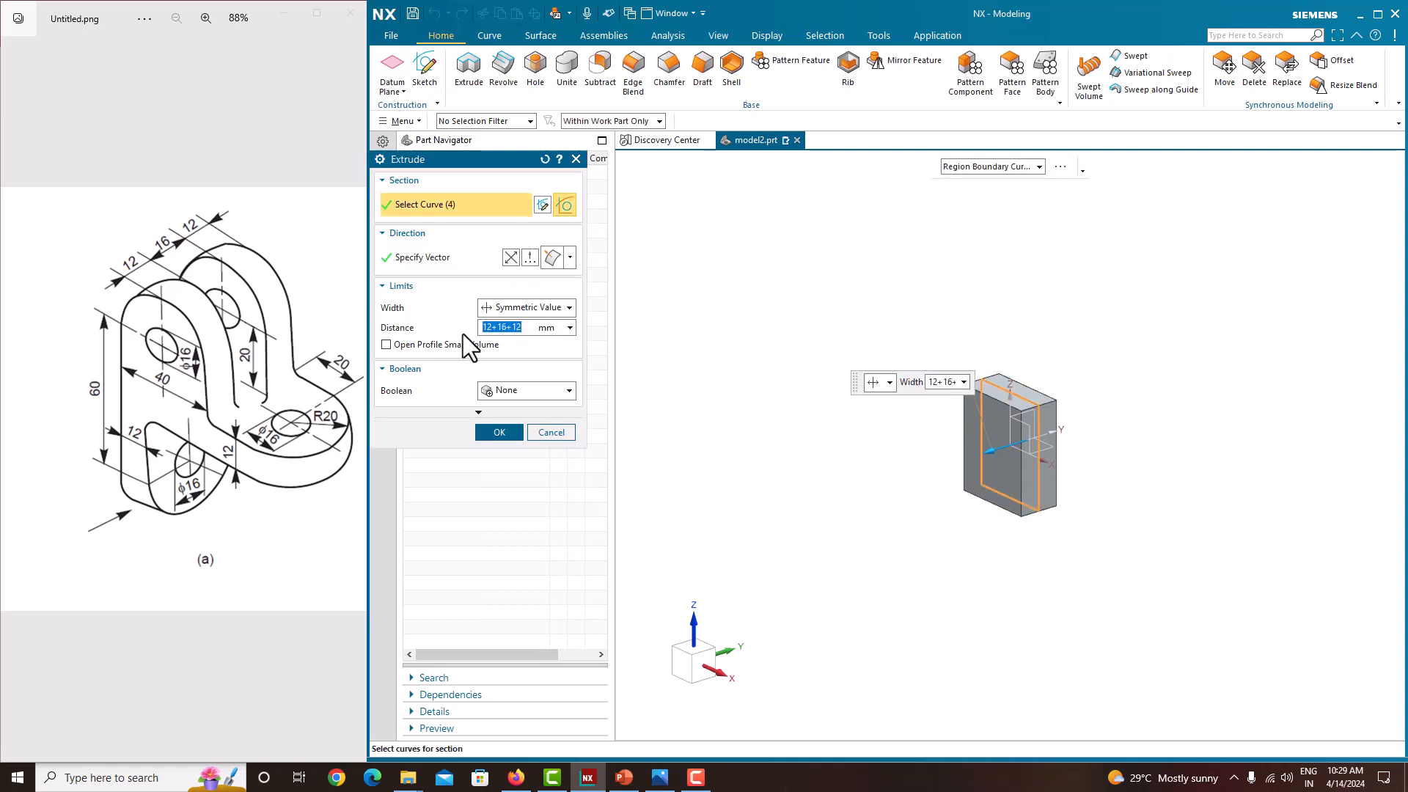
scroll(970, 378, "up", 3)
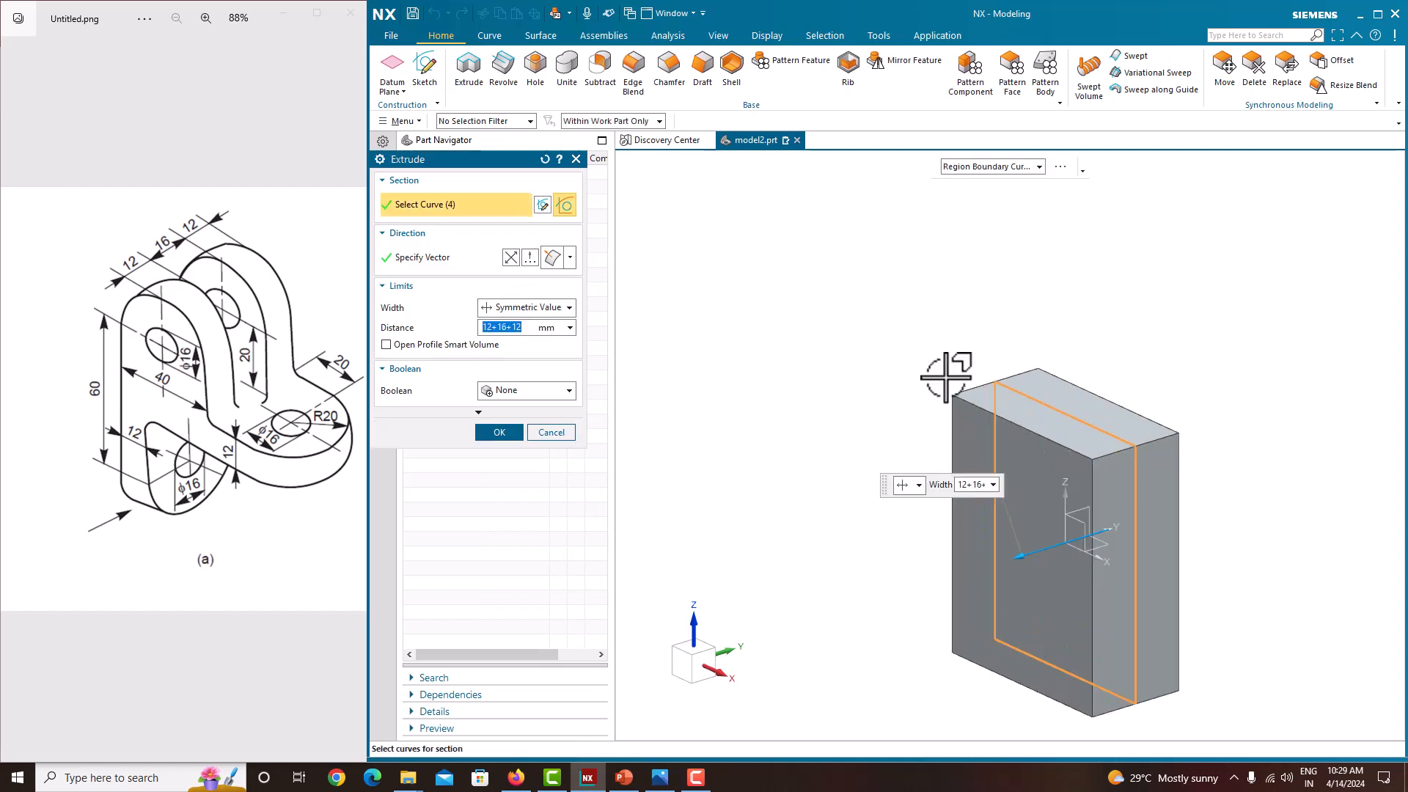
left_click(993, 485)
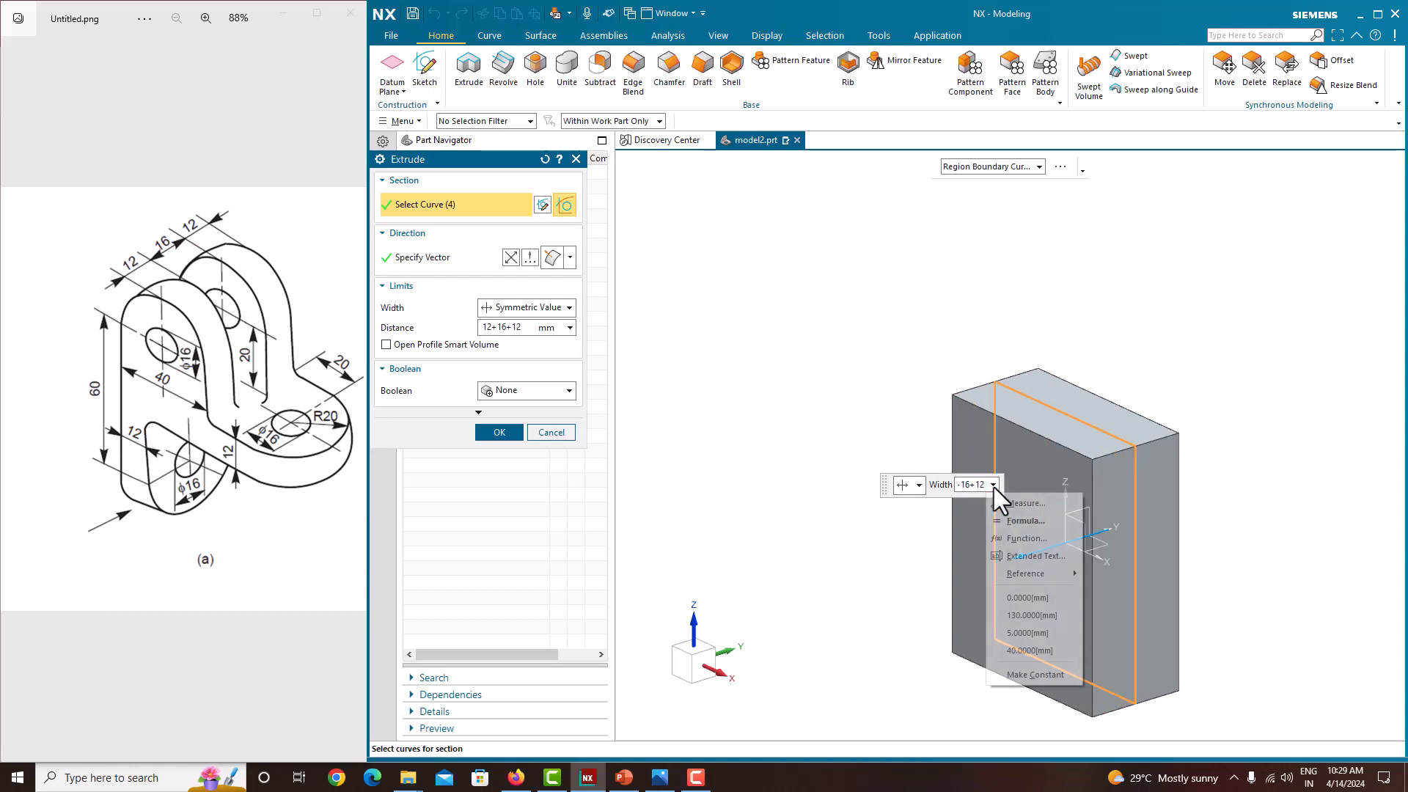
left_click(1011, 520)
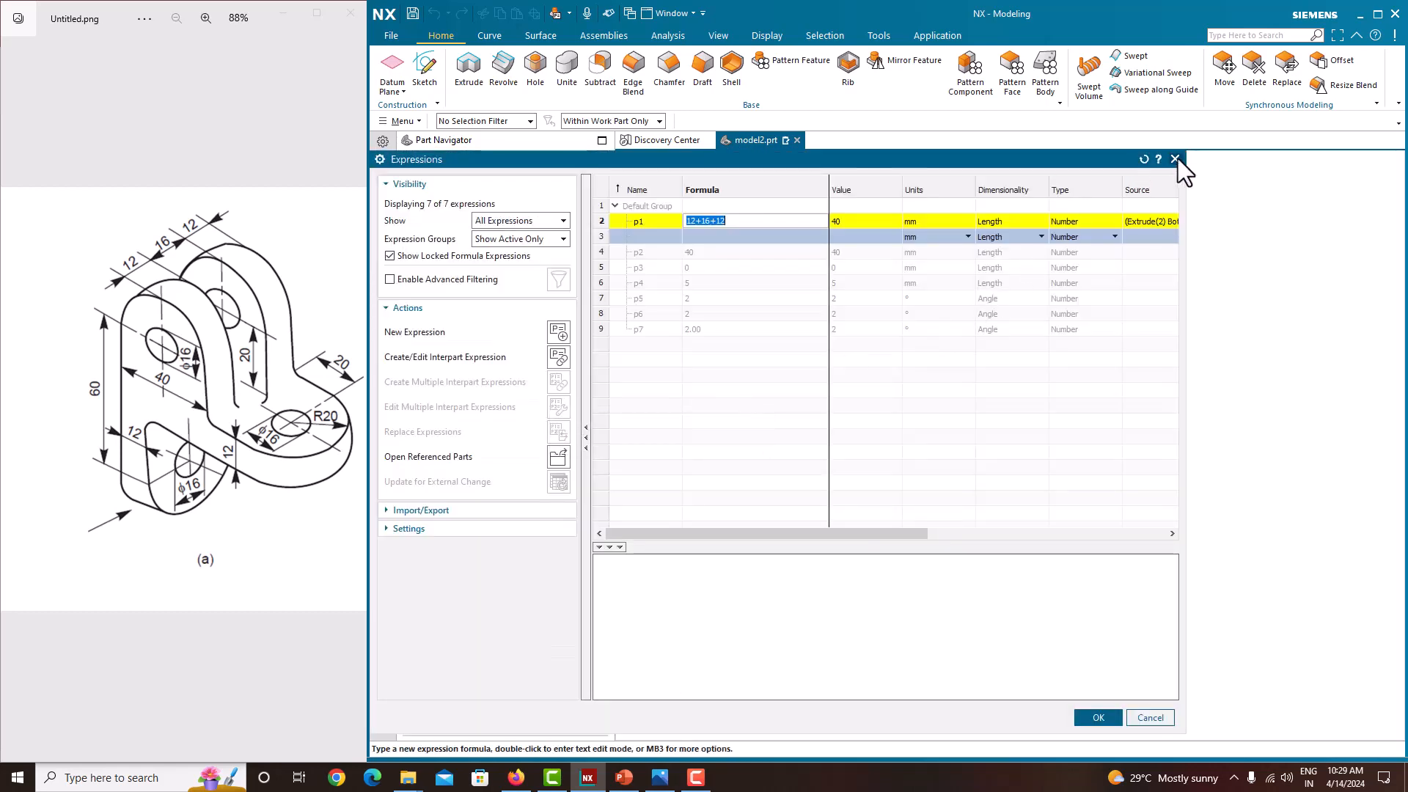
left_click(1175, 159)
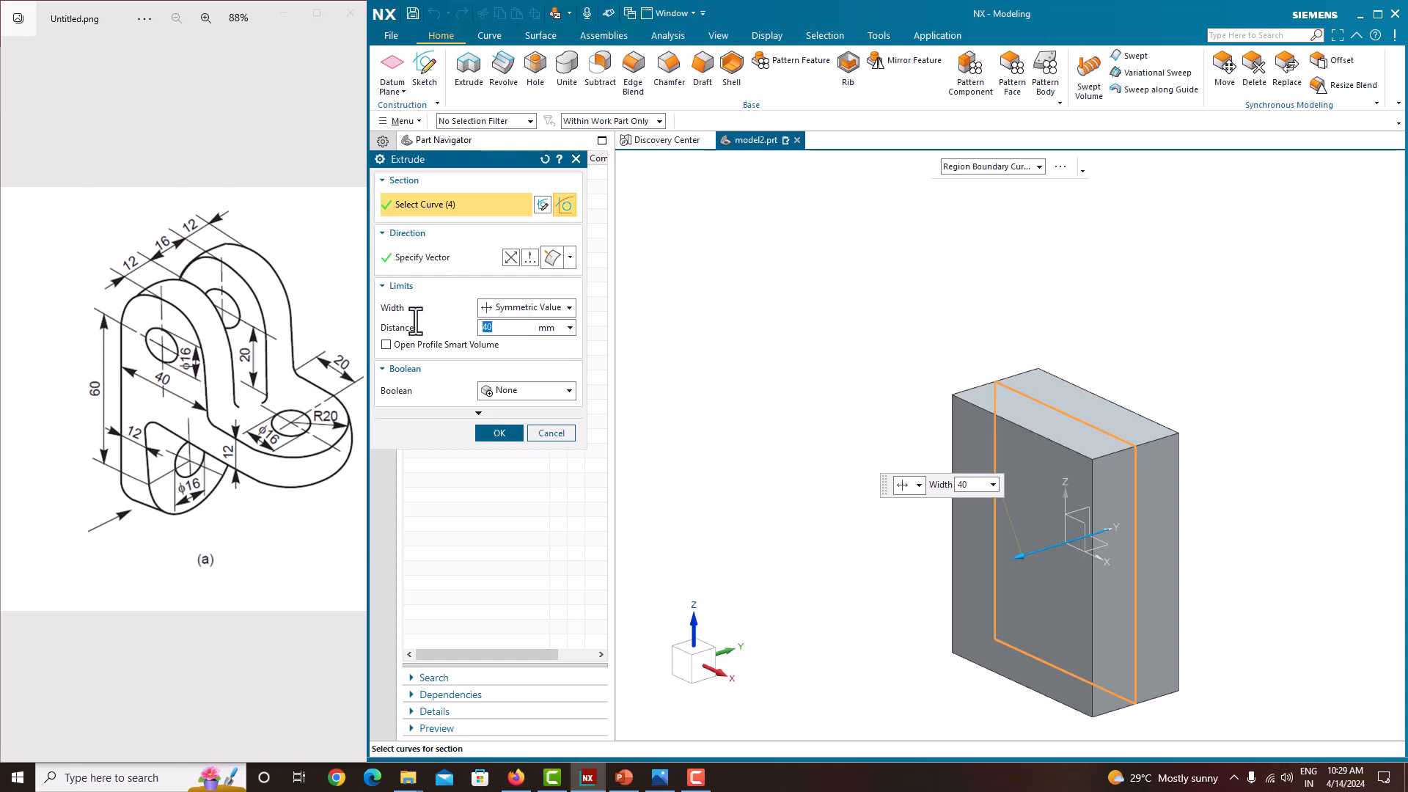
left_click(499, 432)
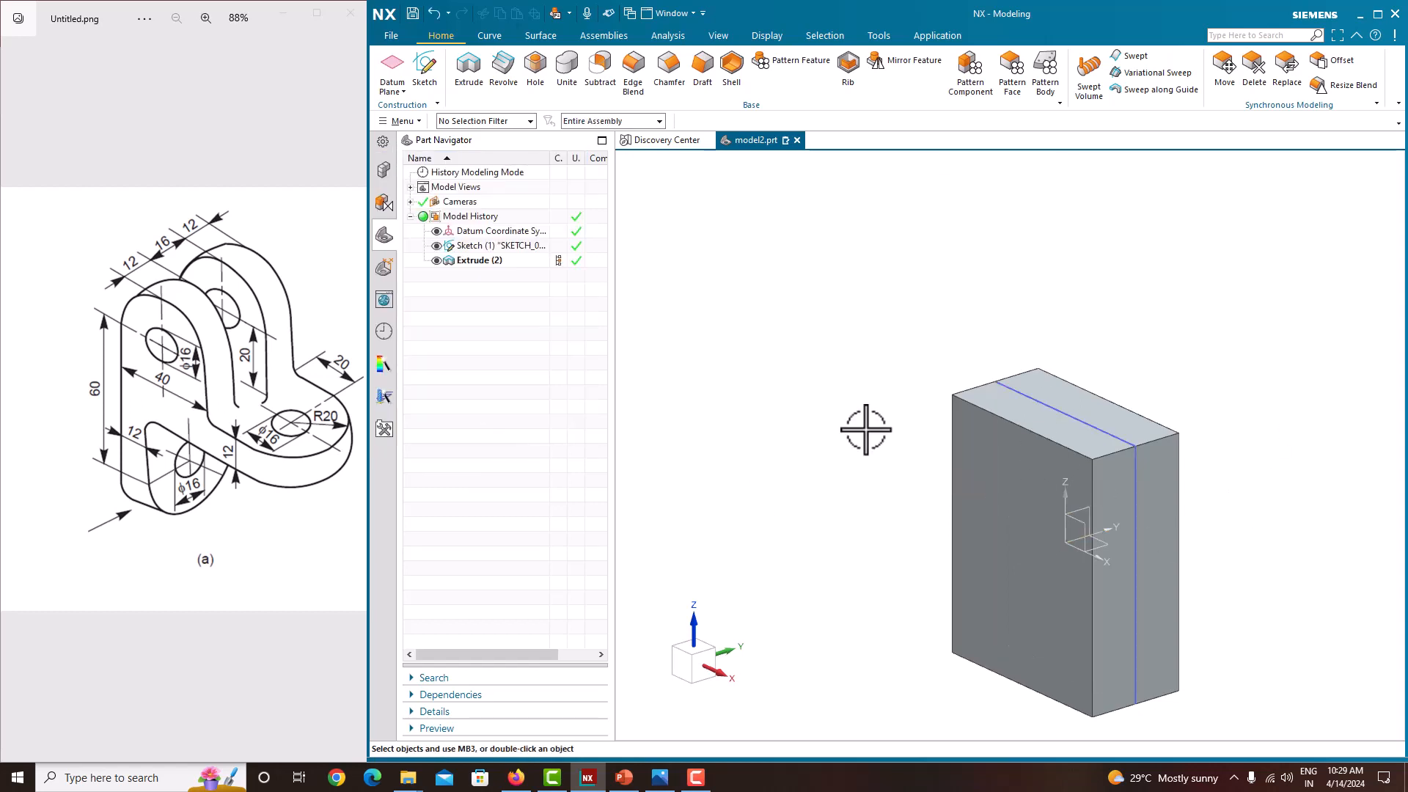
Hide the base sketch used for the block
left_click(437, 245)
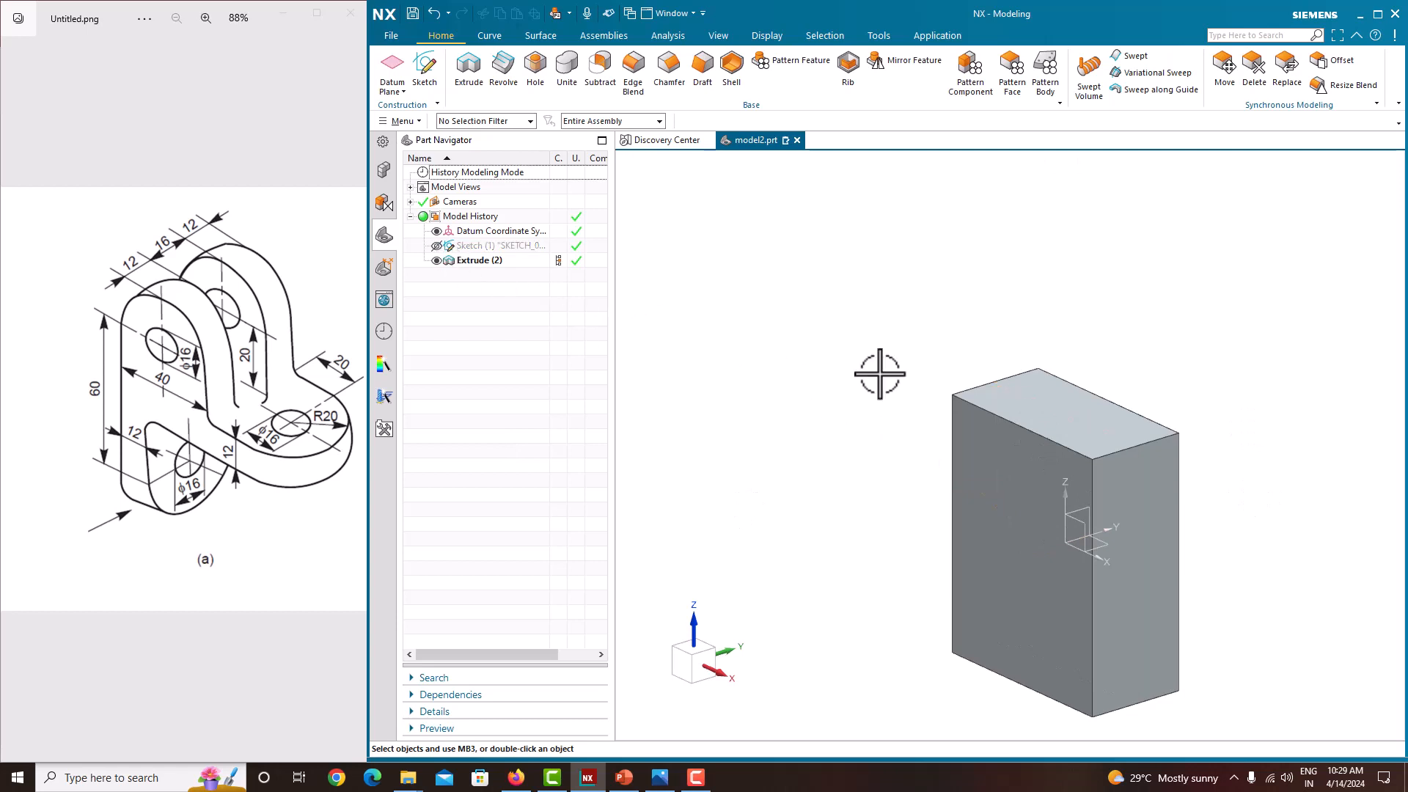
scroll(921, 390, "down", 3)
scroll(921, 456, "up", 3)
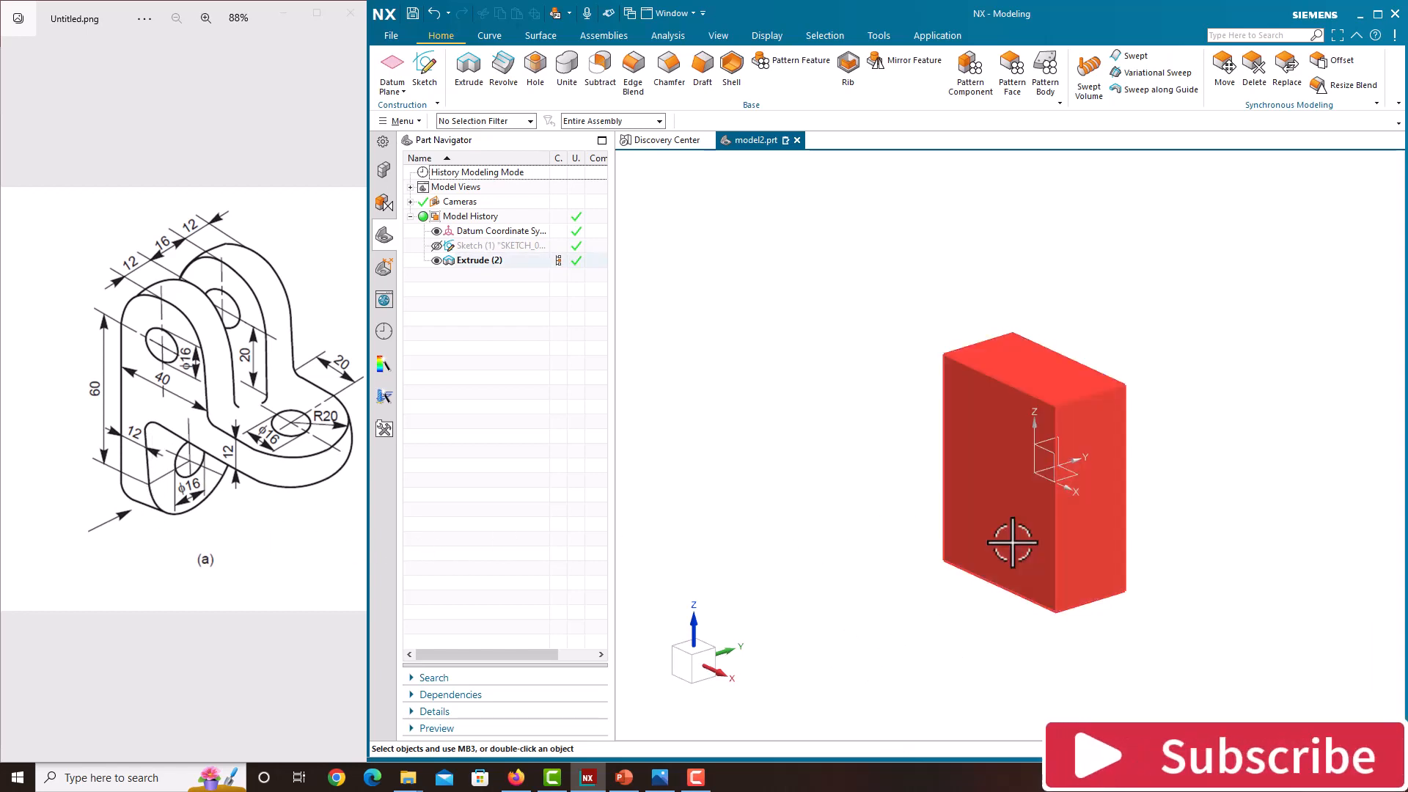
Create a sketch on the block's large -Y face with its origin at the face's lower -X corner
left_click(433, 72)
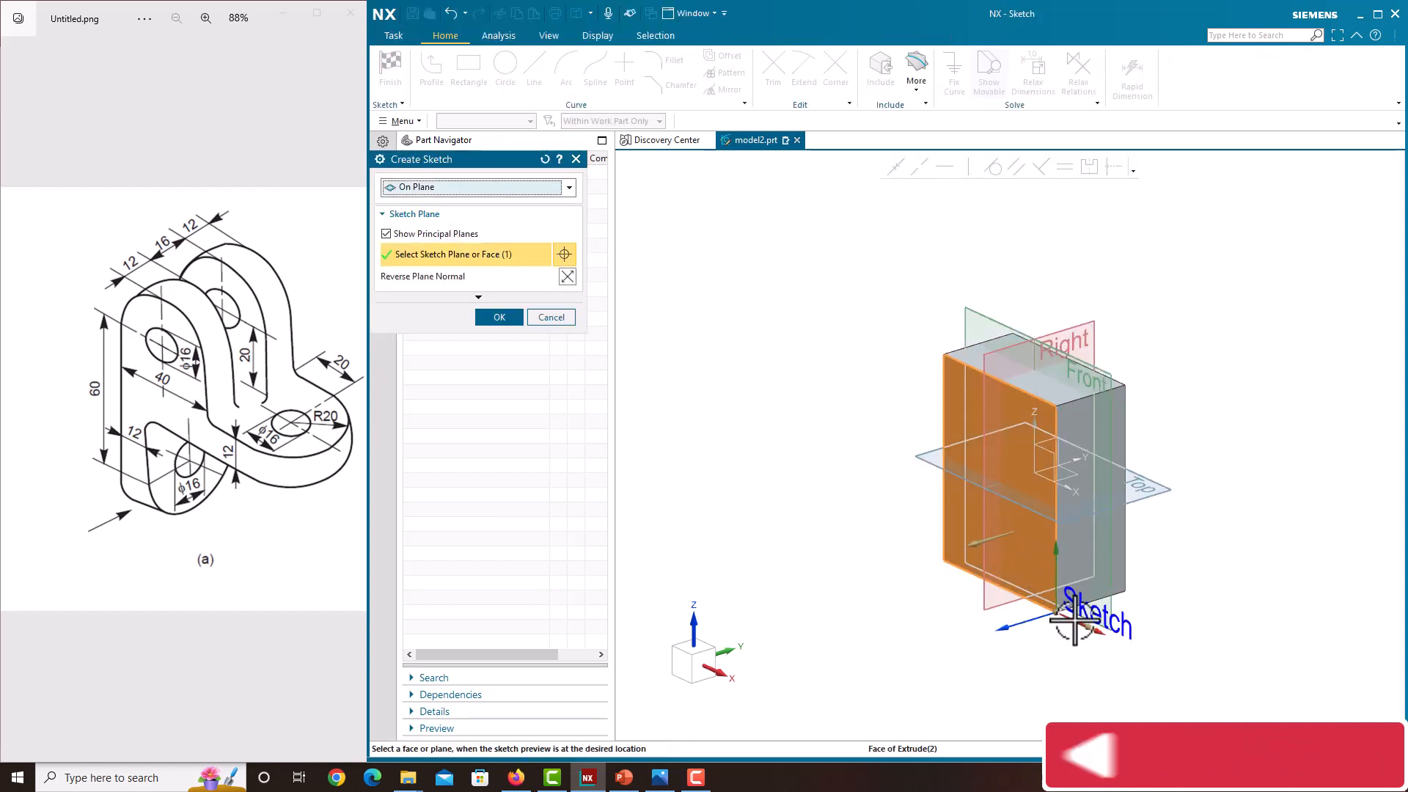
left_click(1014, 533)
left_click(950, 568)
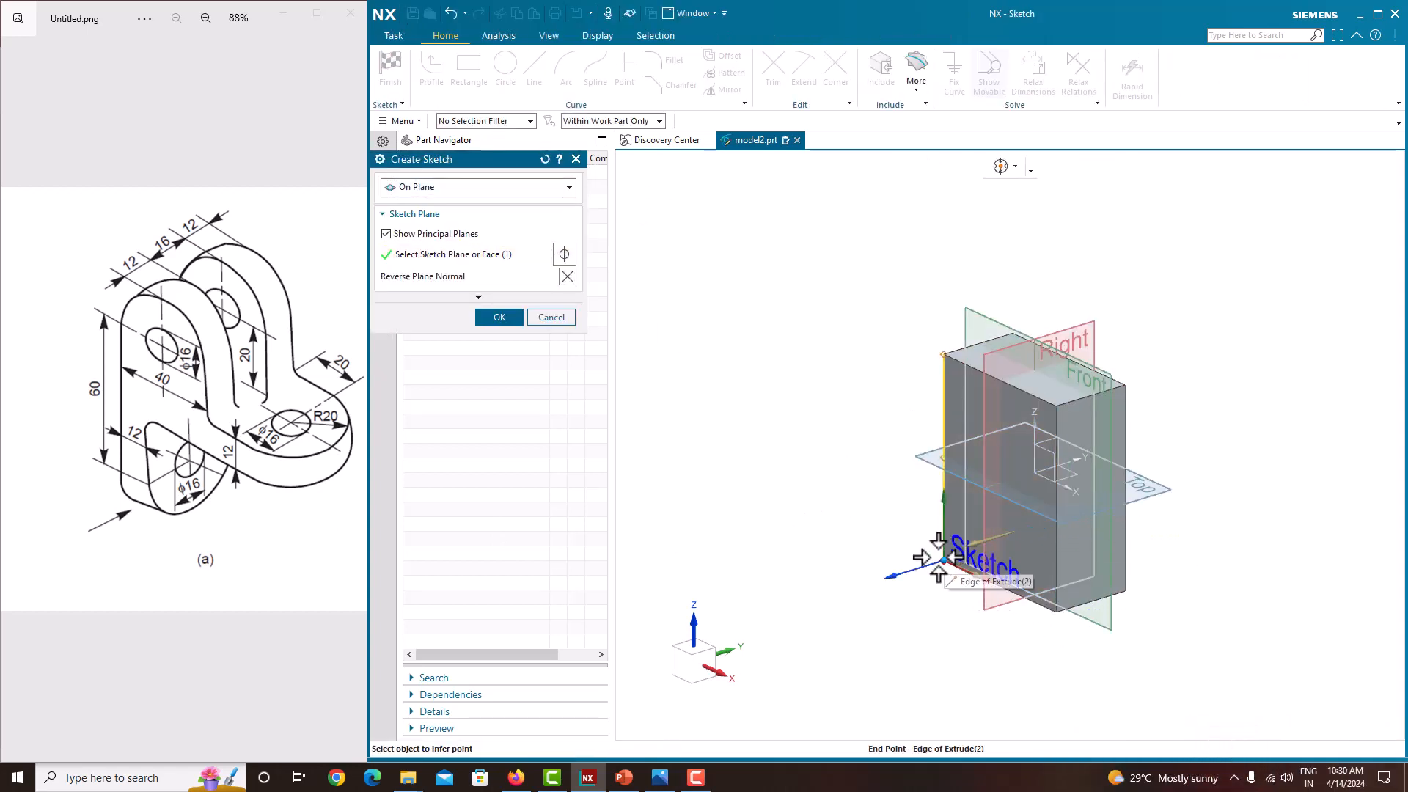
left_click(492, 314)
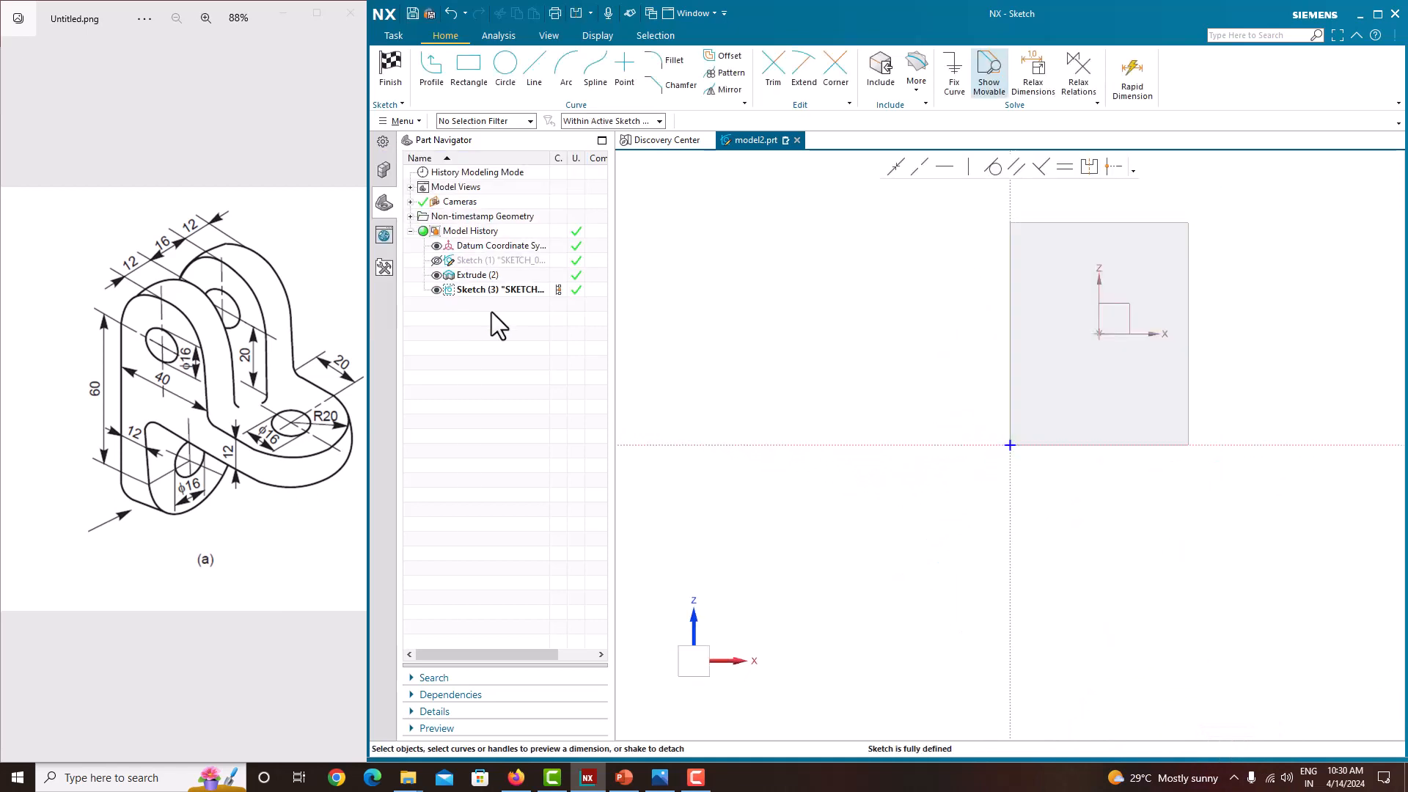
With selection scope Within Work Part Only, draw a rectangle about 36 mm high from the block's bottom edge, about 12 mm from the origin, to its +X edge
left_click(469, 66)
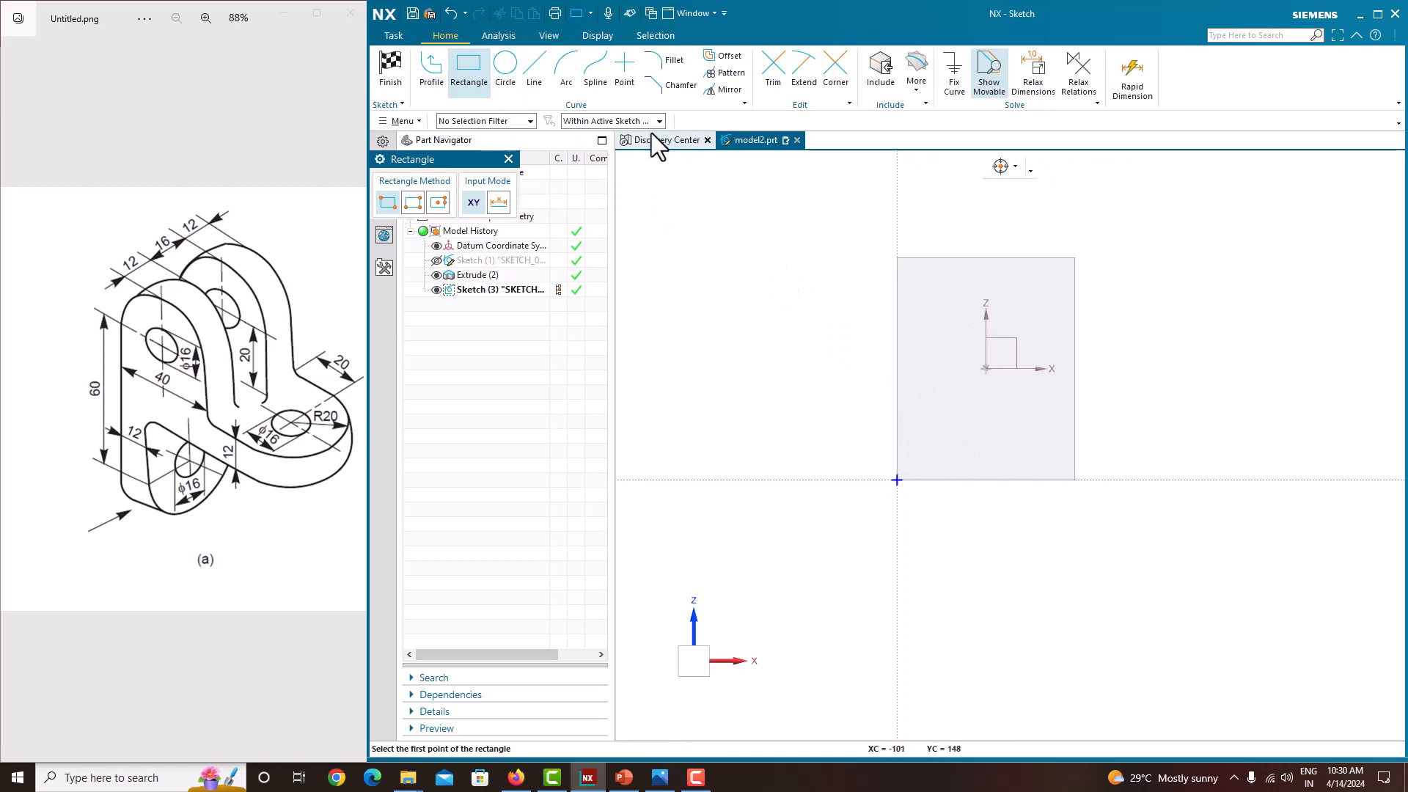
left_click(615, 122)
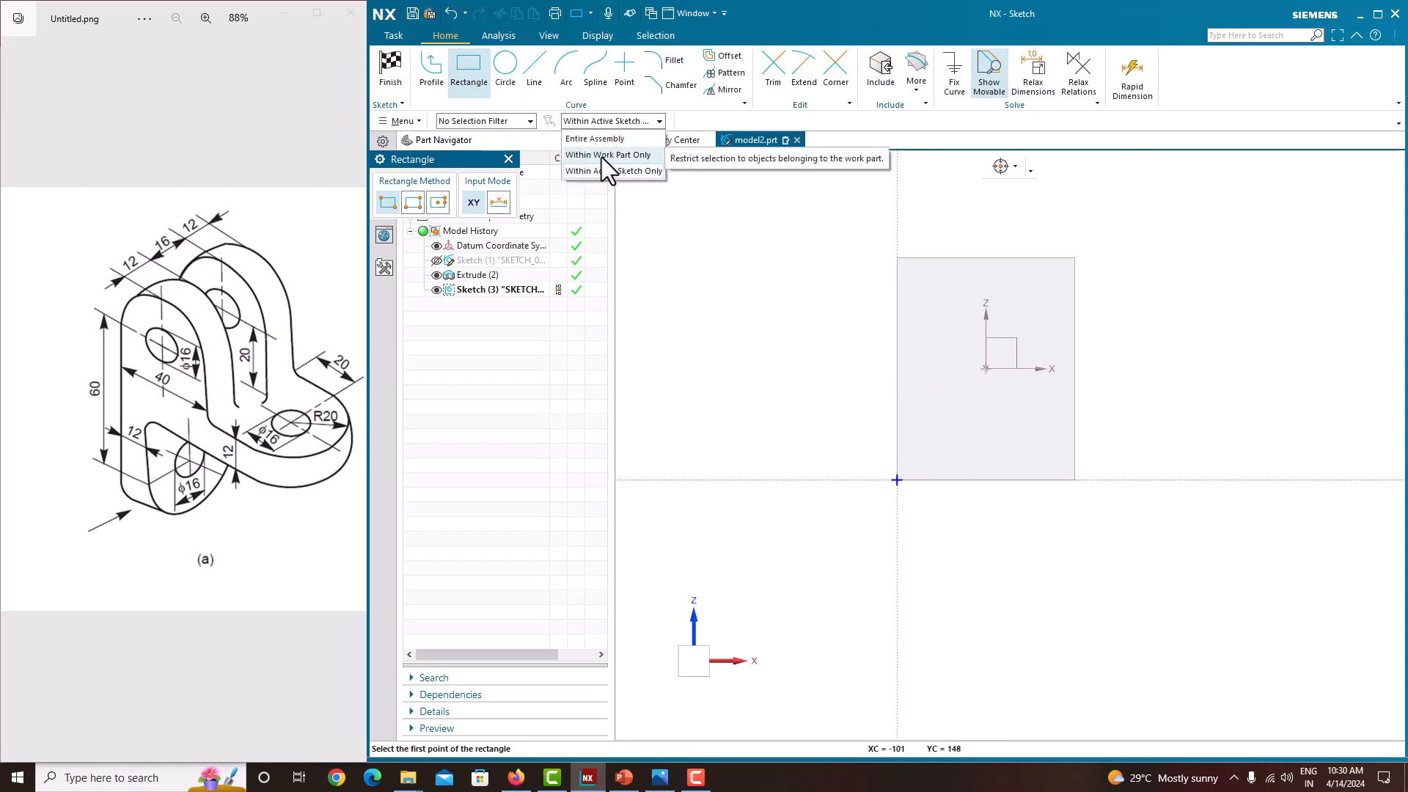
left_click(602, 155)
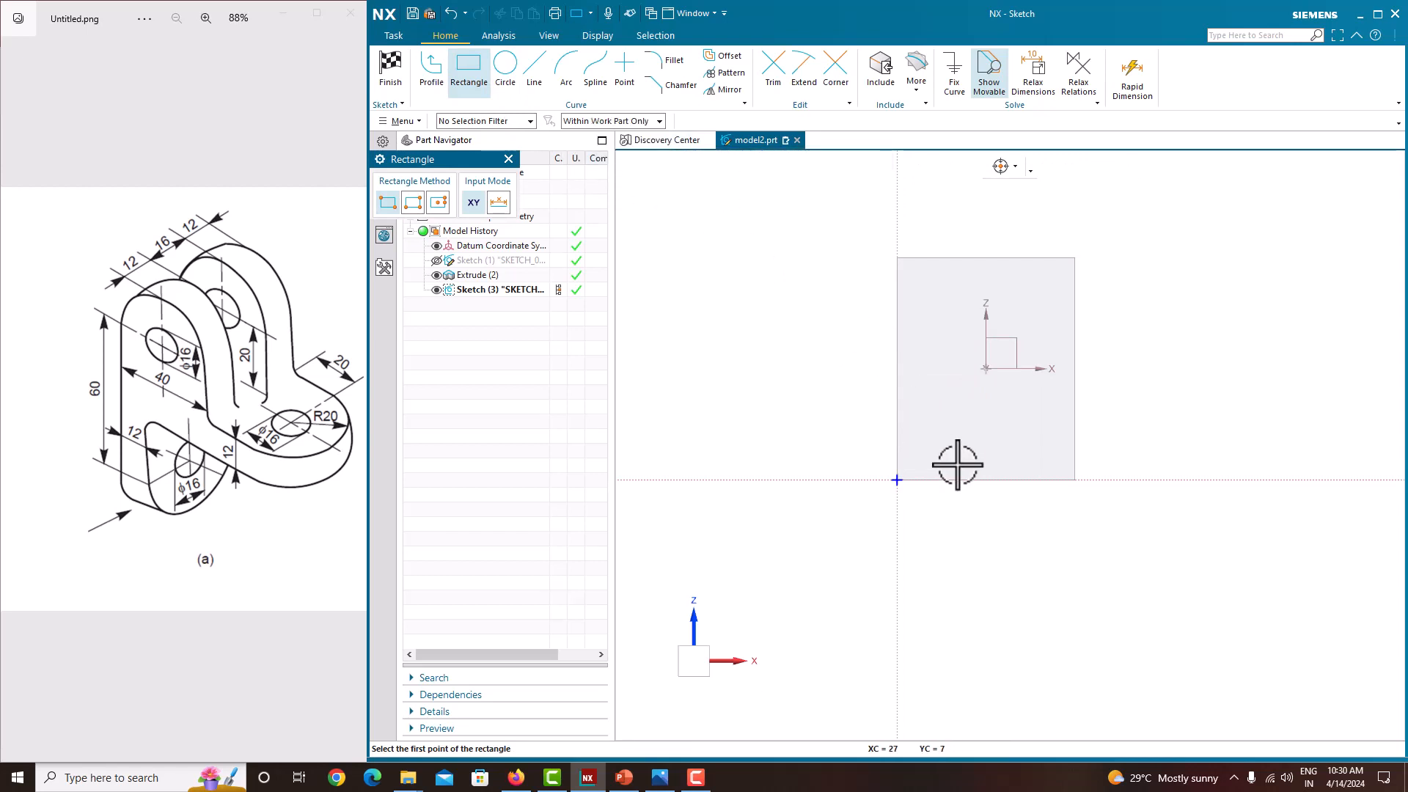
scroll(952, 465, "up", 3)
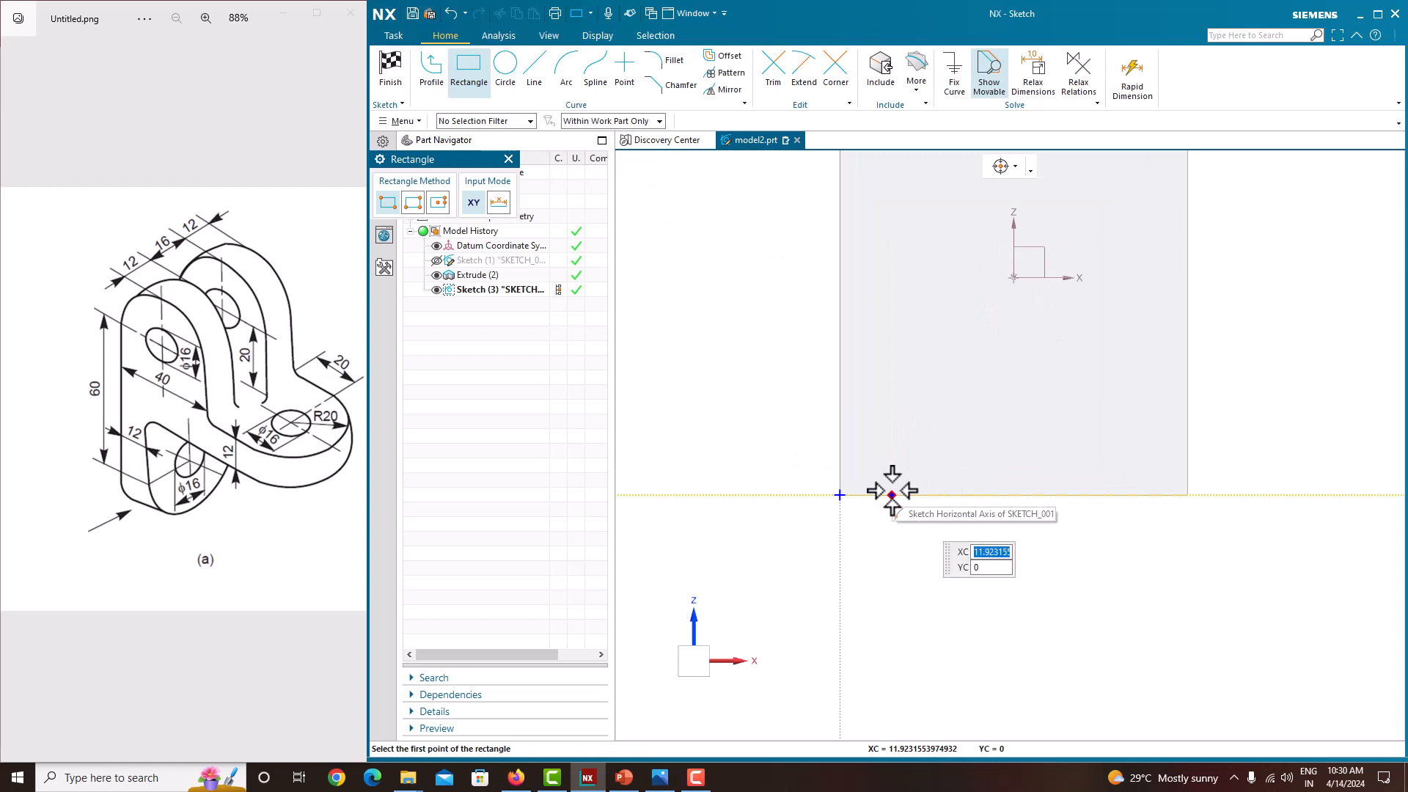
left_click(892, 495)
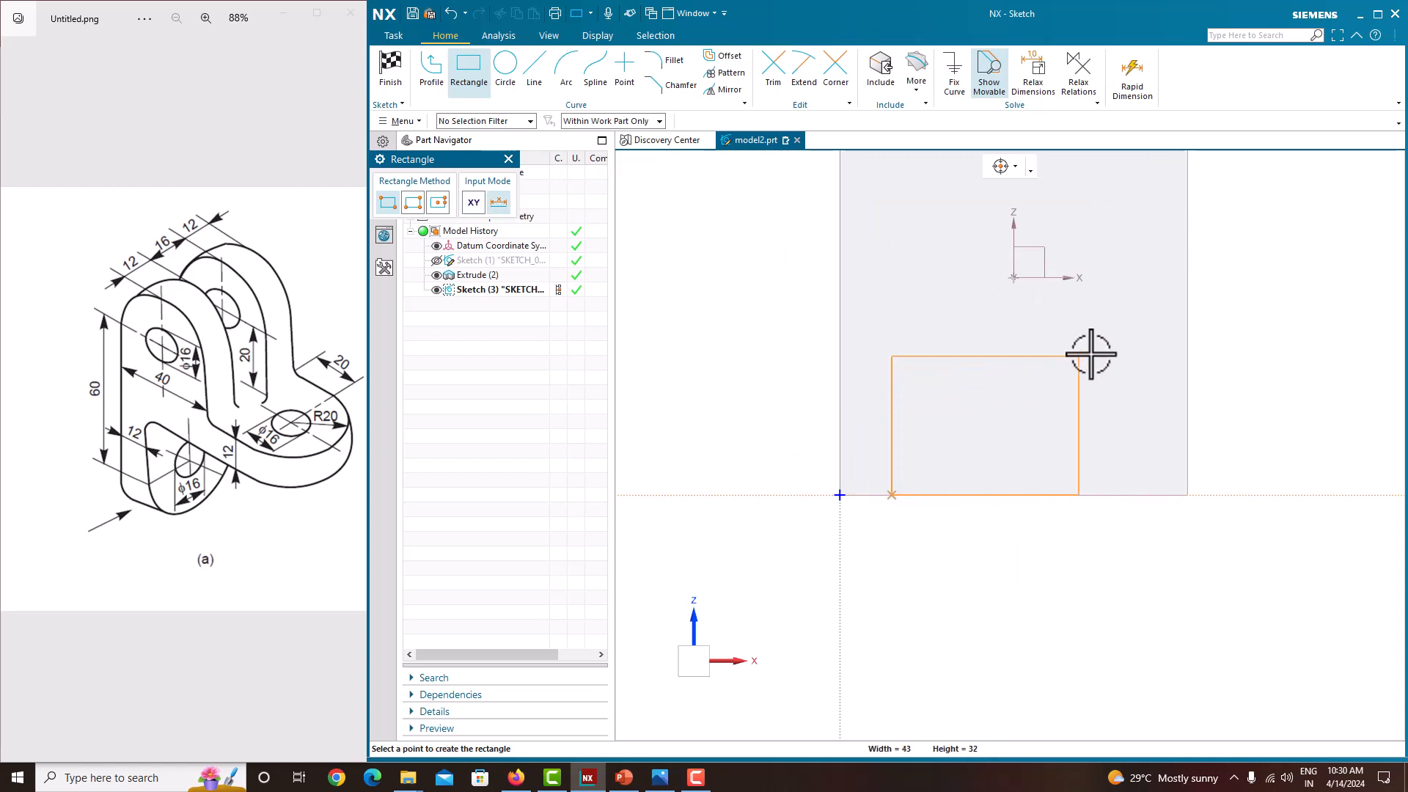
left_click(1187, 338)
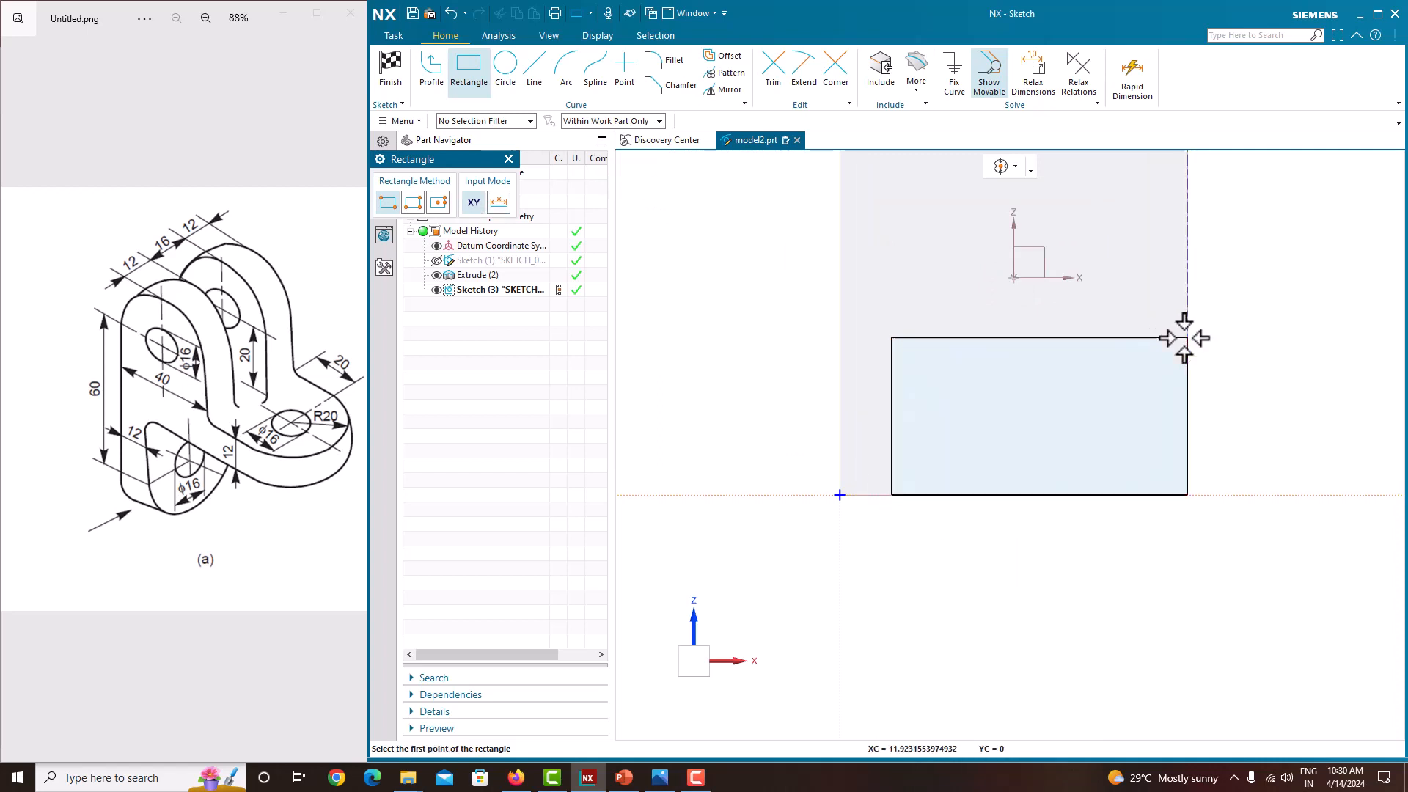
key("Escape")
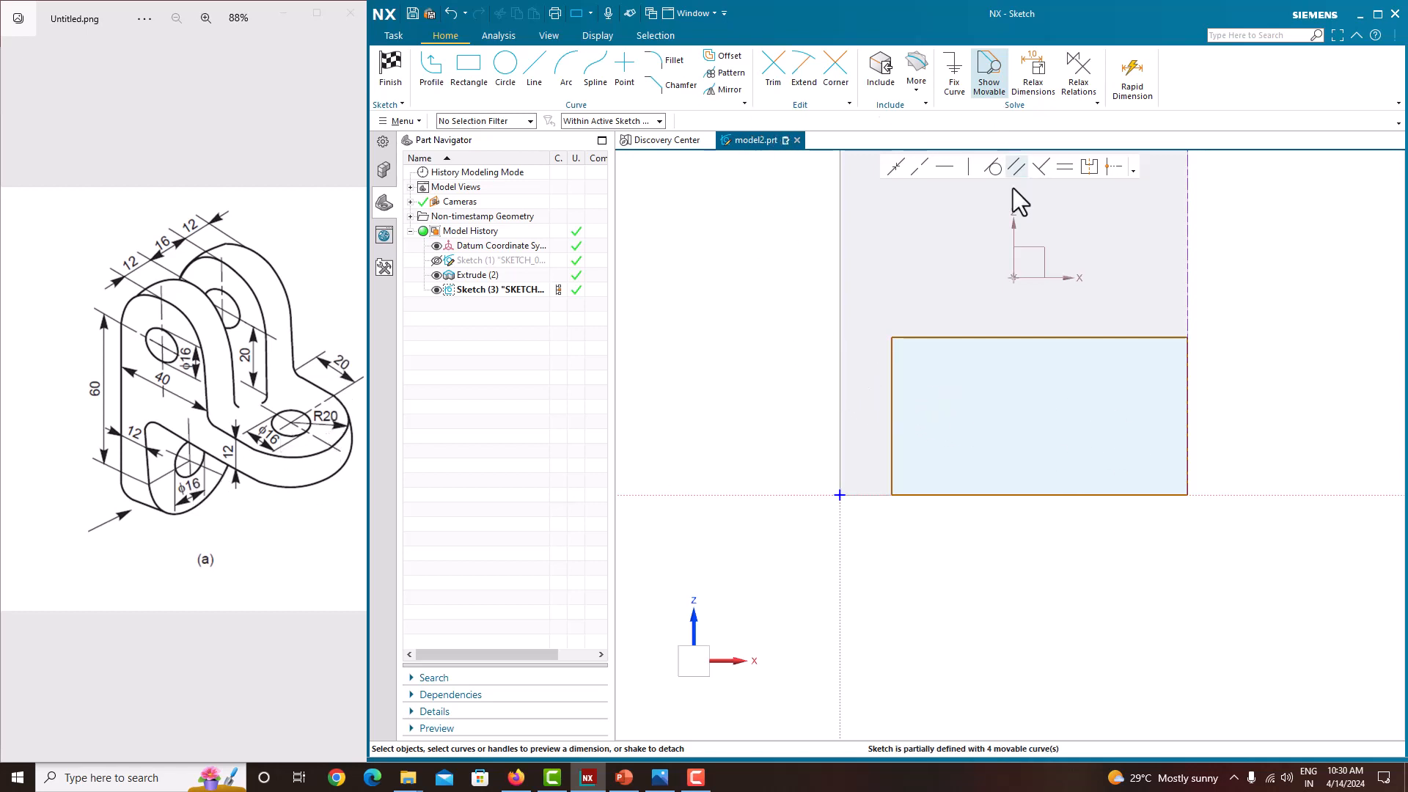
Dimension the rectangle's -X side at 12 mm from the sketch's vertical axis
left_click(891, 398)
left_click(841, 415)
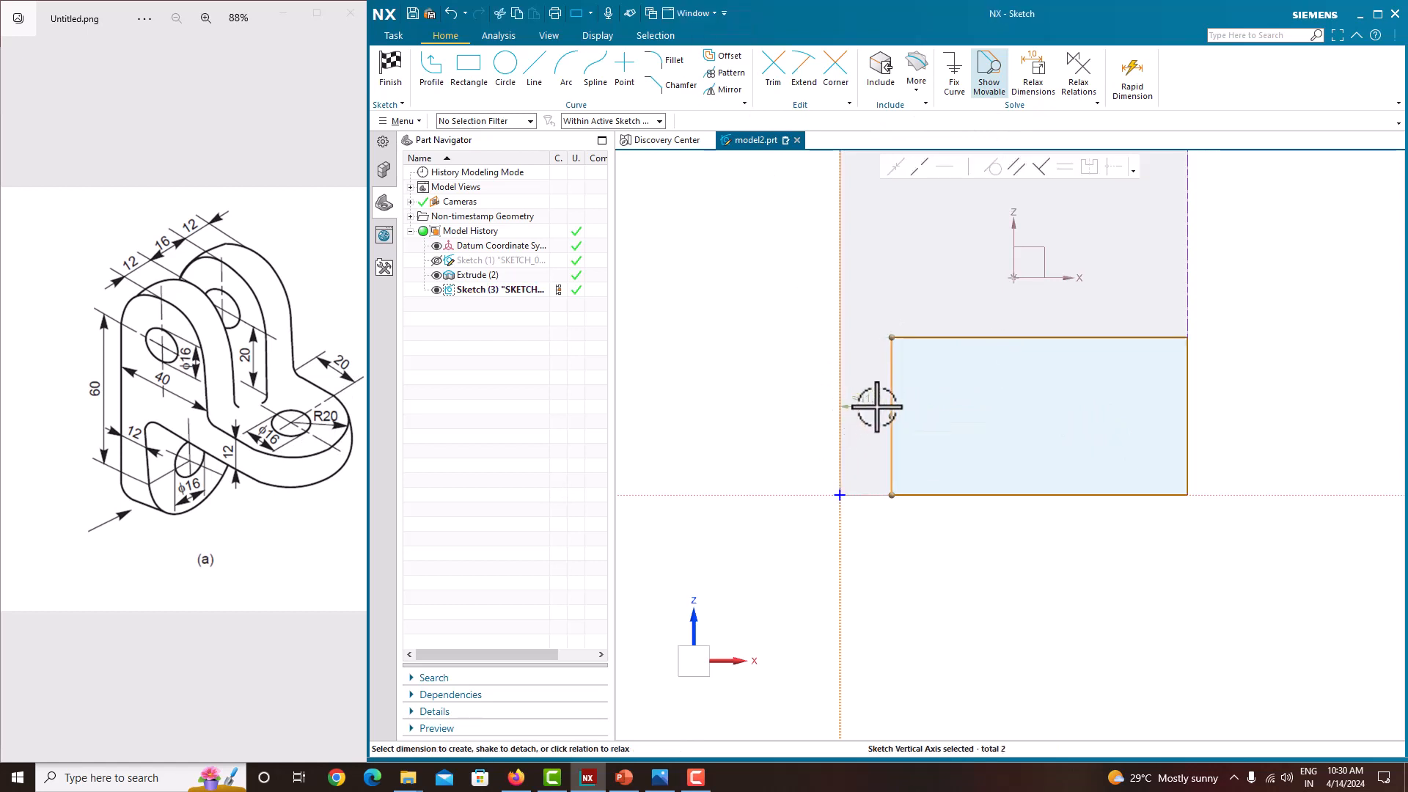
left_click(871, 399)
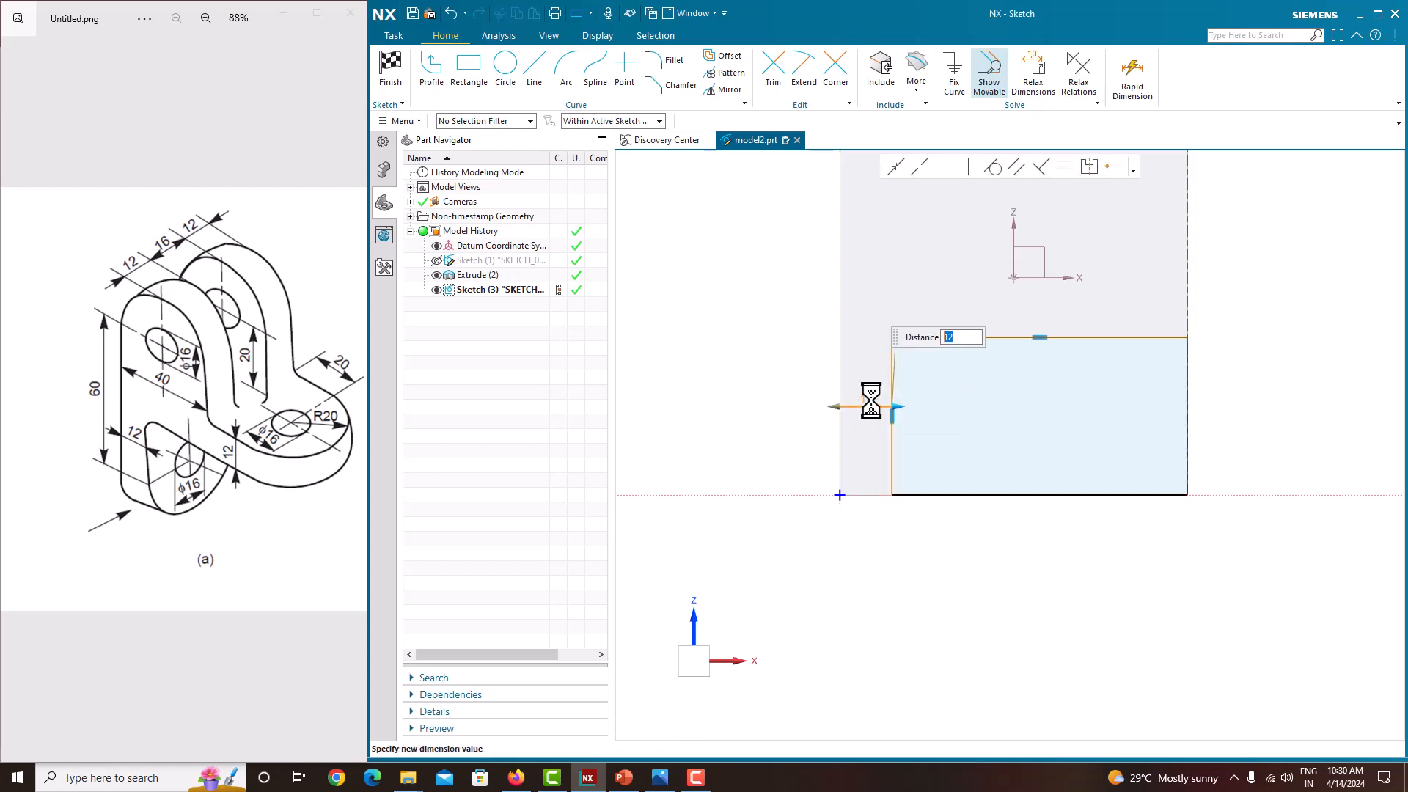
key("Return")
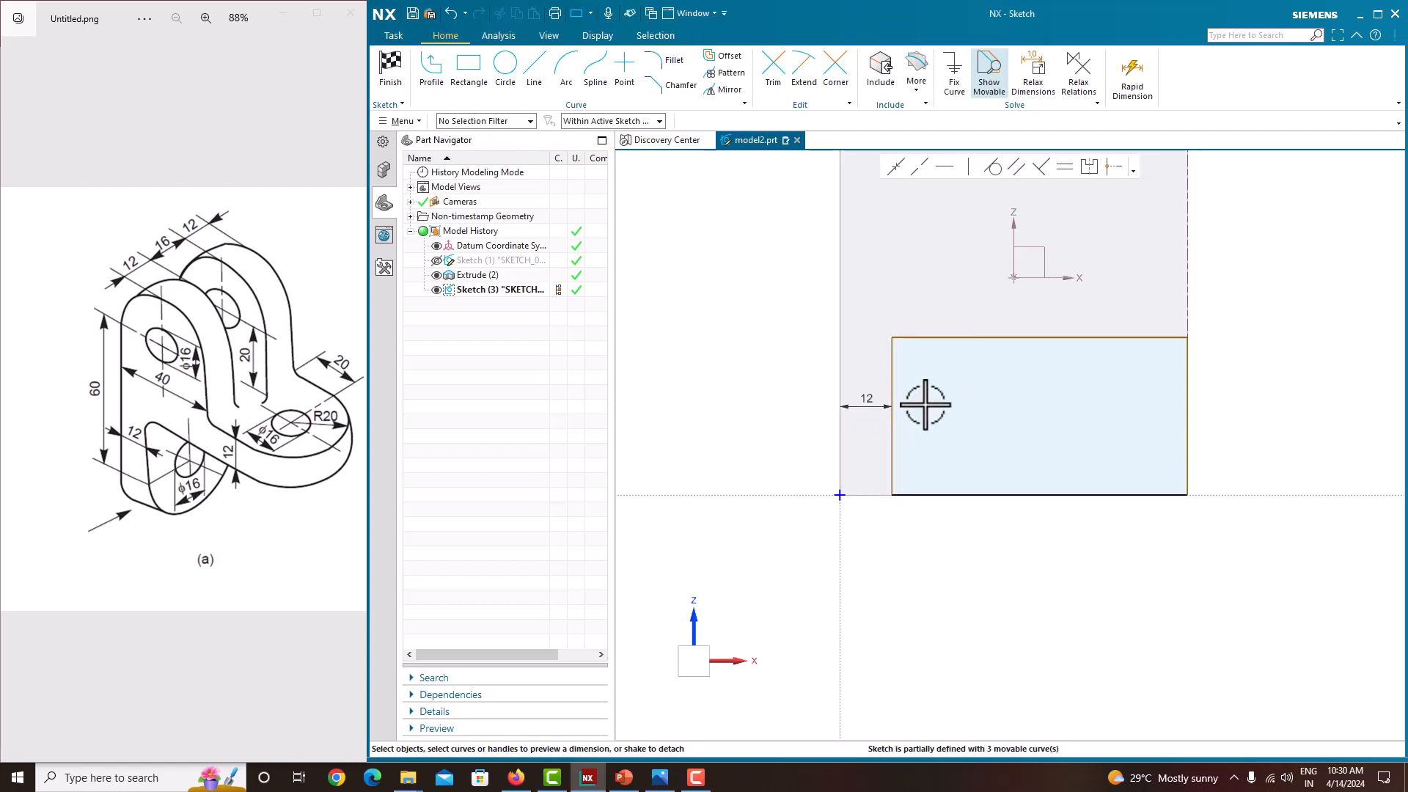
Set the height of the rectangle on the block's face to 40 mm and finish the sketch
left_click(892, 371)
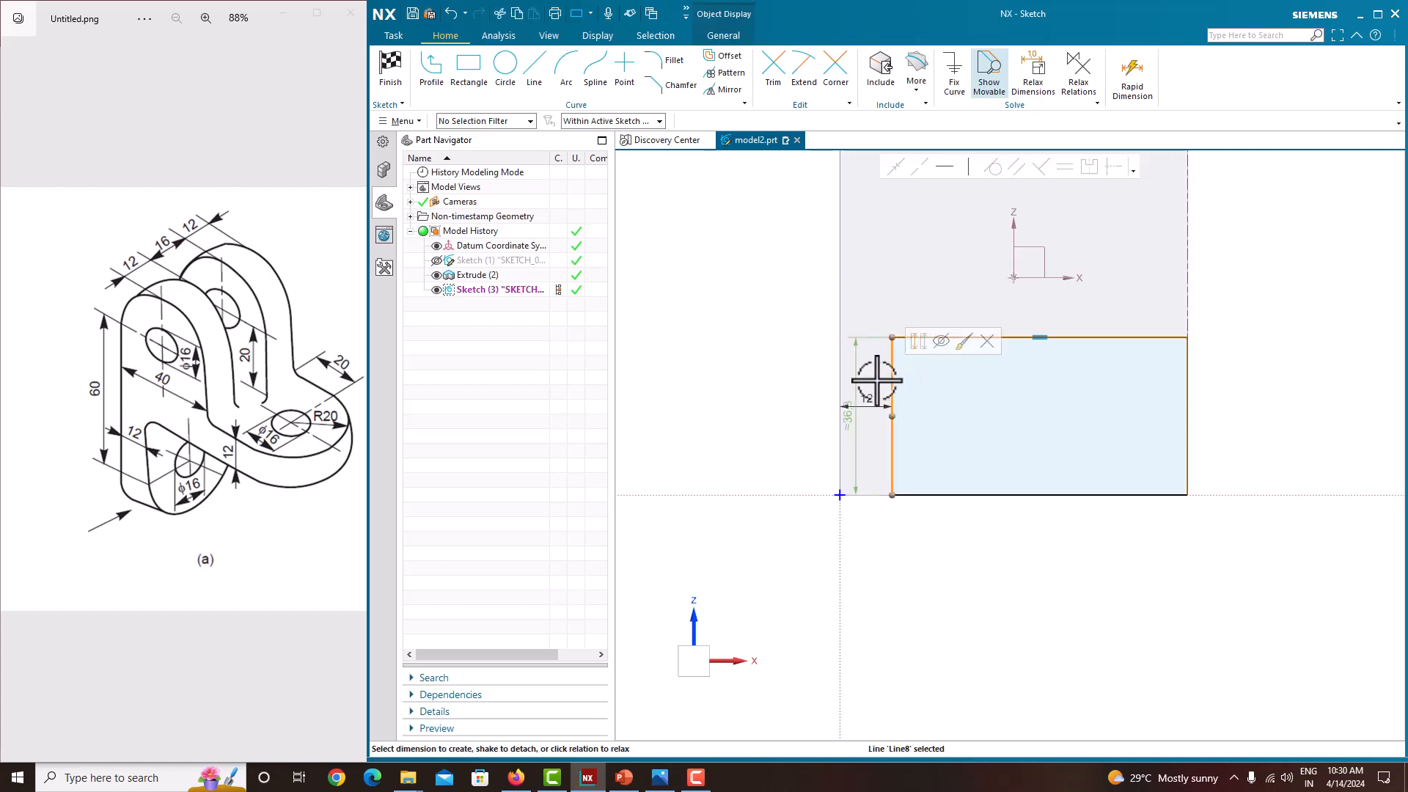
left_click(844, 414)
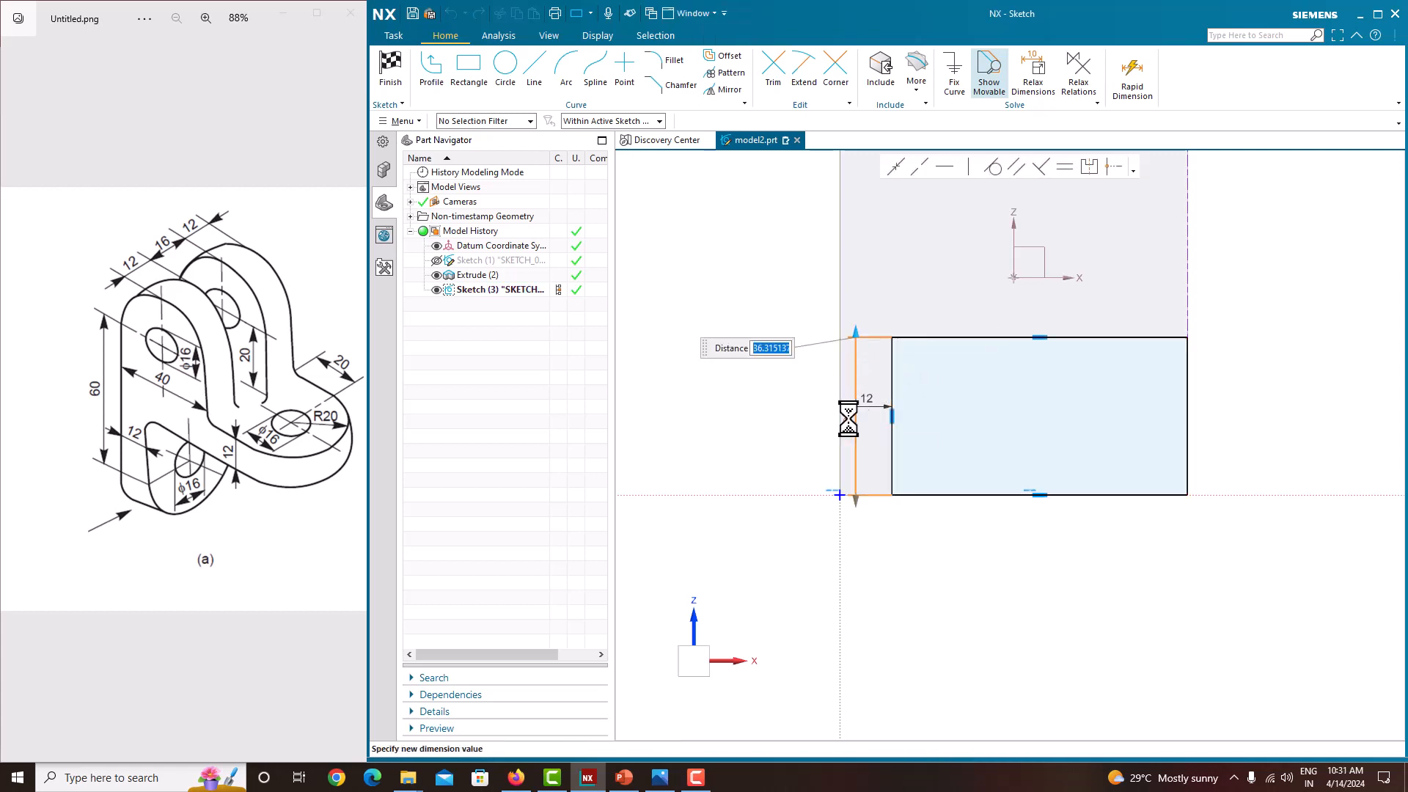
type("40")
key("Return")
scroll(1041, 397, "down", 1)
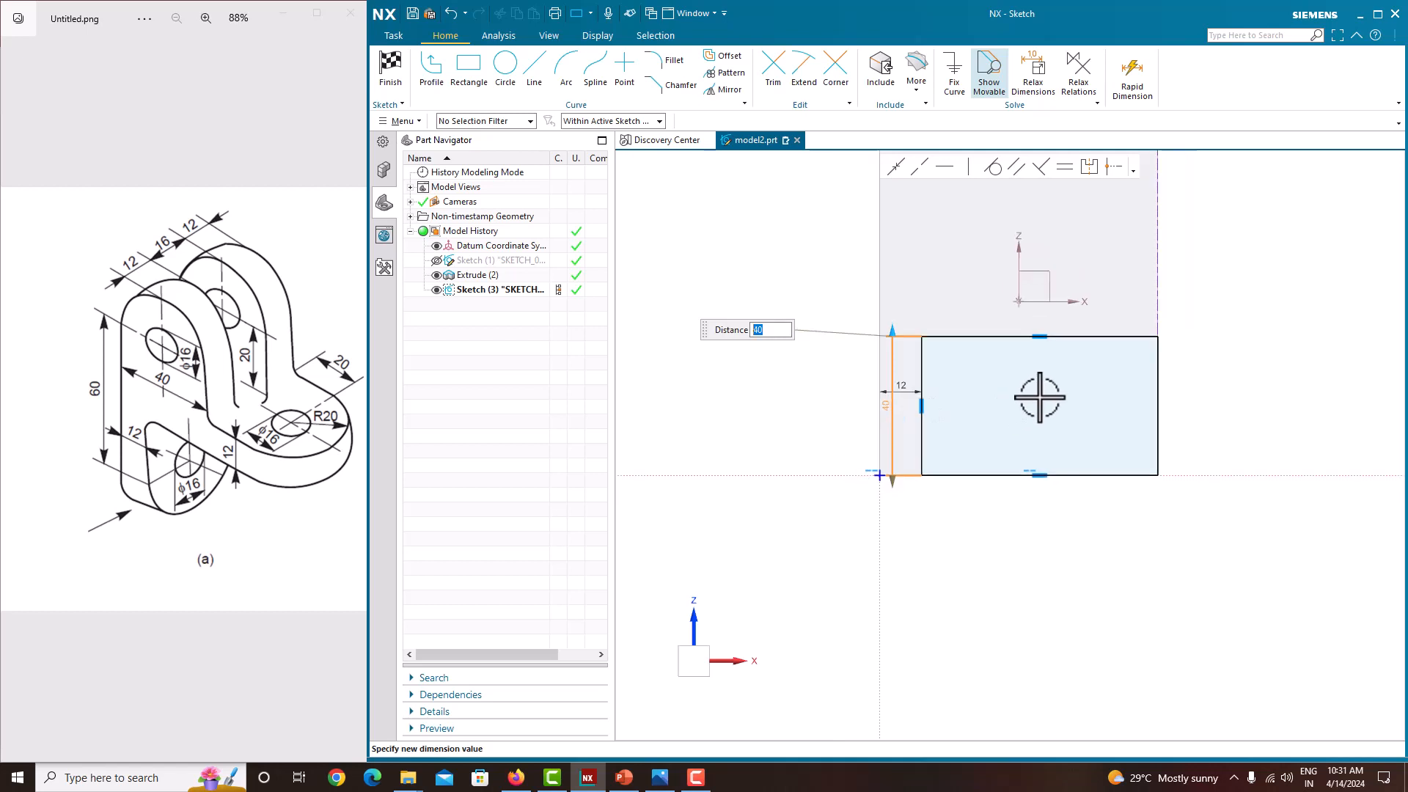
middle_click(1040, 397)
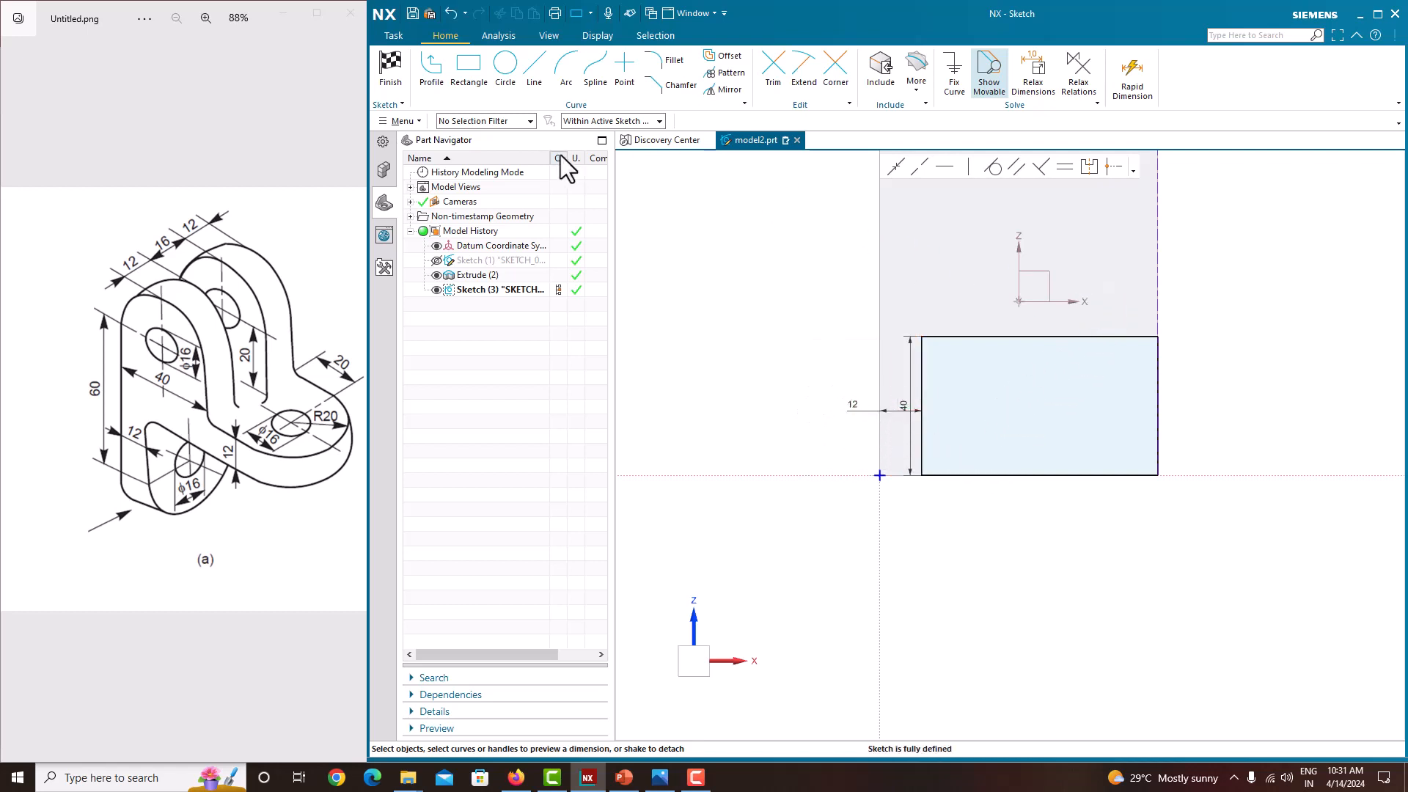
left_click(406, 79)
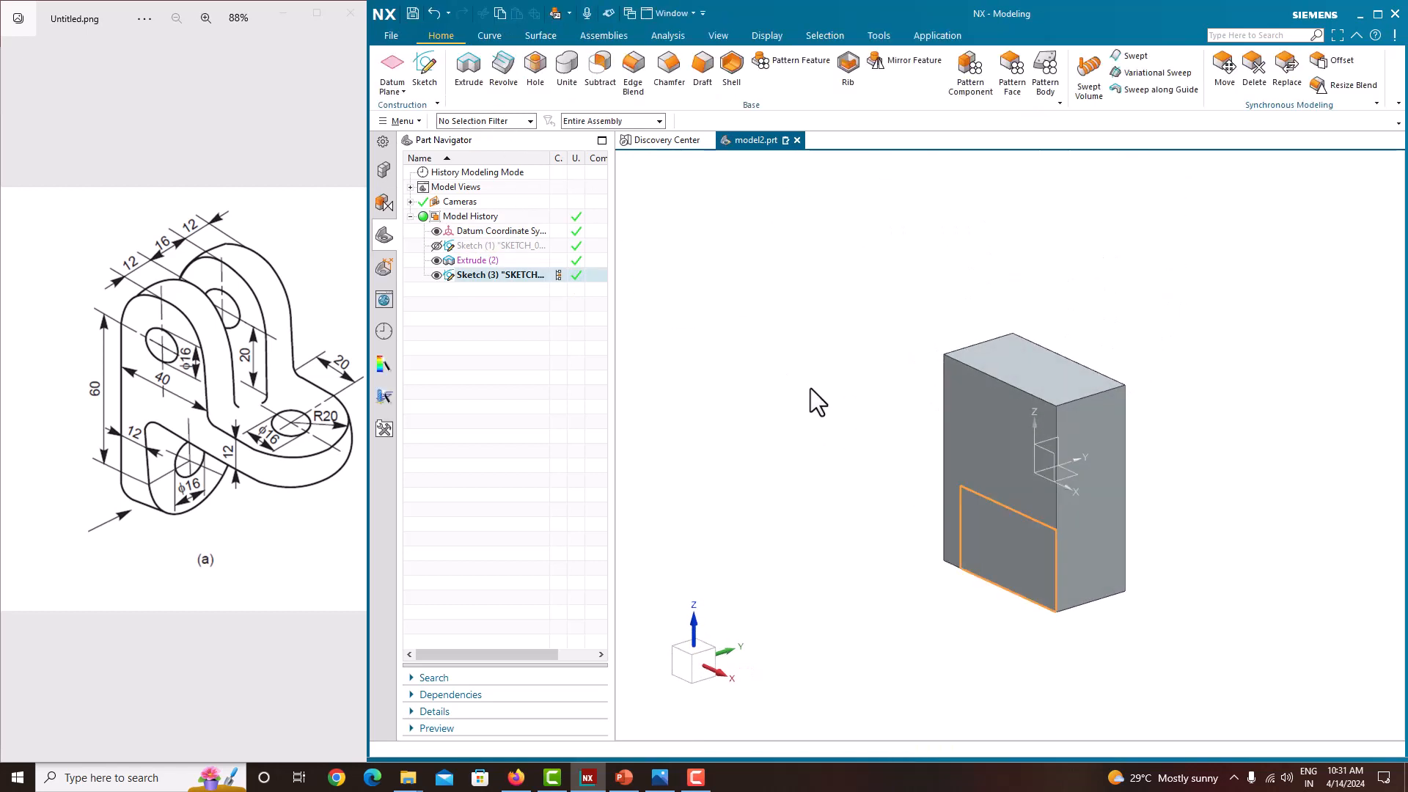
Extrude the rectangle into the block as a Subtract with the end limit Until Next, cutting away the lower +X corner
left_click(469, 81)
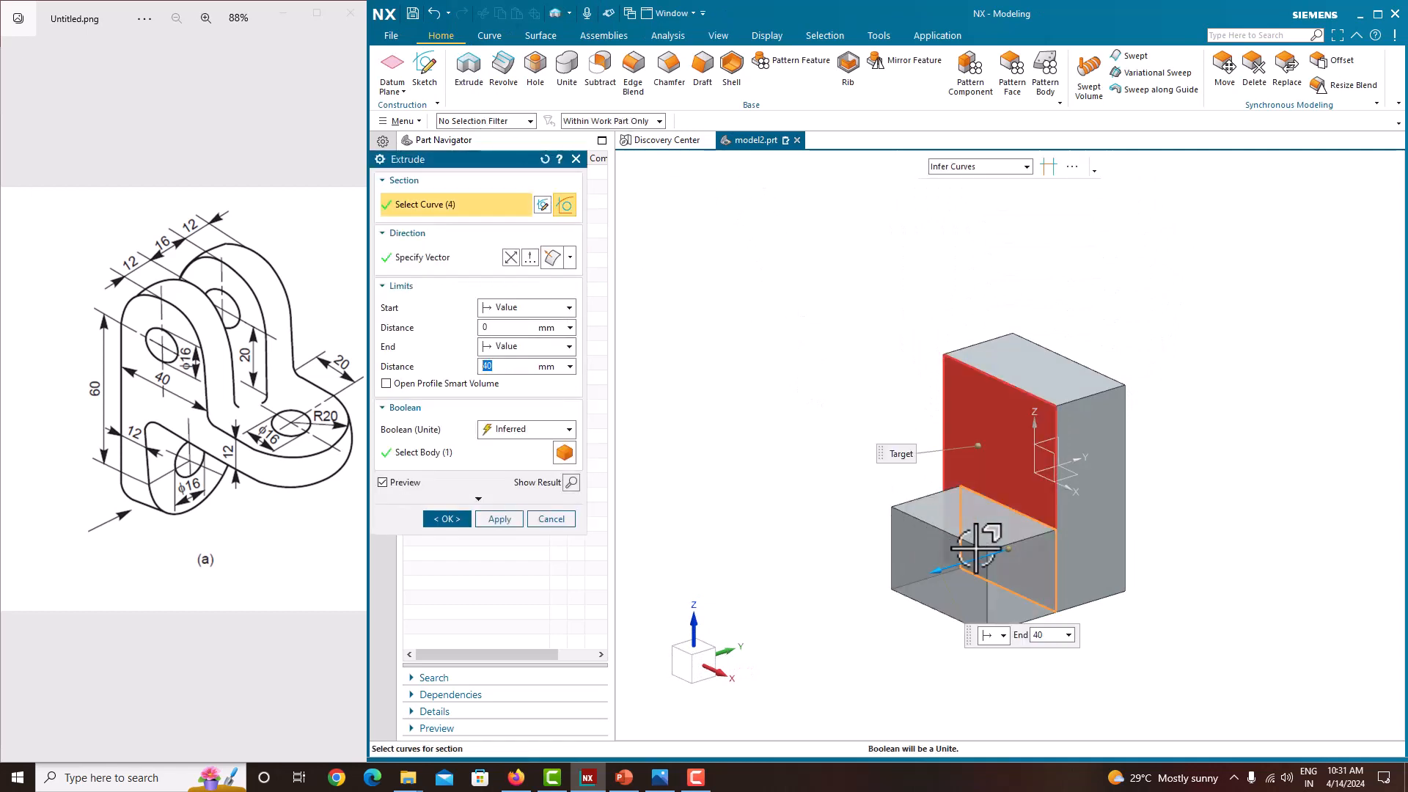
left_click_drag(937, 574, 1093, 540)
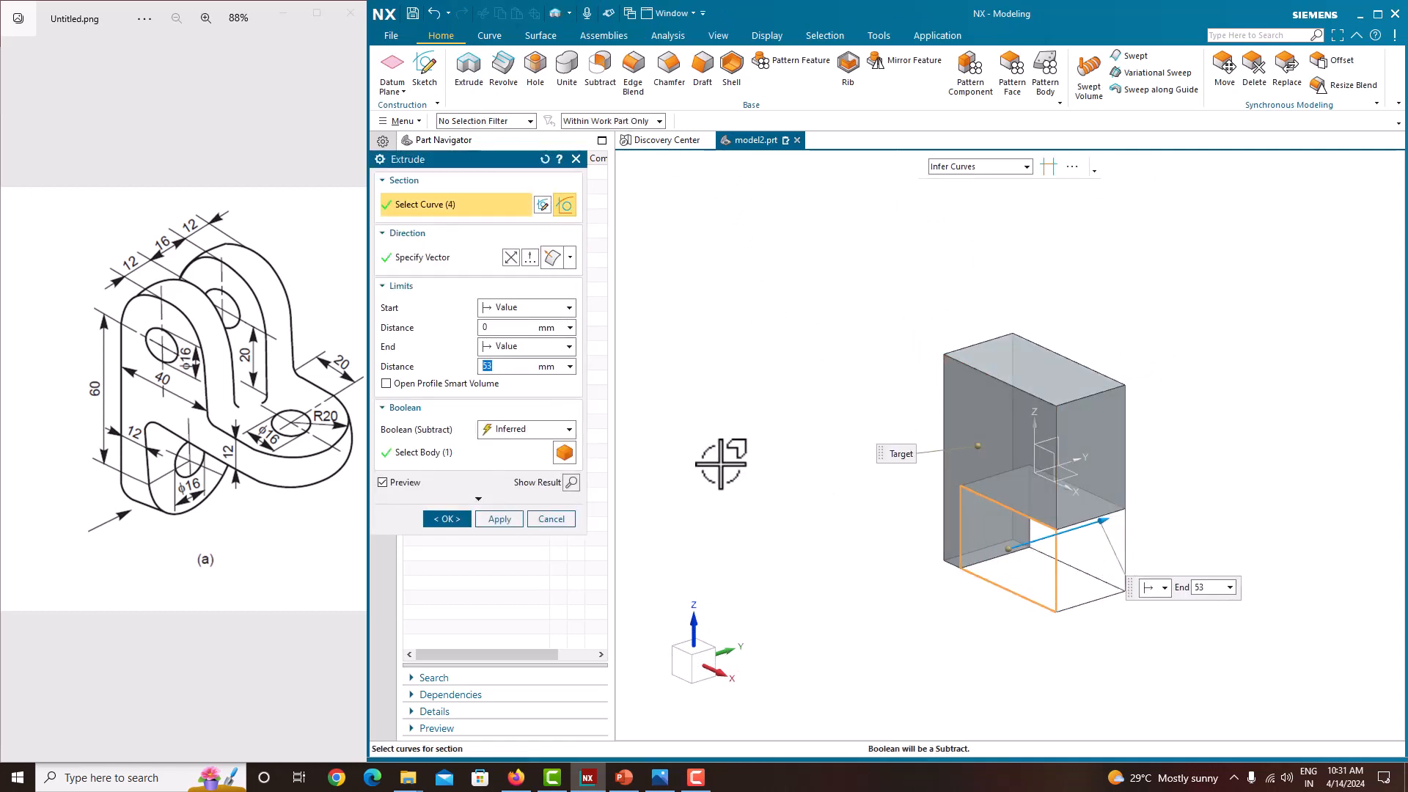
left_click(513, 429)
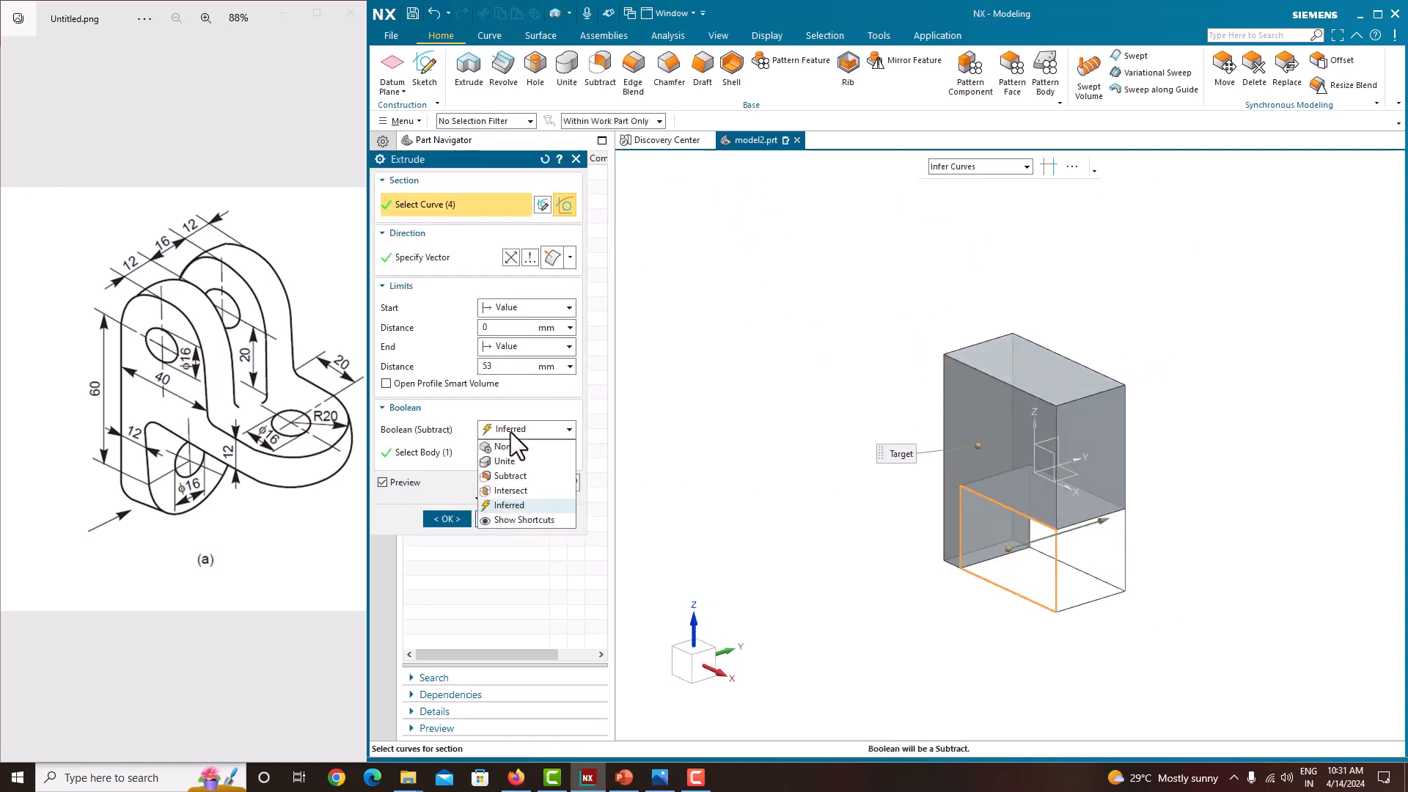
left_click(513, 477)
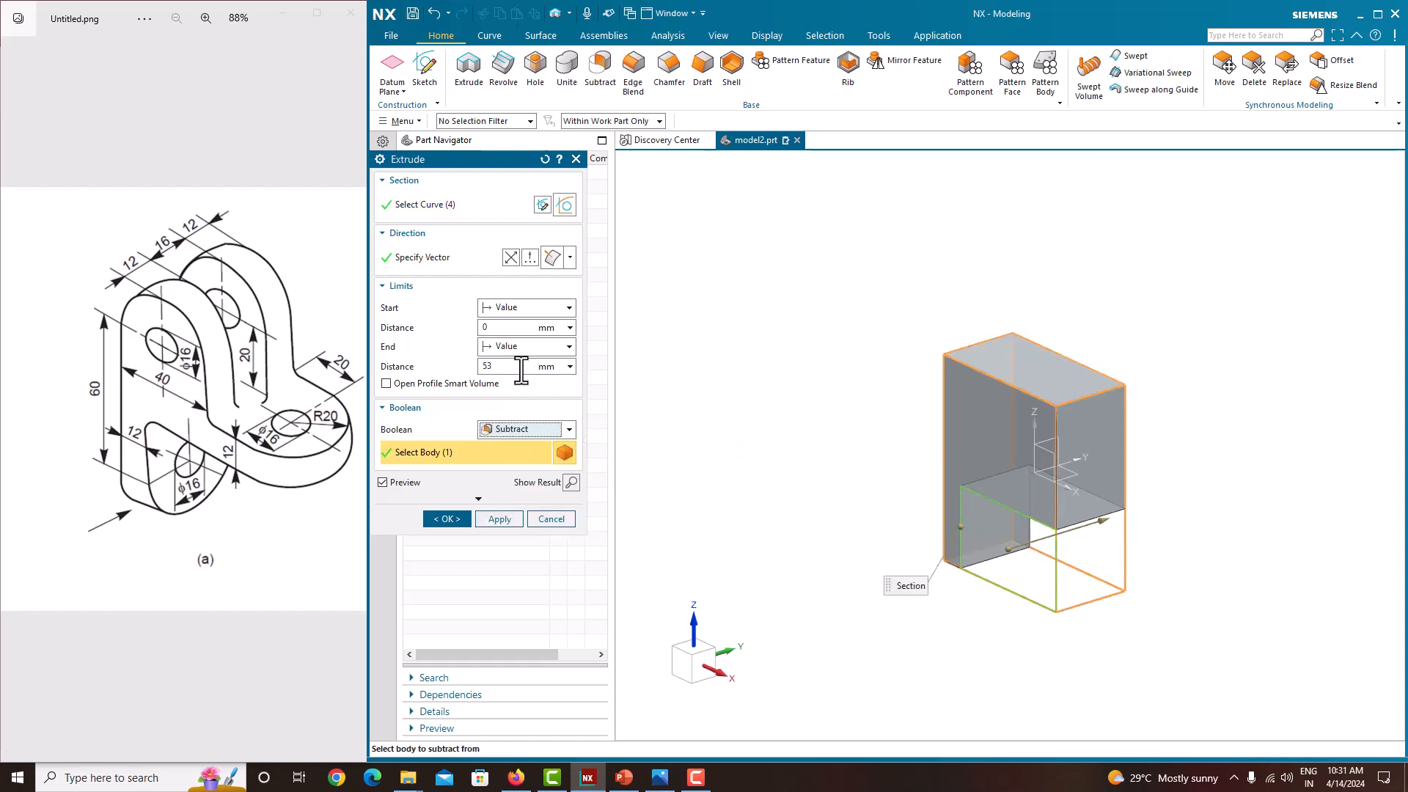
left_click(522, 346)
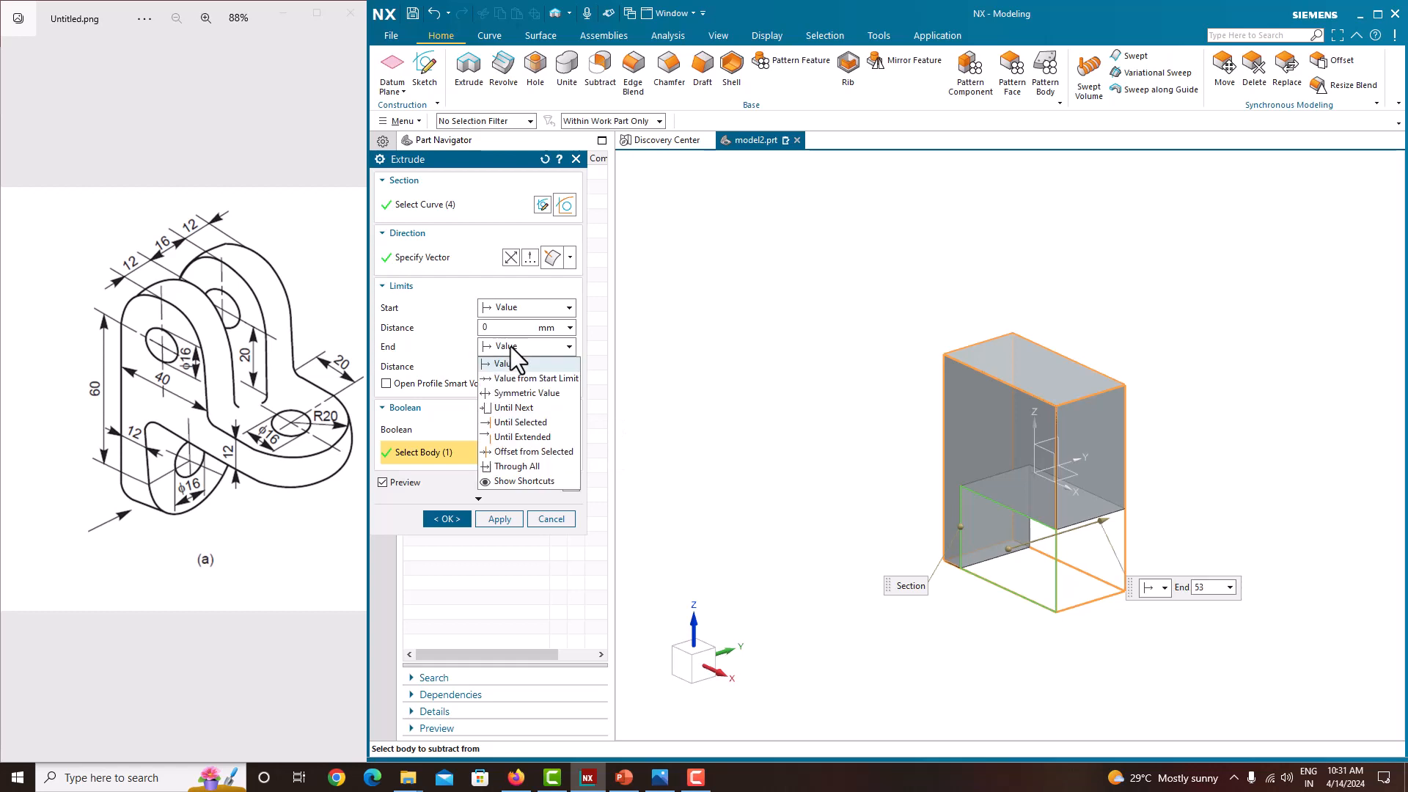
left_click(522, 387)
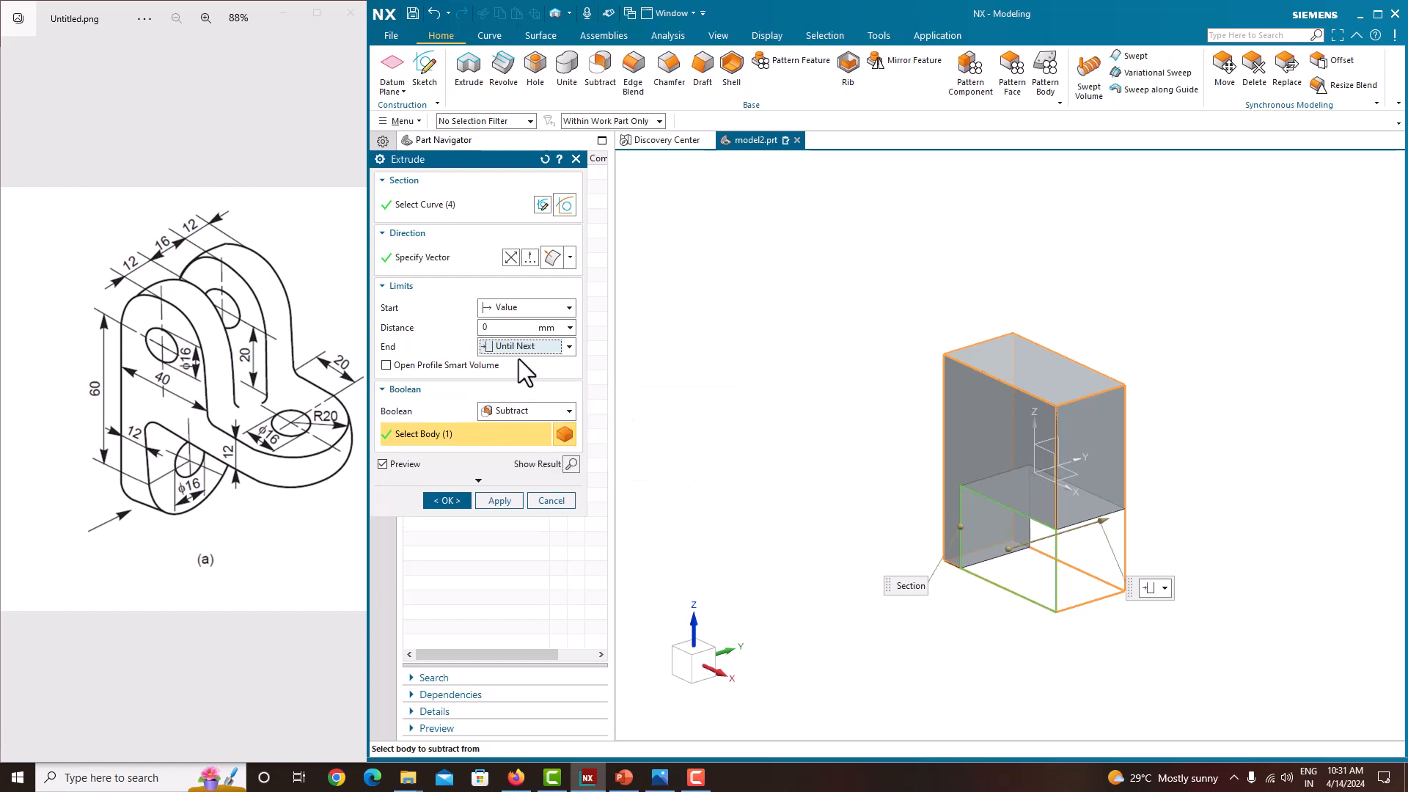
left_click(456, 502)
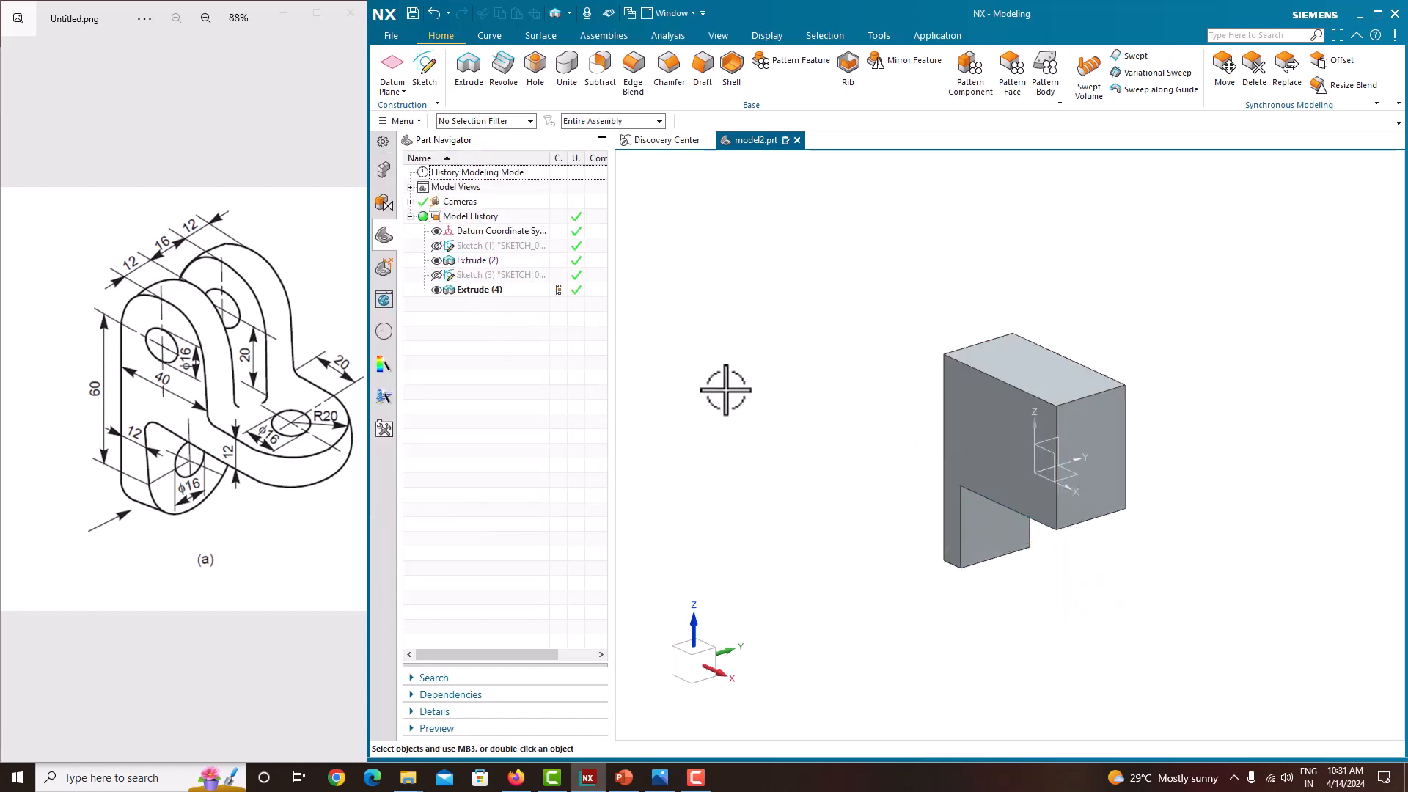
Create a sketch on the block's -Y face with its origin at the midpoint of the face's -X vertical edge
middle_click_drag(726, 390, 770, 409)
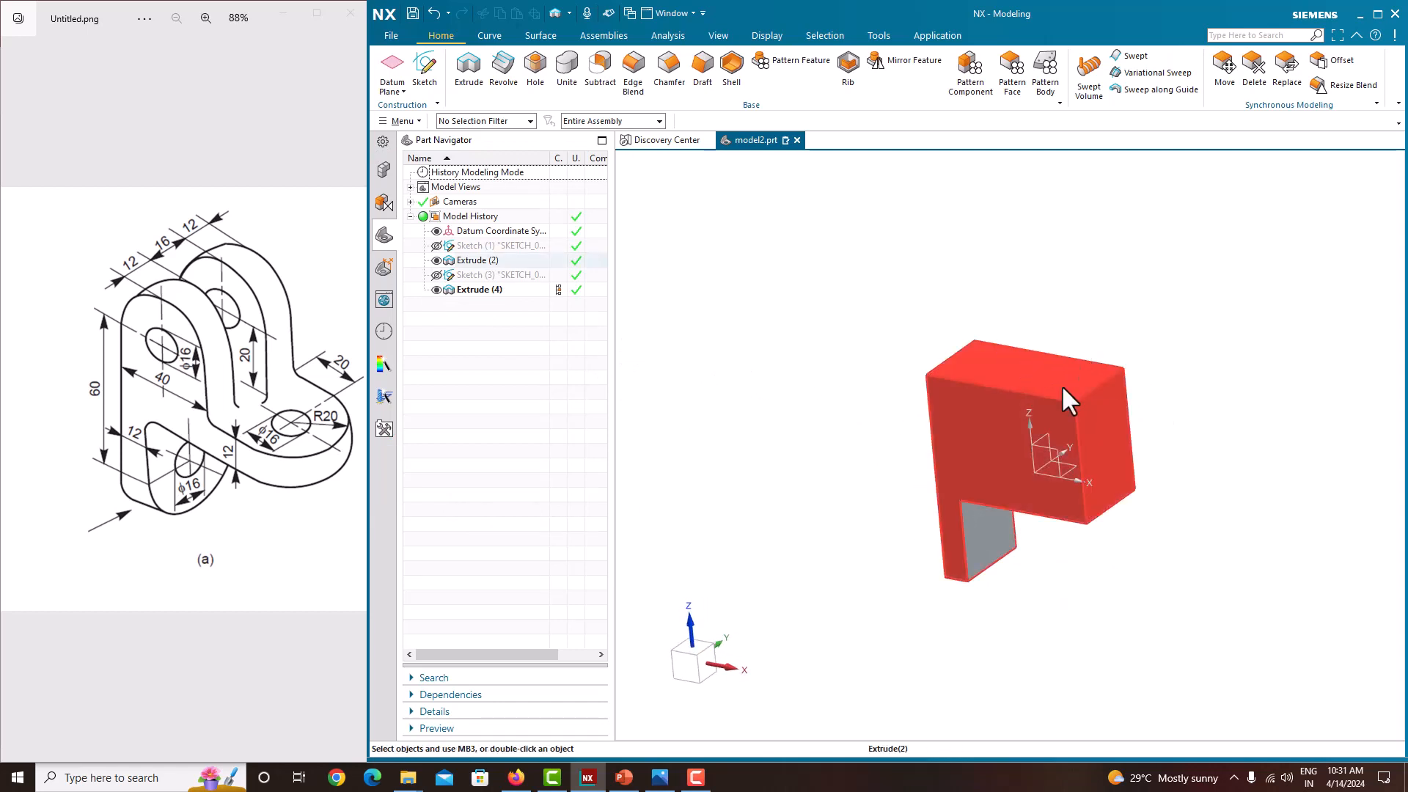
left_click(429, 72)
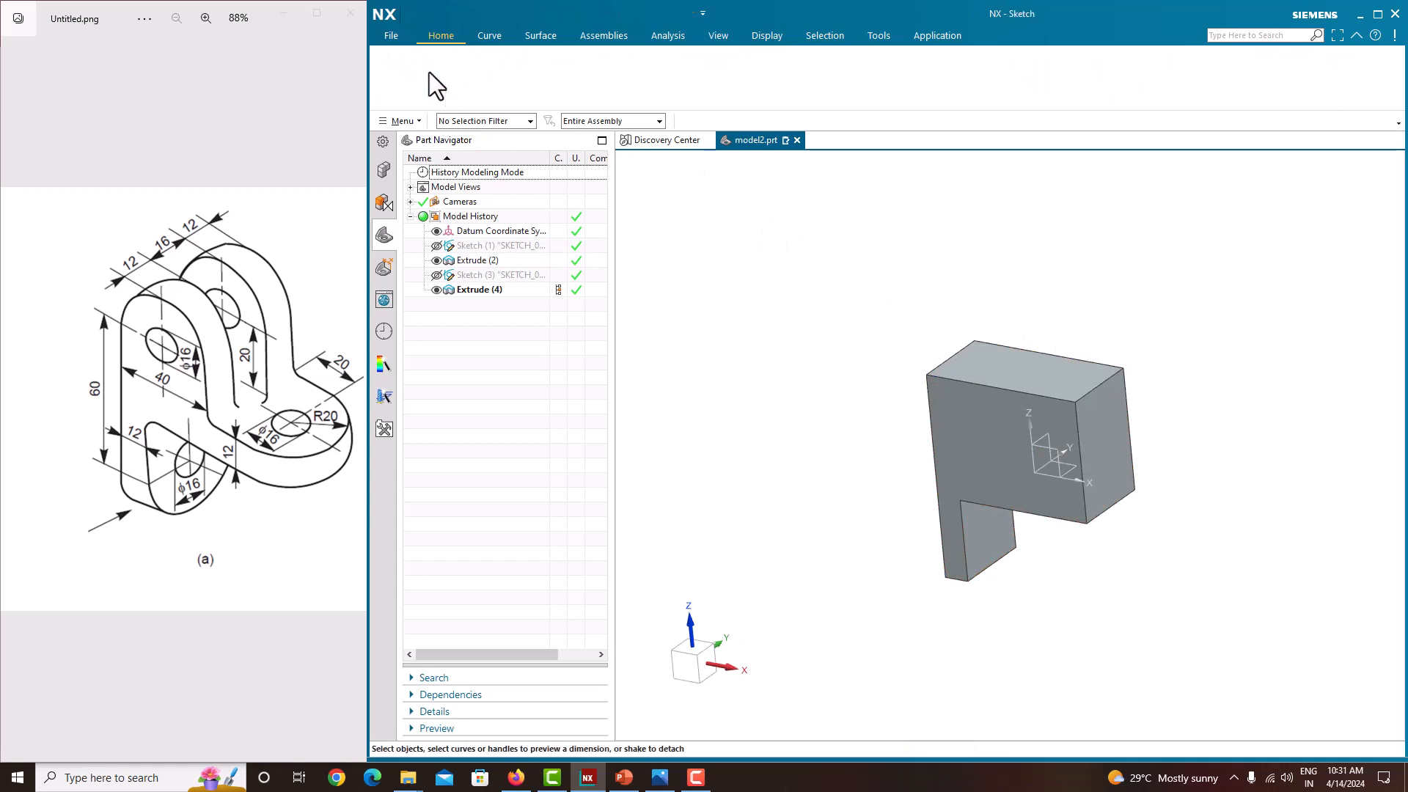
left_click(1056, 413)
mouse_move(1073, 406)
left_mouse_down()
mouse_move(939, 437)
mouse_move(976, 448)
mouse_move(969, 473)
mouse_move(941, 473)
left_mouse_up()
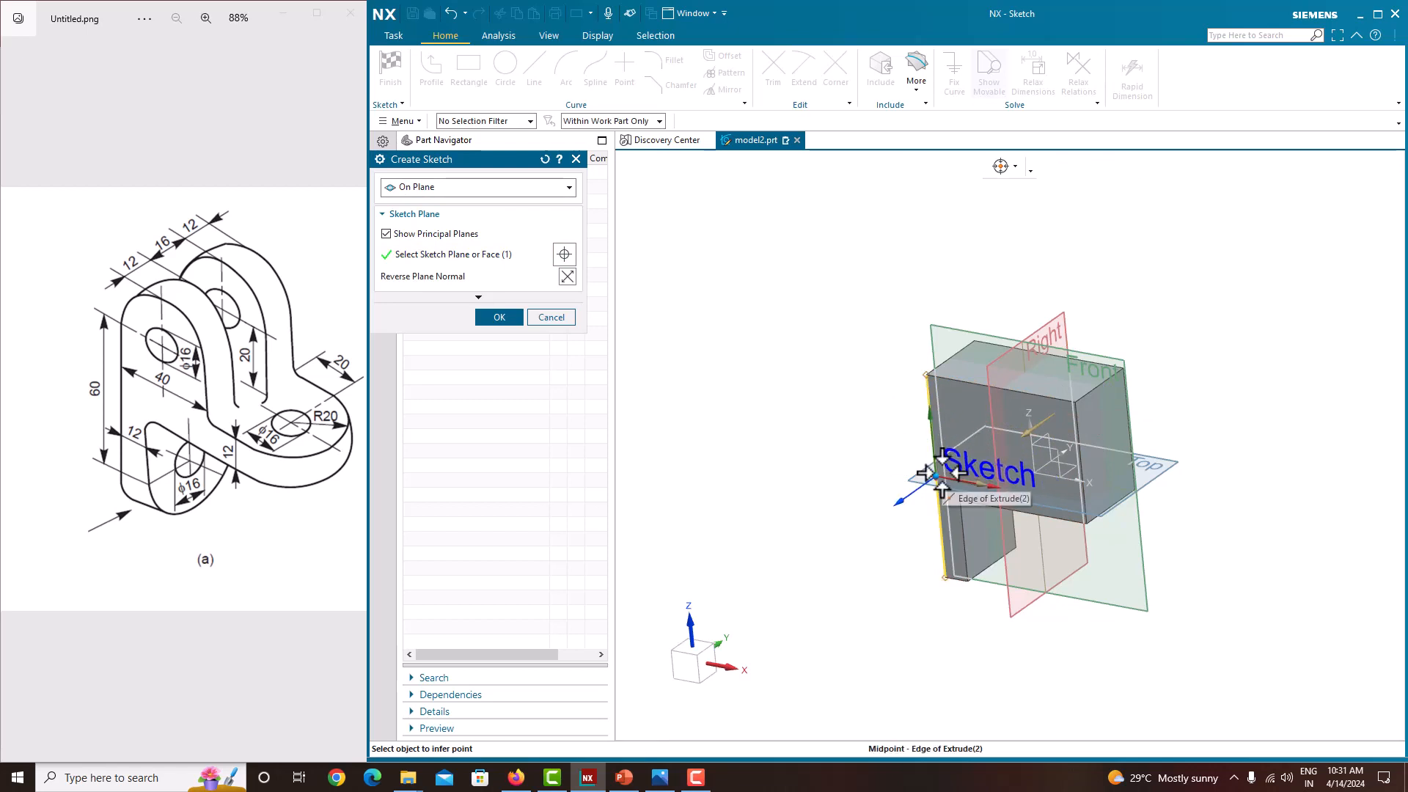
left_click(487, 318)
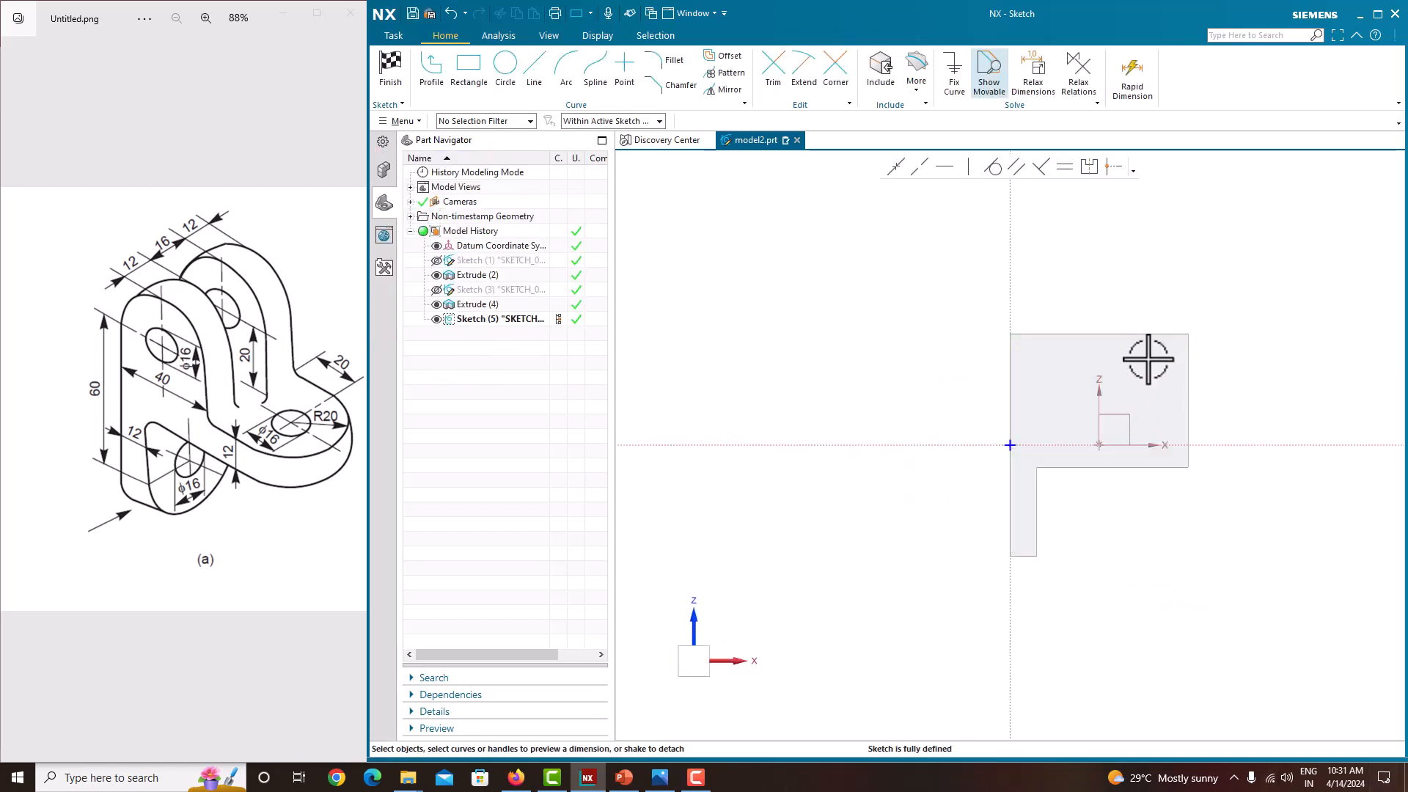
Draw a rectangle over the upper +X corner of the face, from a point on its top edge to its +X edge
left_click(468, 70)
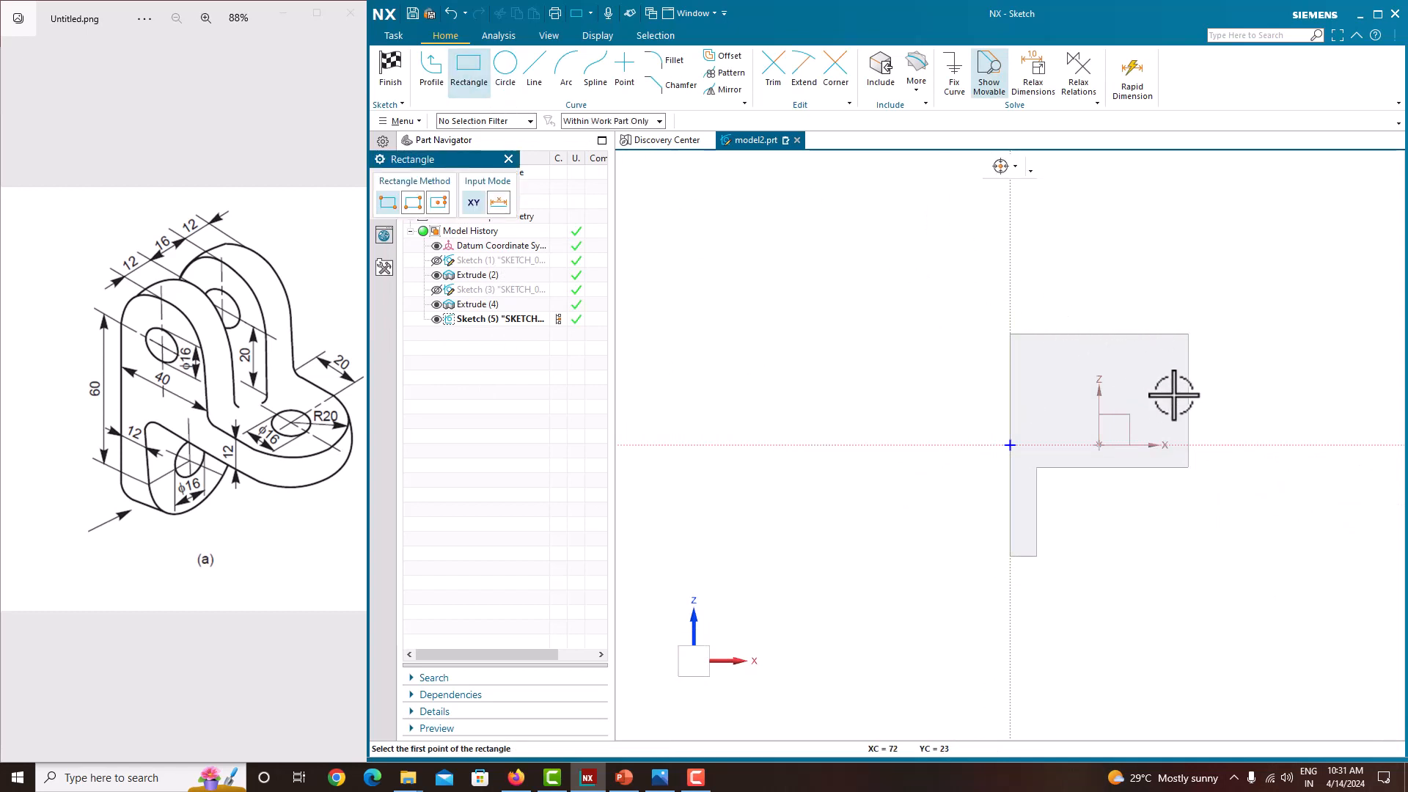
left_click(1111, 334)
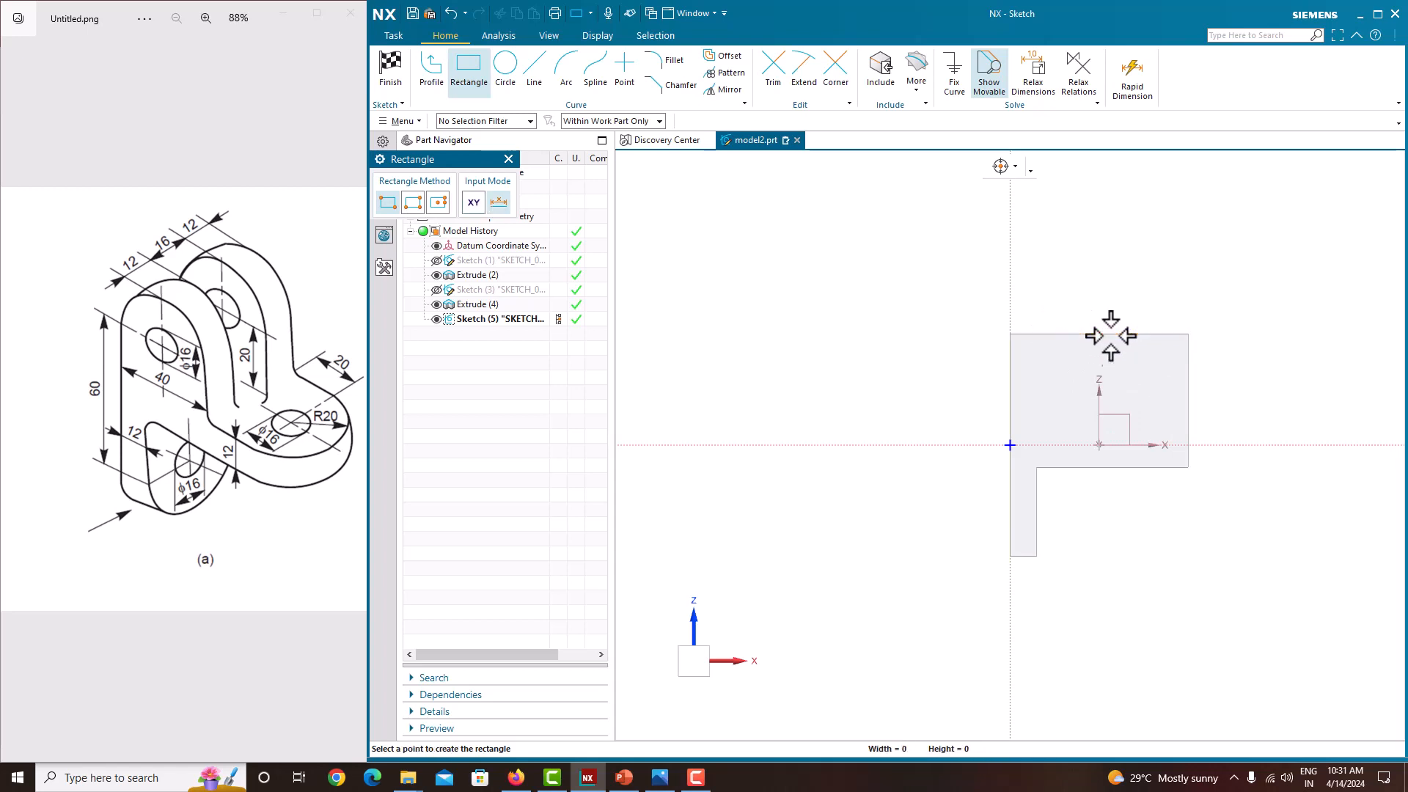
left_click(1189, 423)
key("Escape")
scroll(1146, 442, "up", 2)
scroll(1147, 442, "up", 1)
scroll(1015, 452, "down", 4)
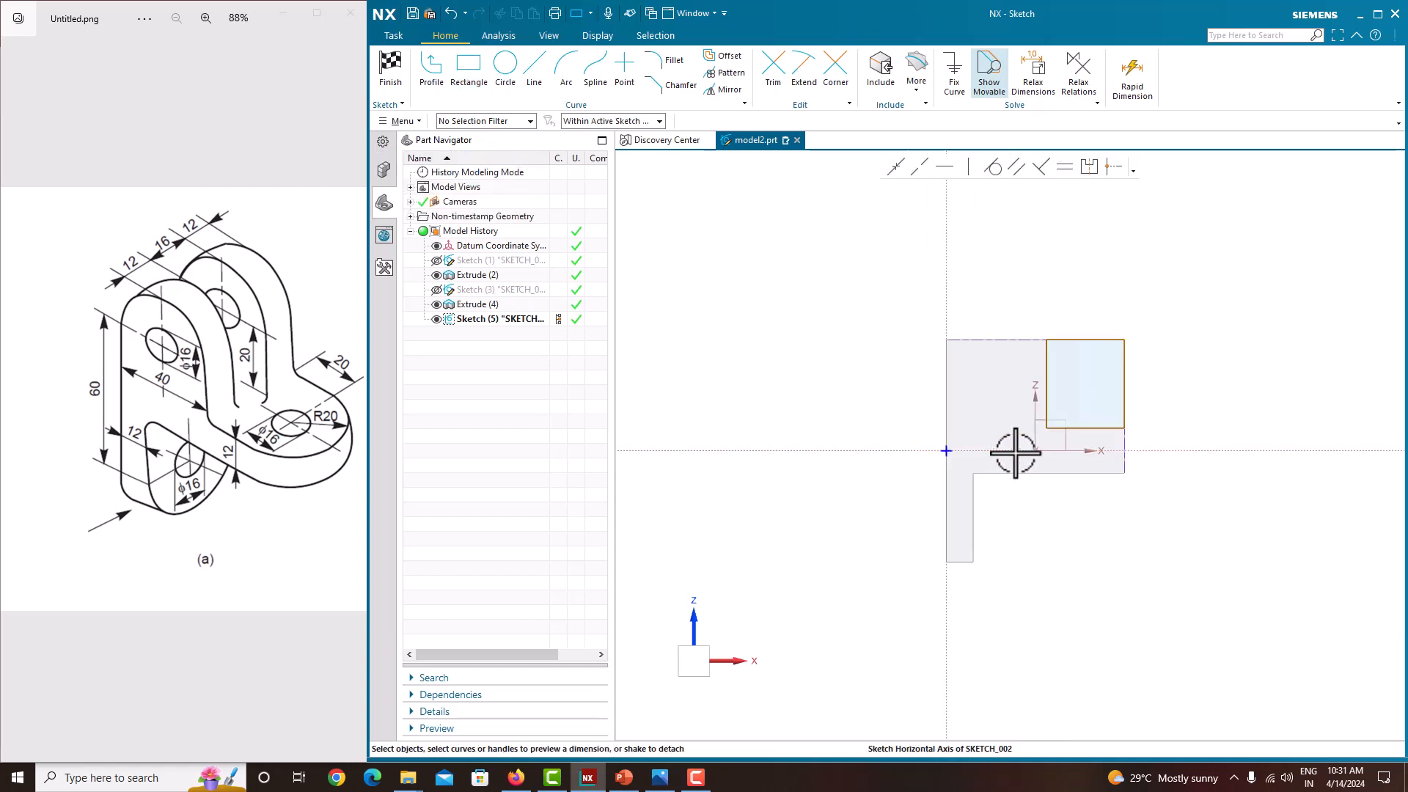
scroll(1132, 387, "up", 4)
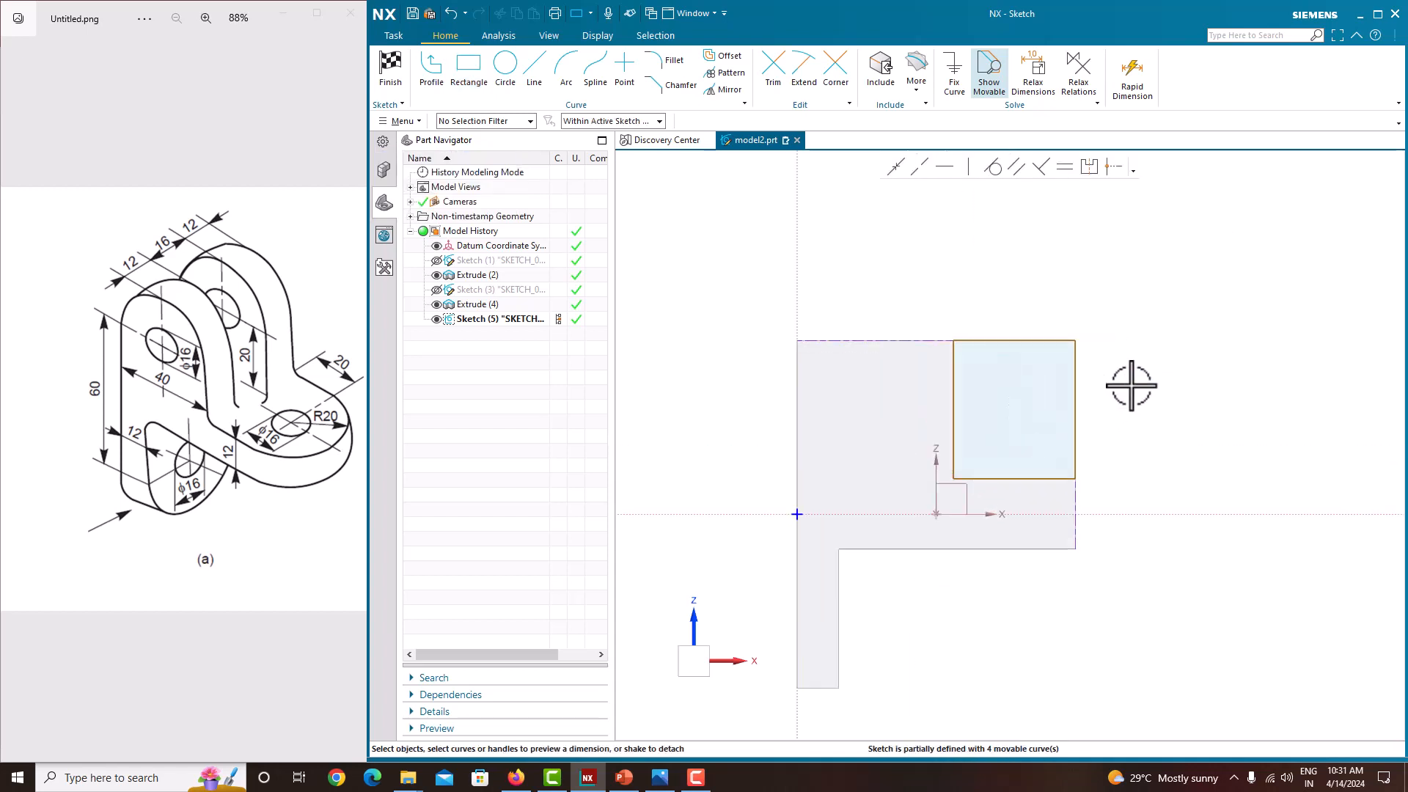
Dimension the width of the upper-corner rectangle at 40 mm
left_click(994, 311)
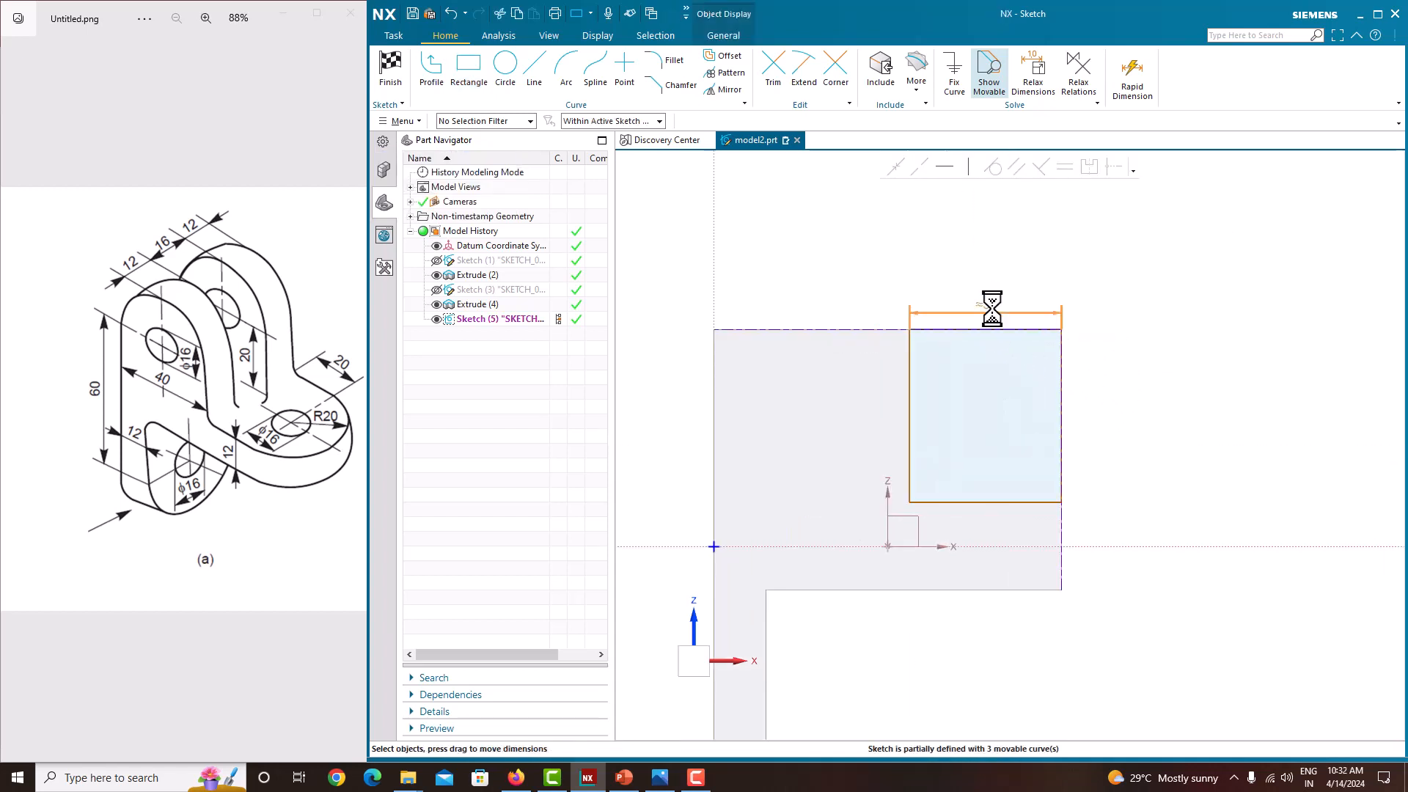
double_click(992, 312)
type("40")
key("Return")
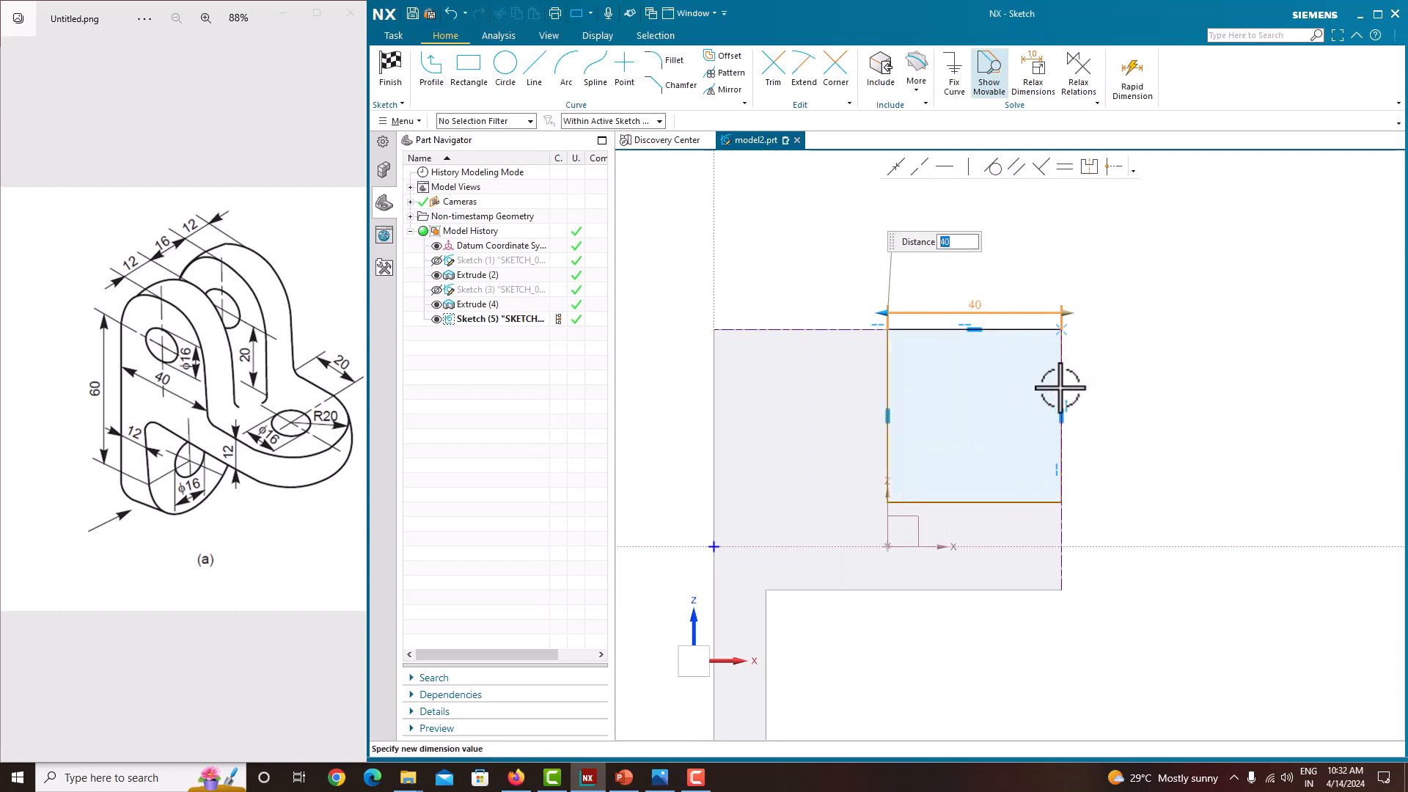
left_click(1115, 399)
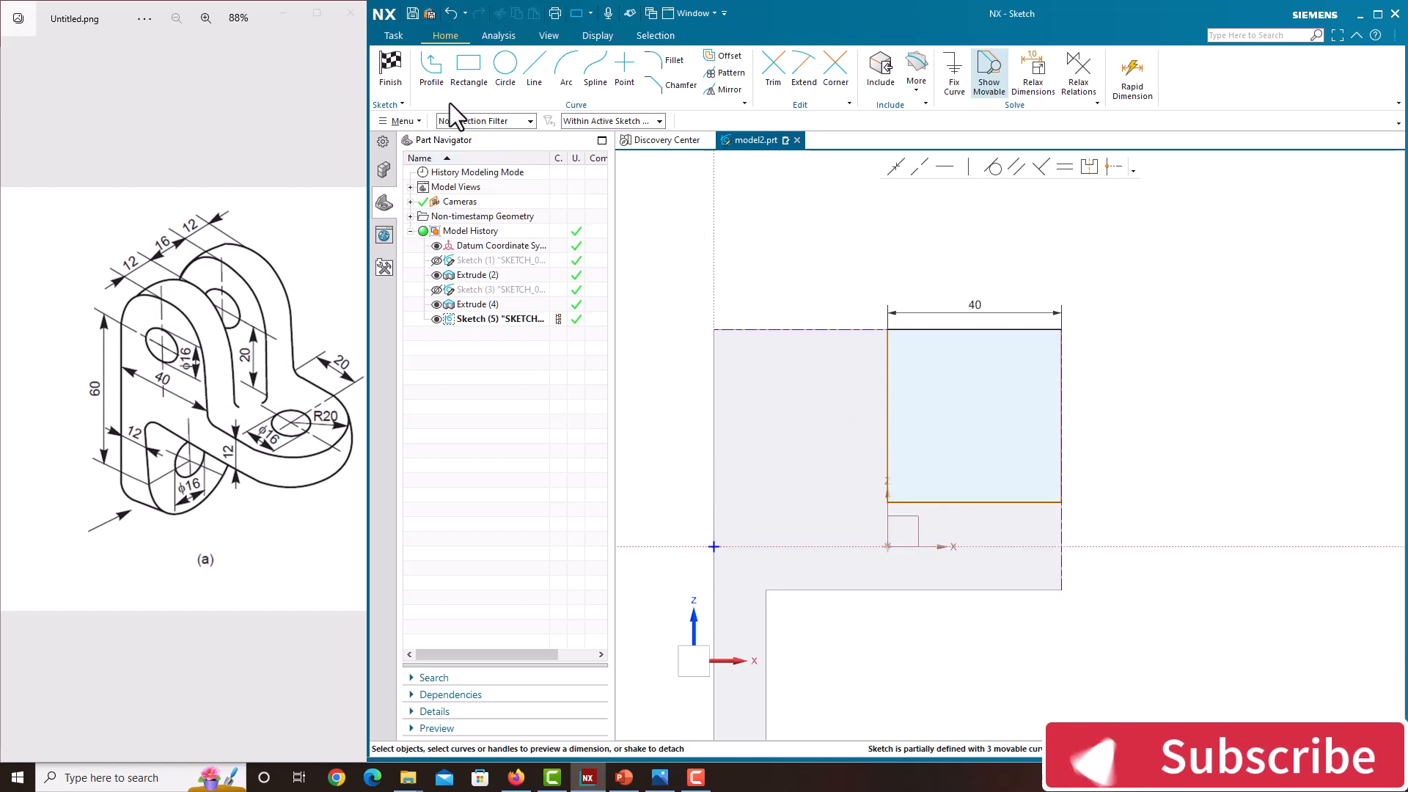
With selection scope Within Work Part Only, set the rectangle's lower edge 12 mm above the block's stepped underside and finish the sketch
left_click(1017, 502)
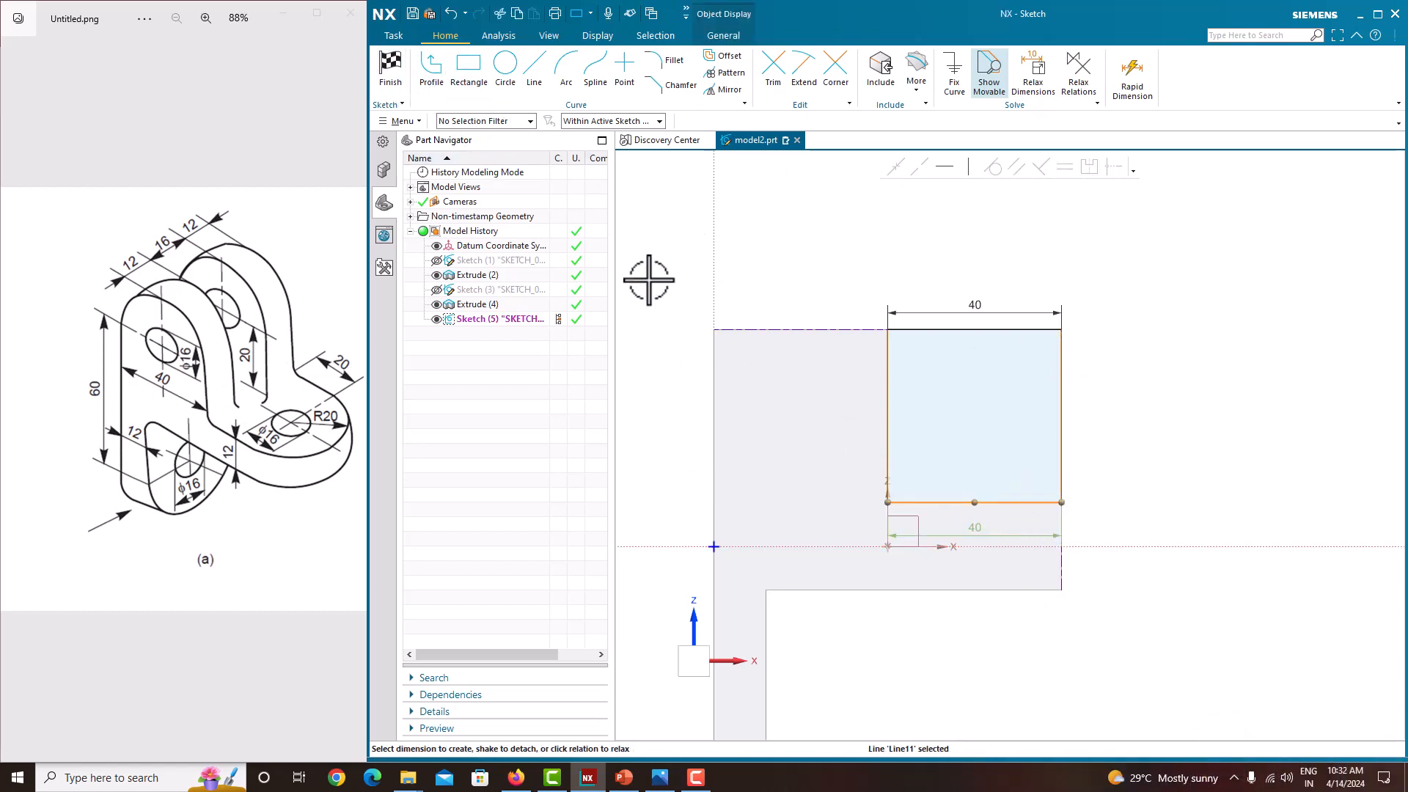
left_click(579, 125)
left_click(592, 154)
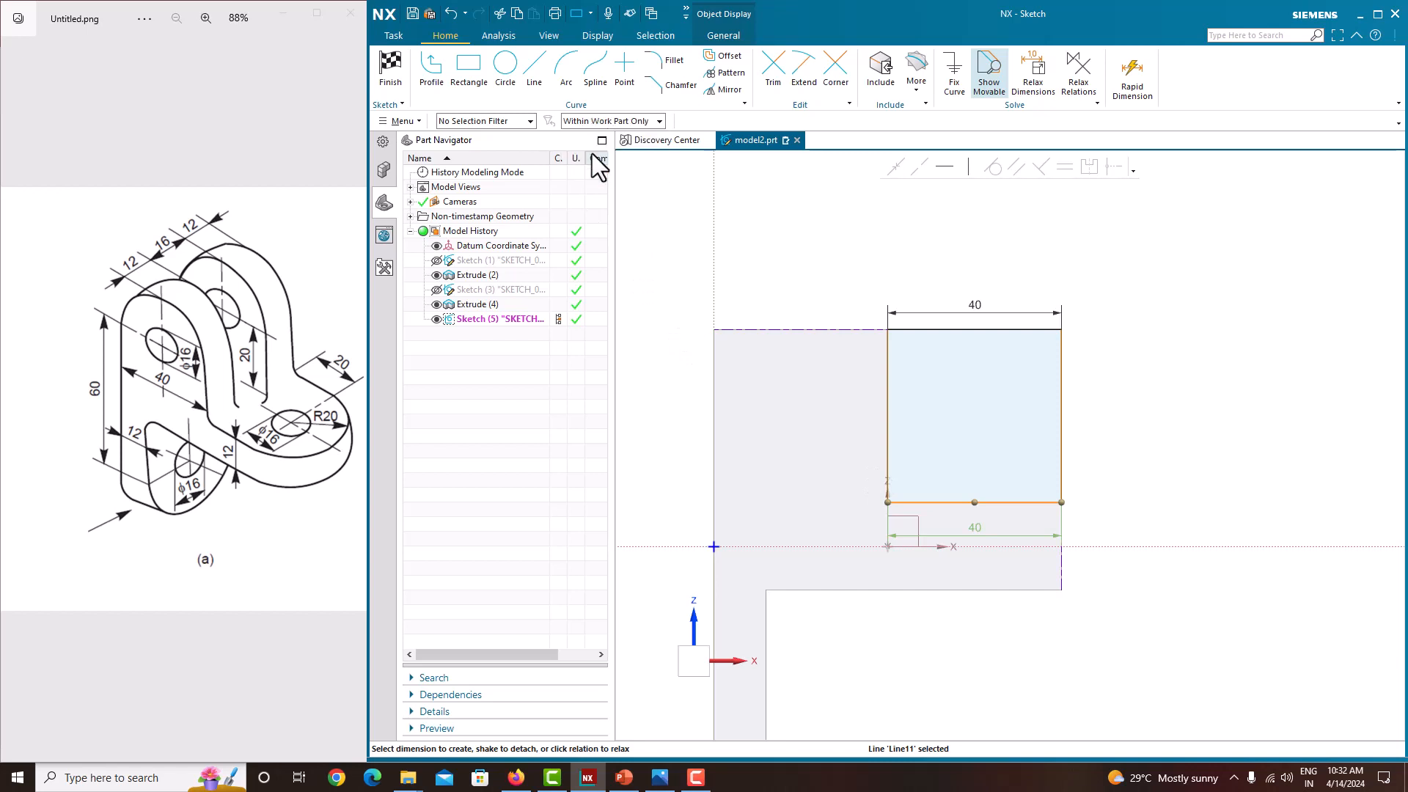
left_click(987, 591)
left_click(992, 550)
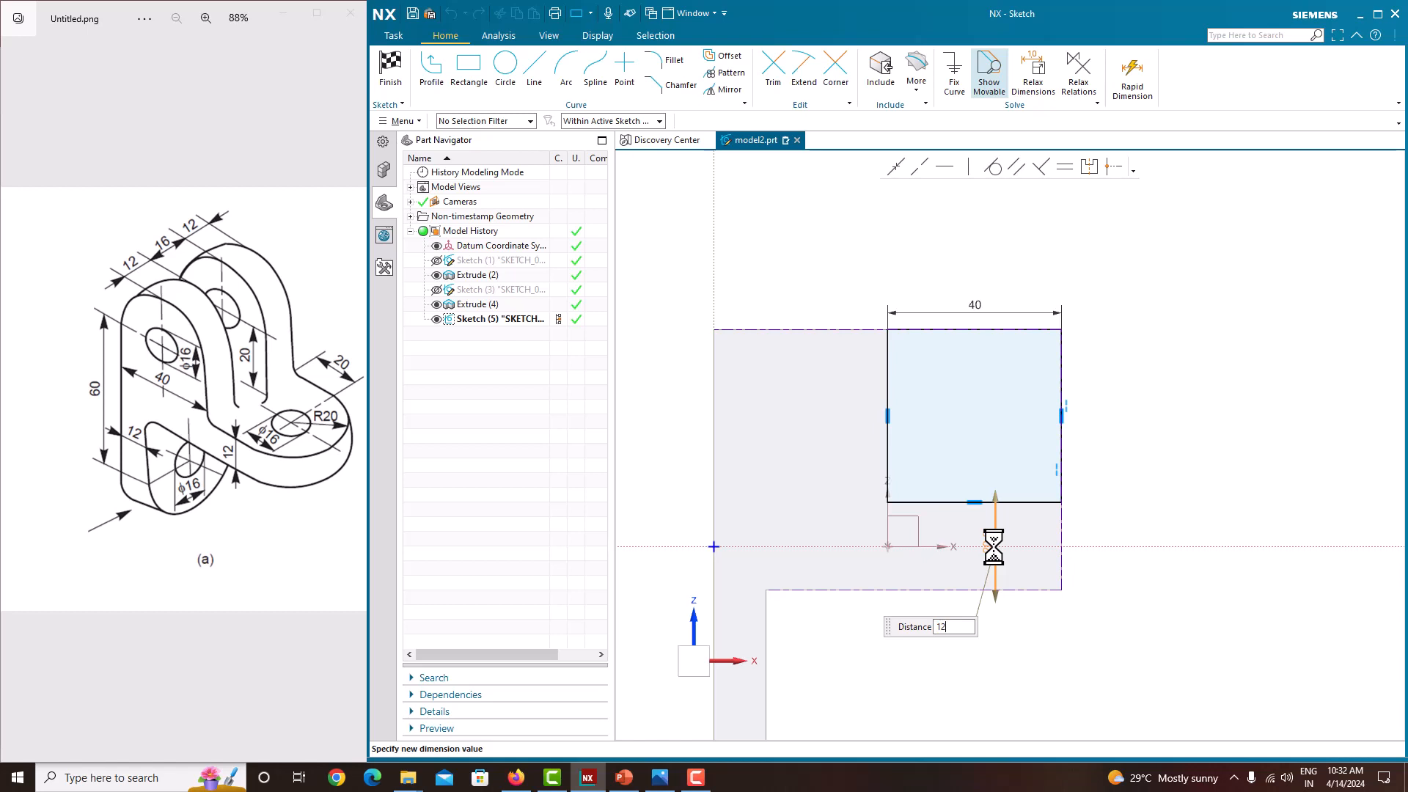
key("Return")
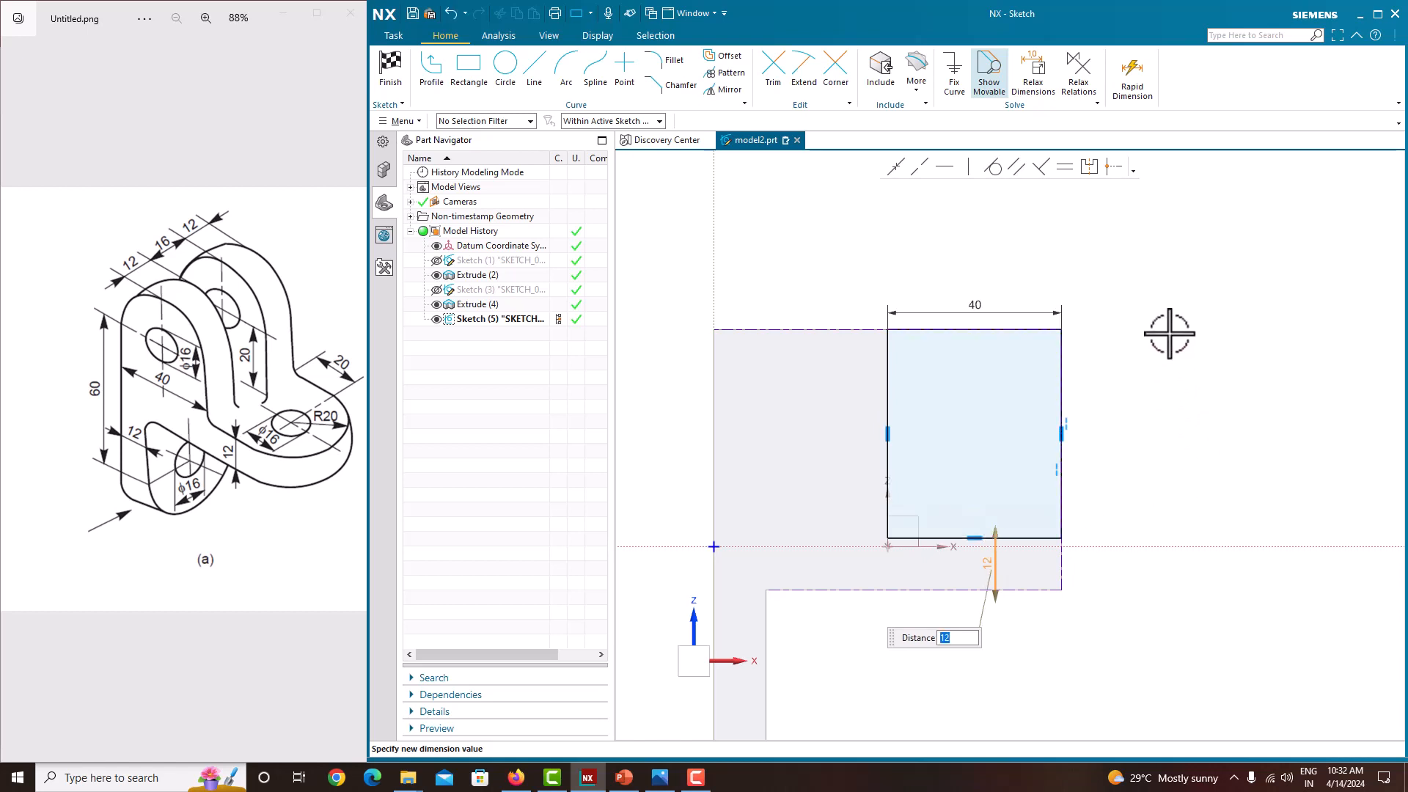
middle_click(1170, 334)
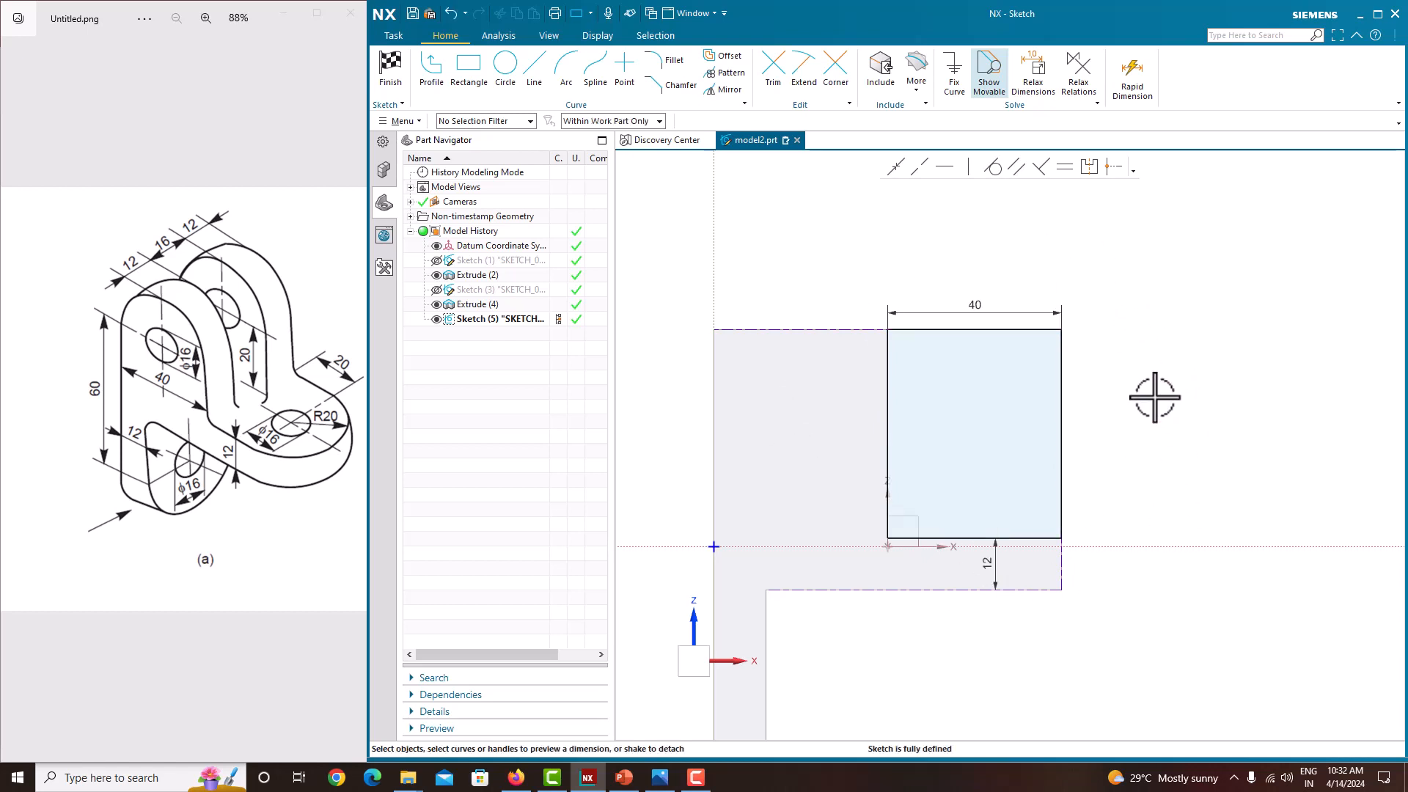
right_click(1147, 357)
left_click(1162, 363)
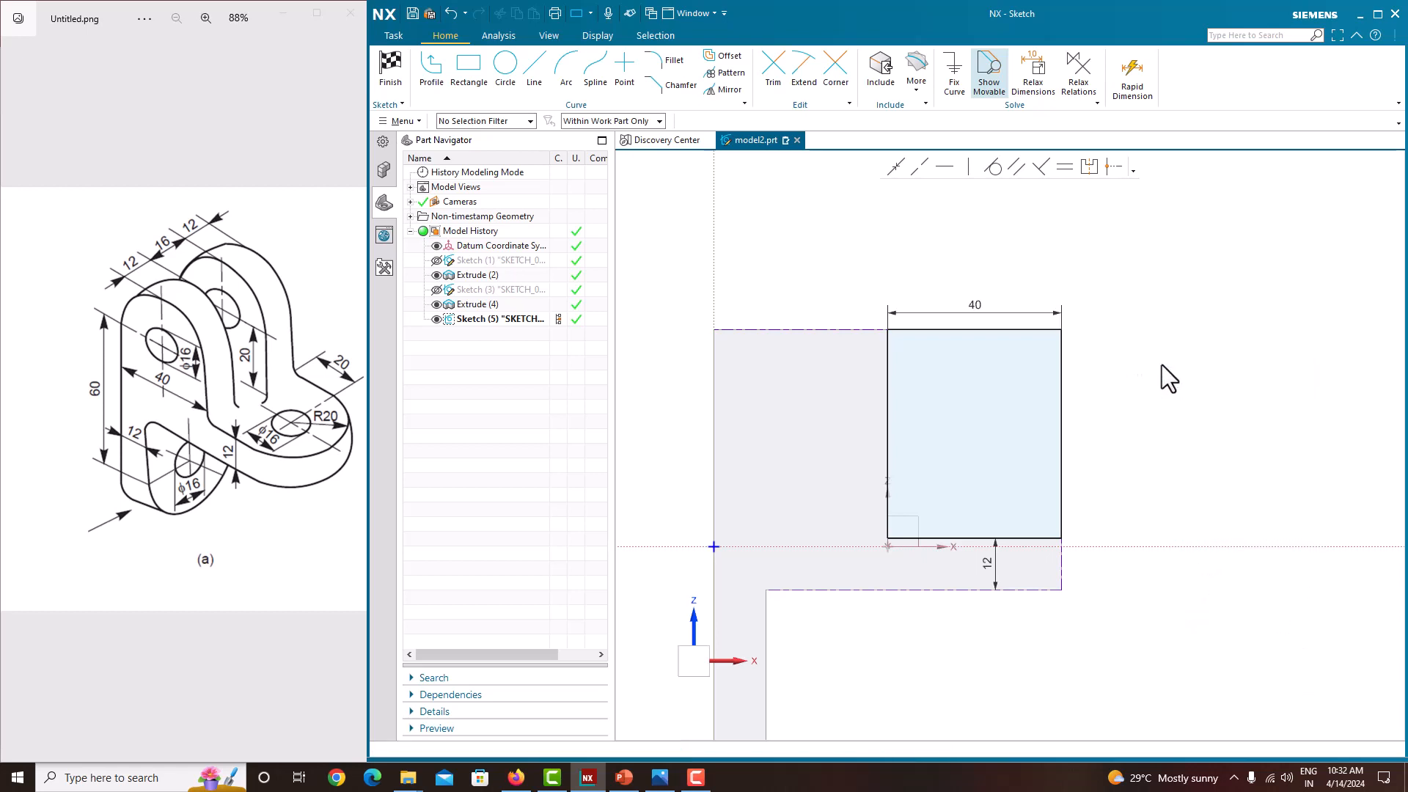
Extrude the rectangle through the block as a Subtract with the end limit Until Next, cutting away the upper +X corner
left_click(478, 78)
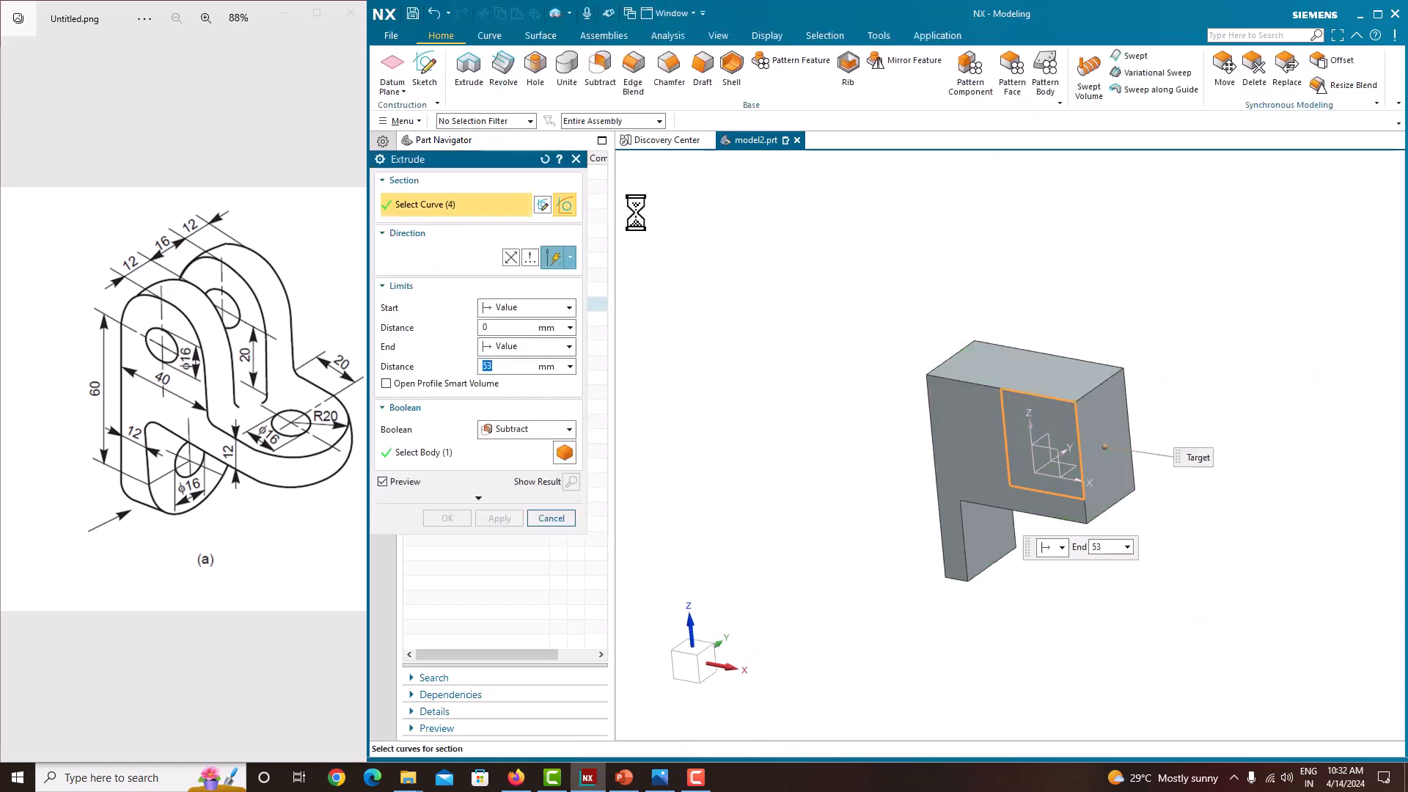
left_click_drag(994, 483, 1140, 390)
left_click(523, 429)
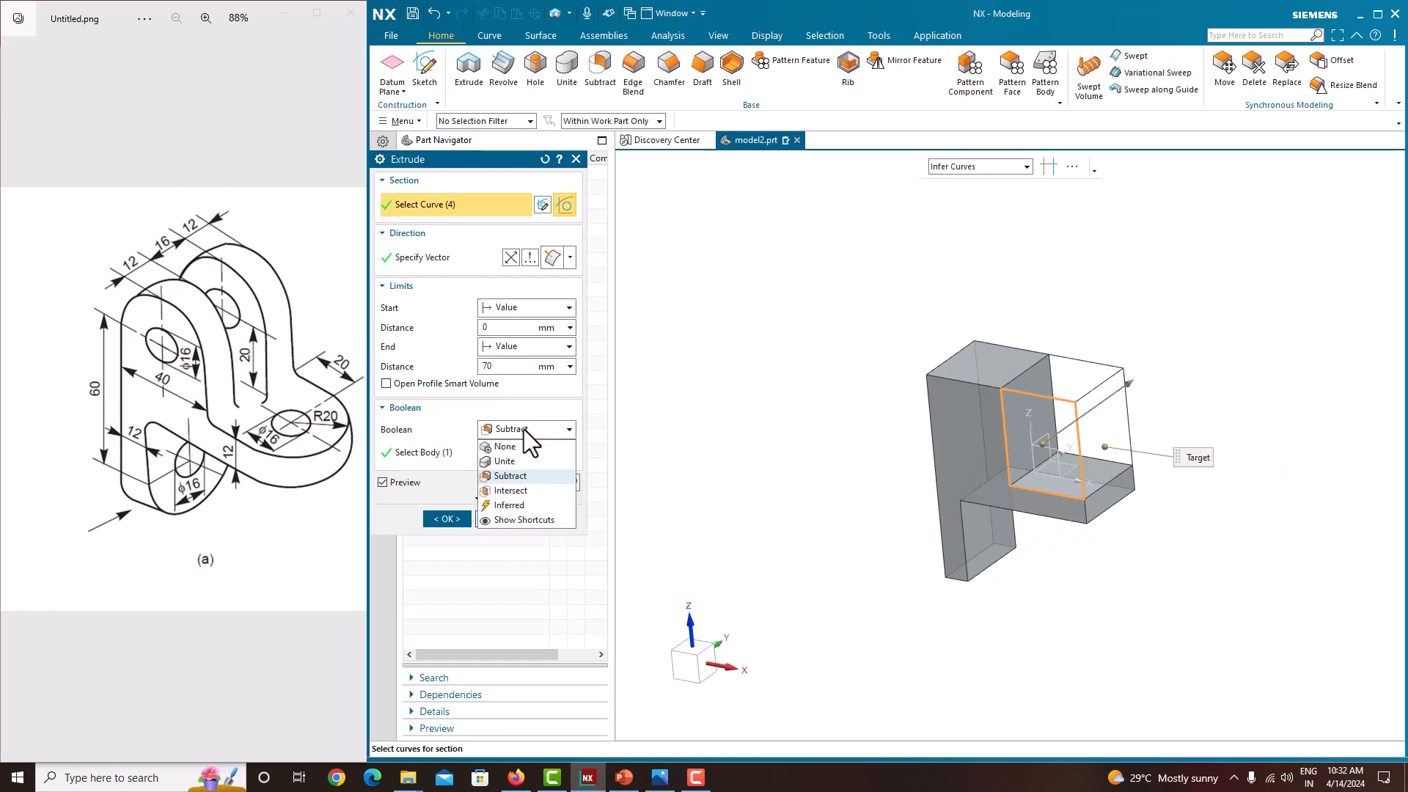
left_click(521, 469)
left_click(520, 346)
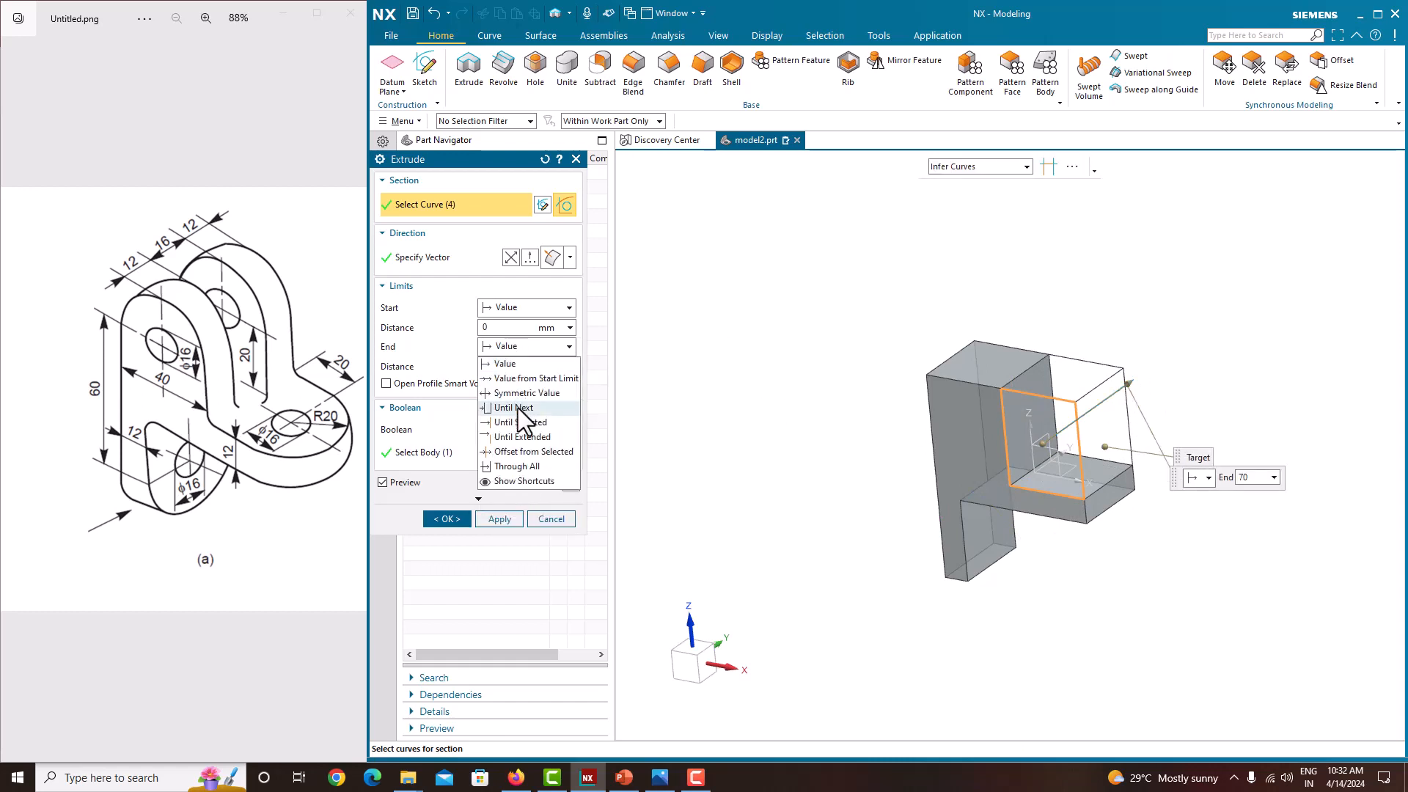
left_click(518, 401)
left_click(449, 500)
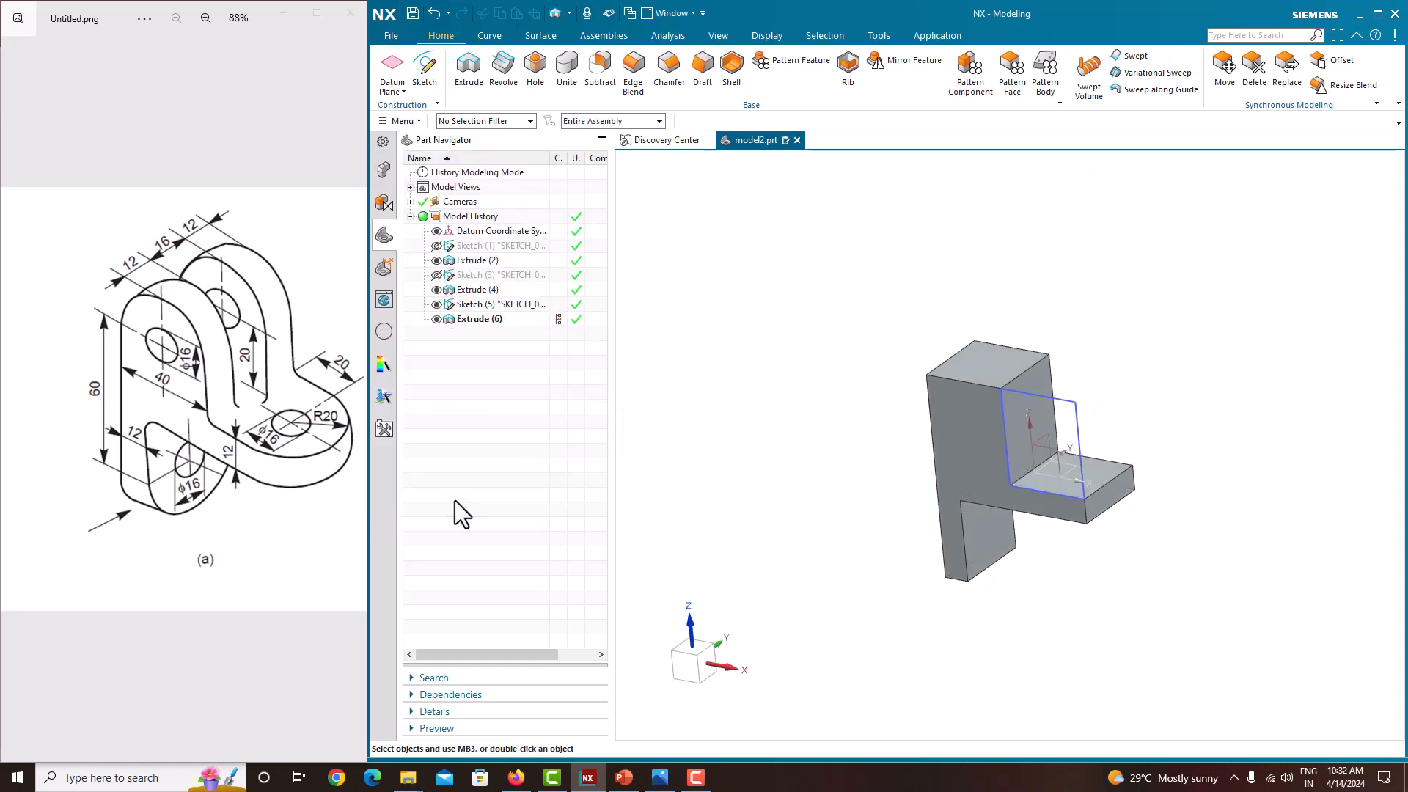
Create a sketch on the upright's +X face above the ledge, with its origin at the face's lower -Y corner
mouse_move(756, 398)
middle_mouse_down()
mouse_move(716, 393)
mouse_move(741, 412)
middle_mouse_up()
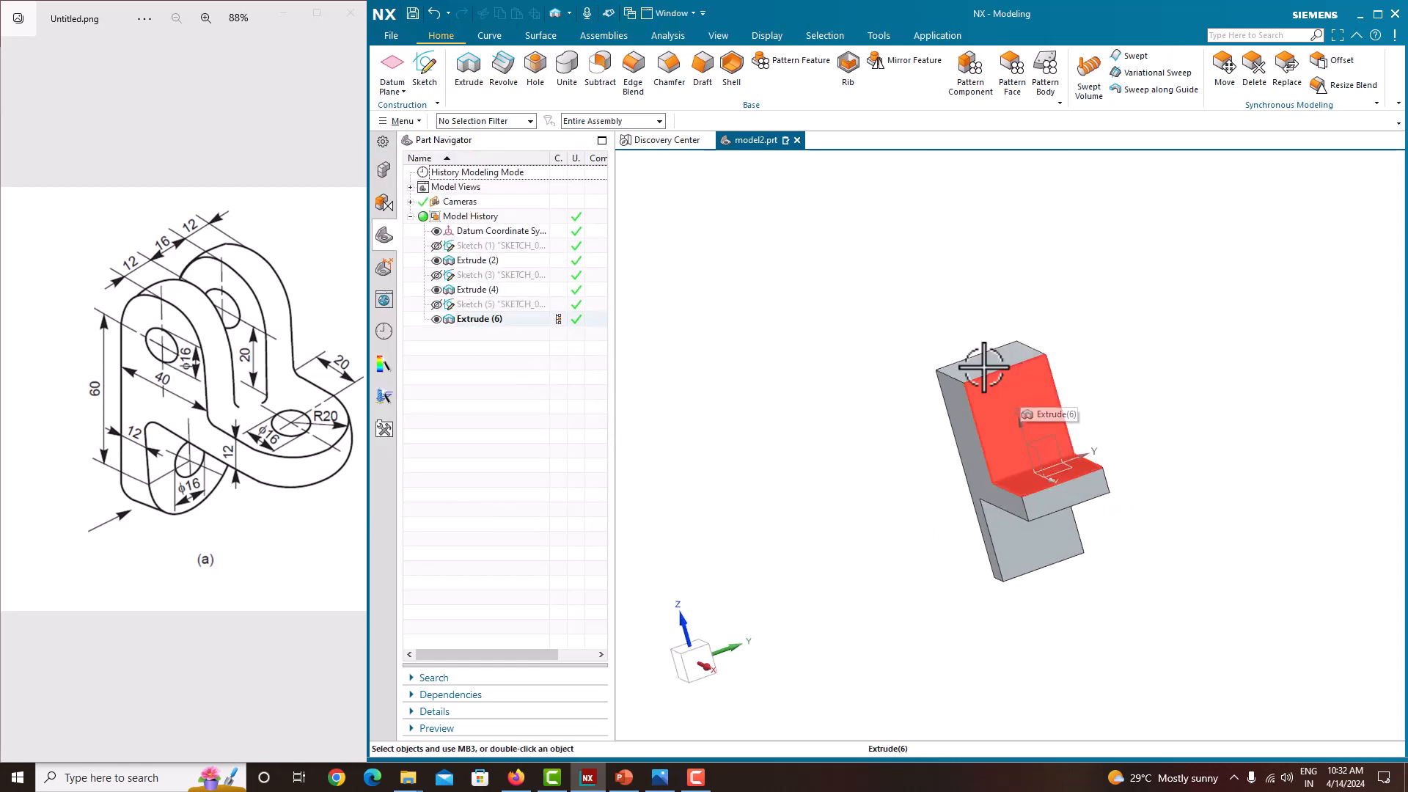
left_click(438, 80)
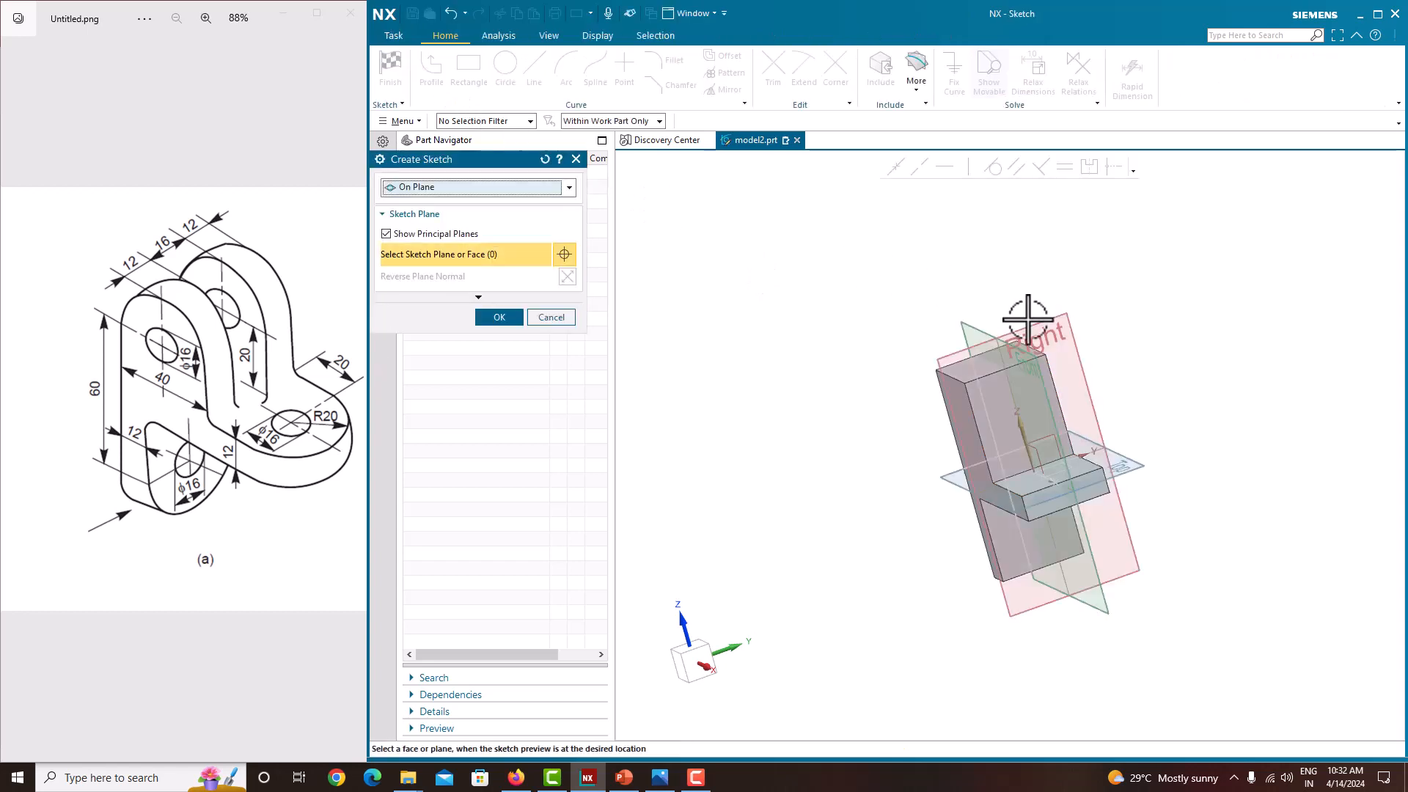
left_click(1038, 379)
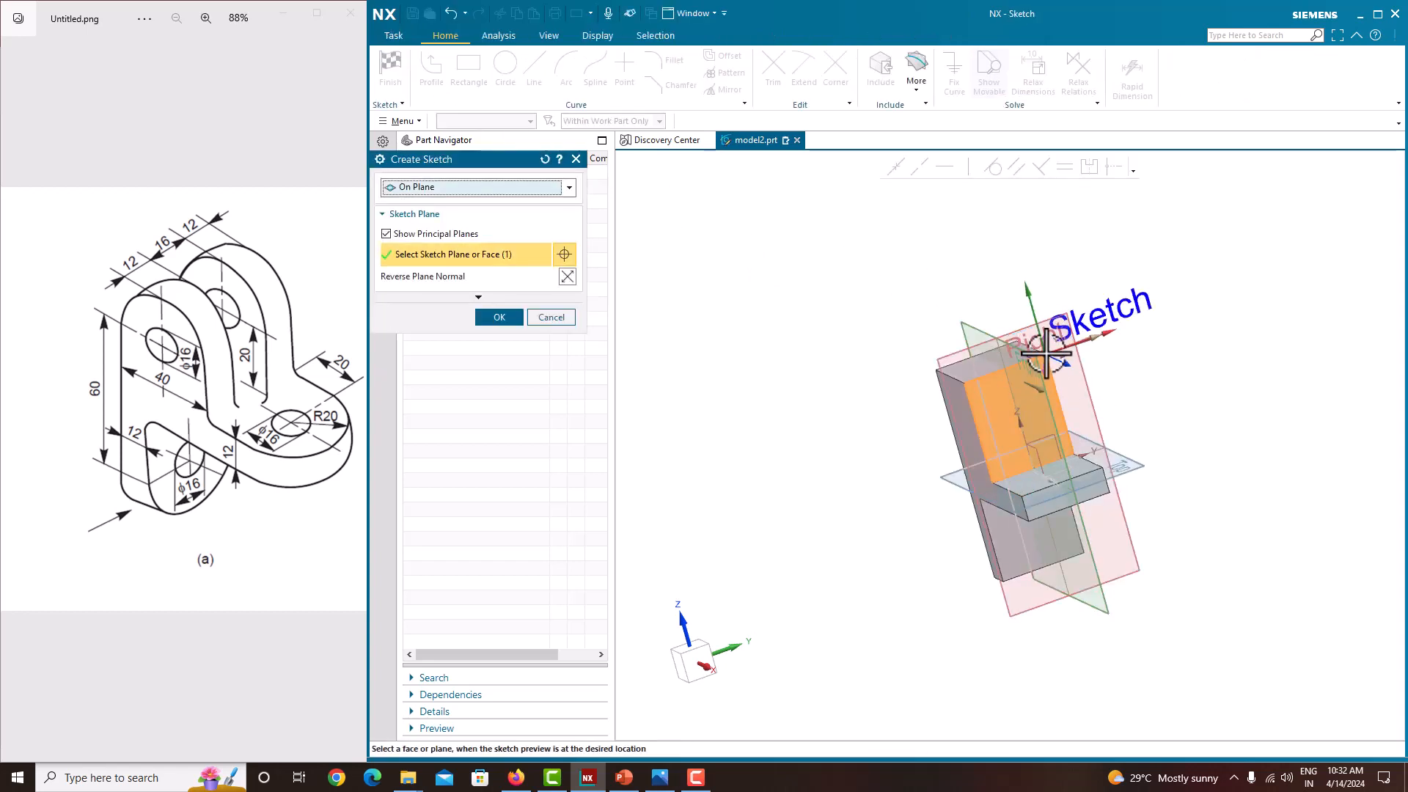
left_click(1046, 353)
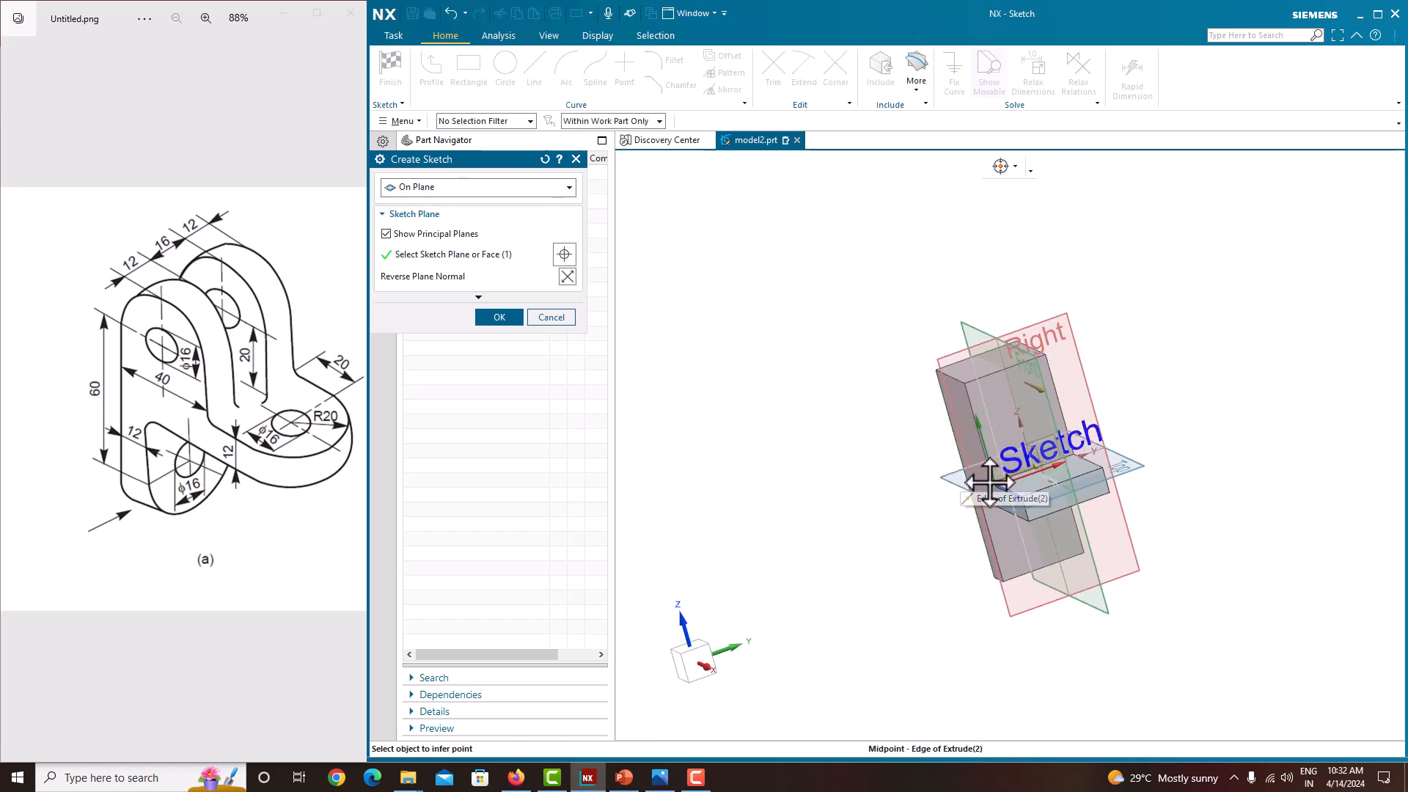
left_click(963, 474)
left_click(503, 315)
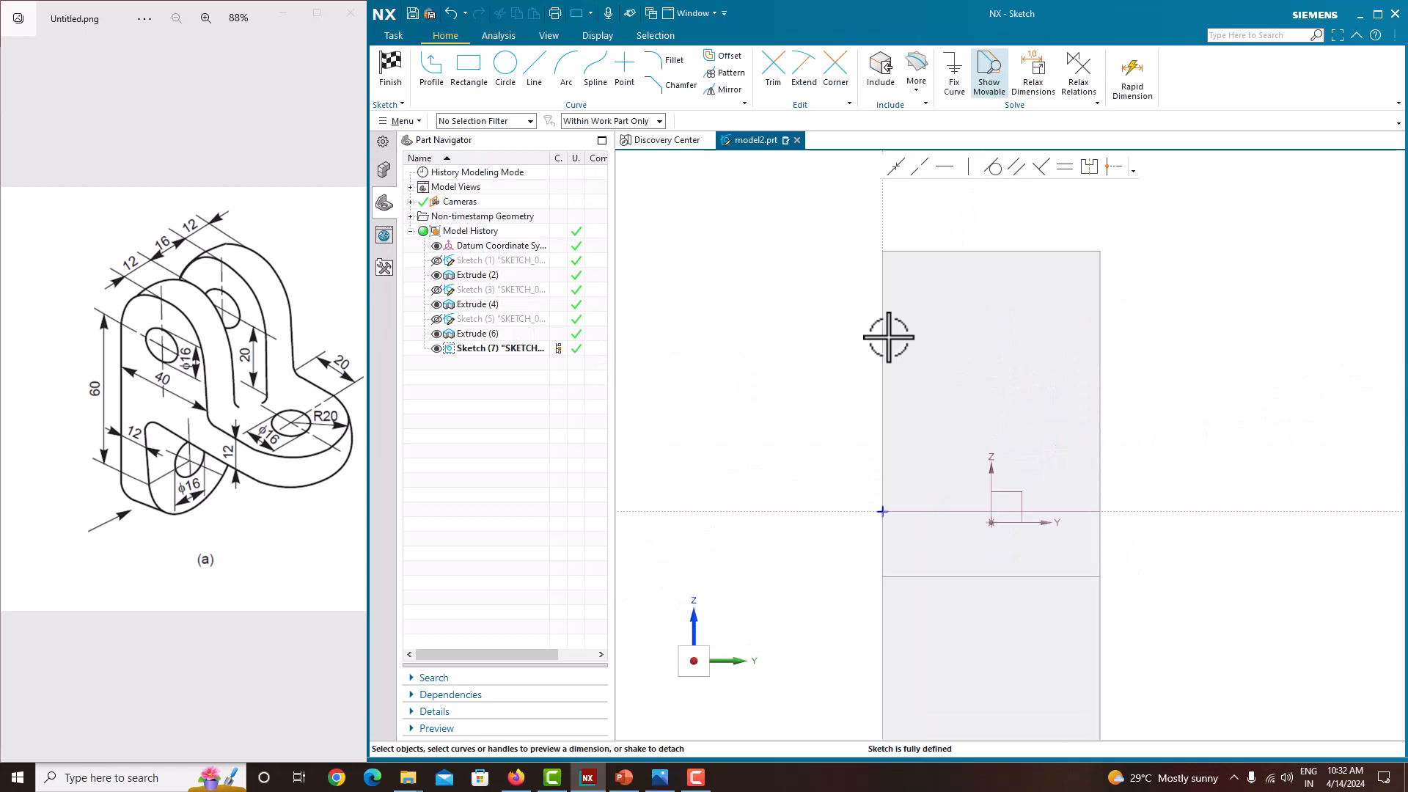
Draw a narrow slot rectangle near the middle of the upright's face, from its top edge down to the sketch's horizontal axis
left_click(470, 73)
left_click(959, 252)
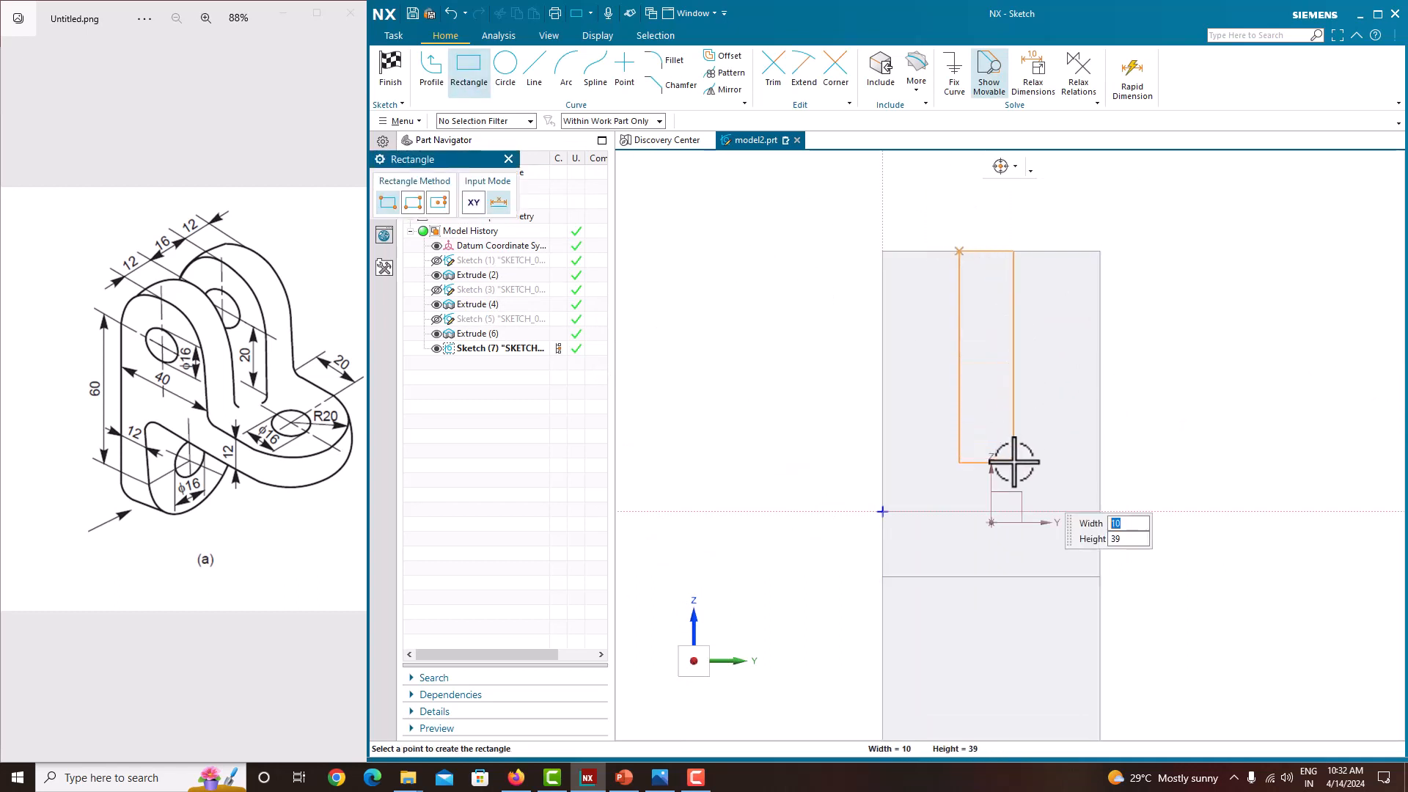
left_click(1026, 512)
key("Escape")
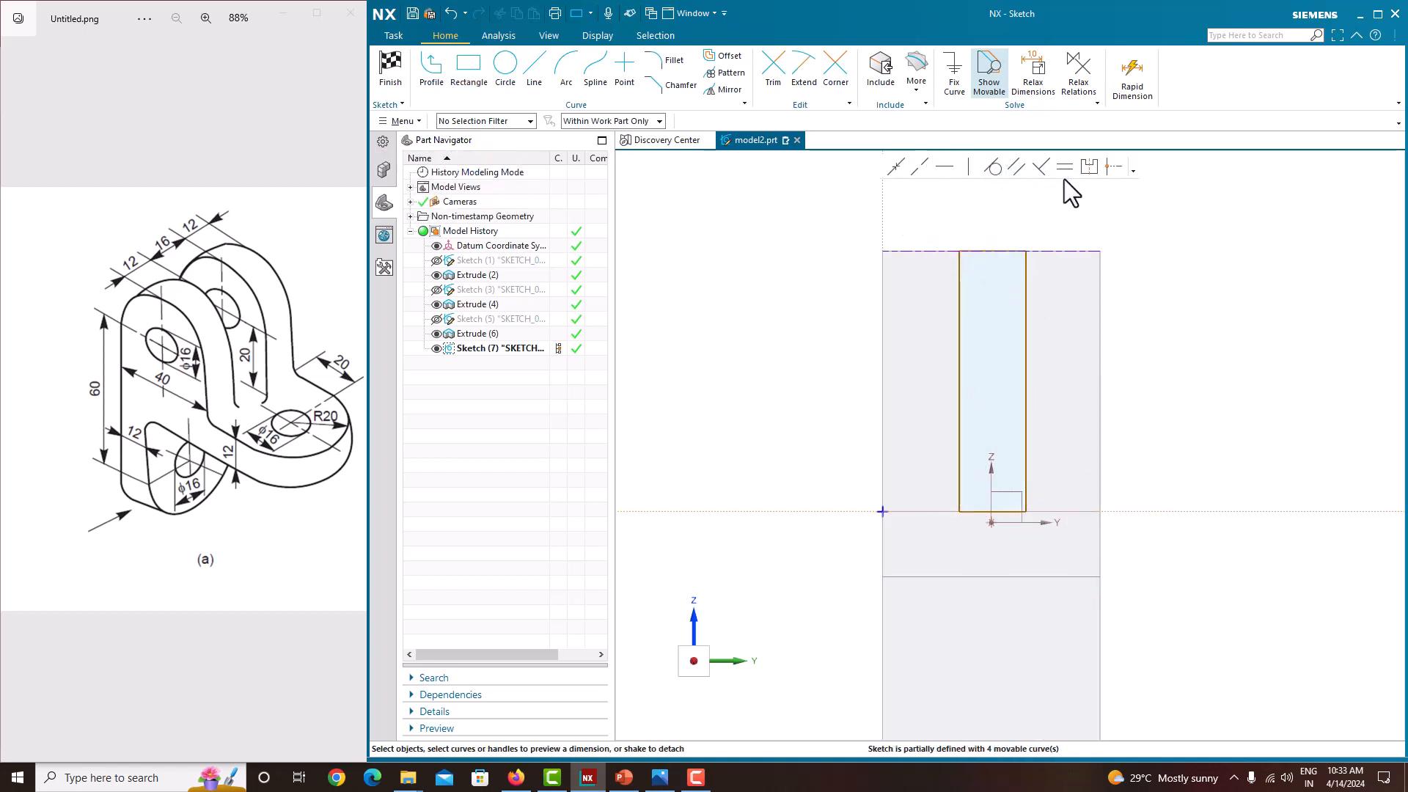
left_click(547, 79)
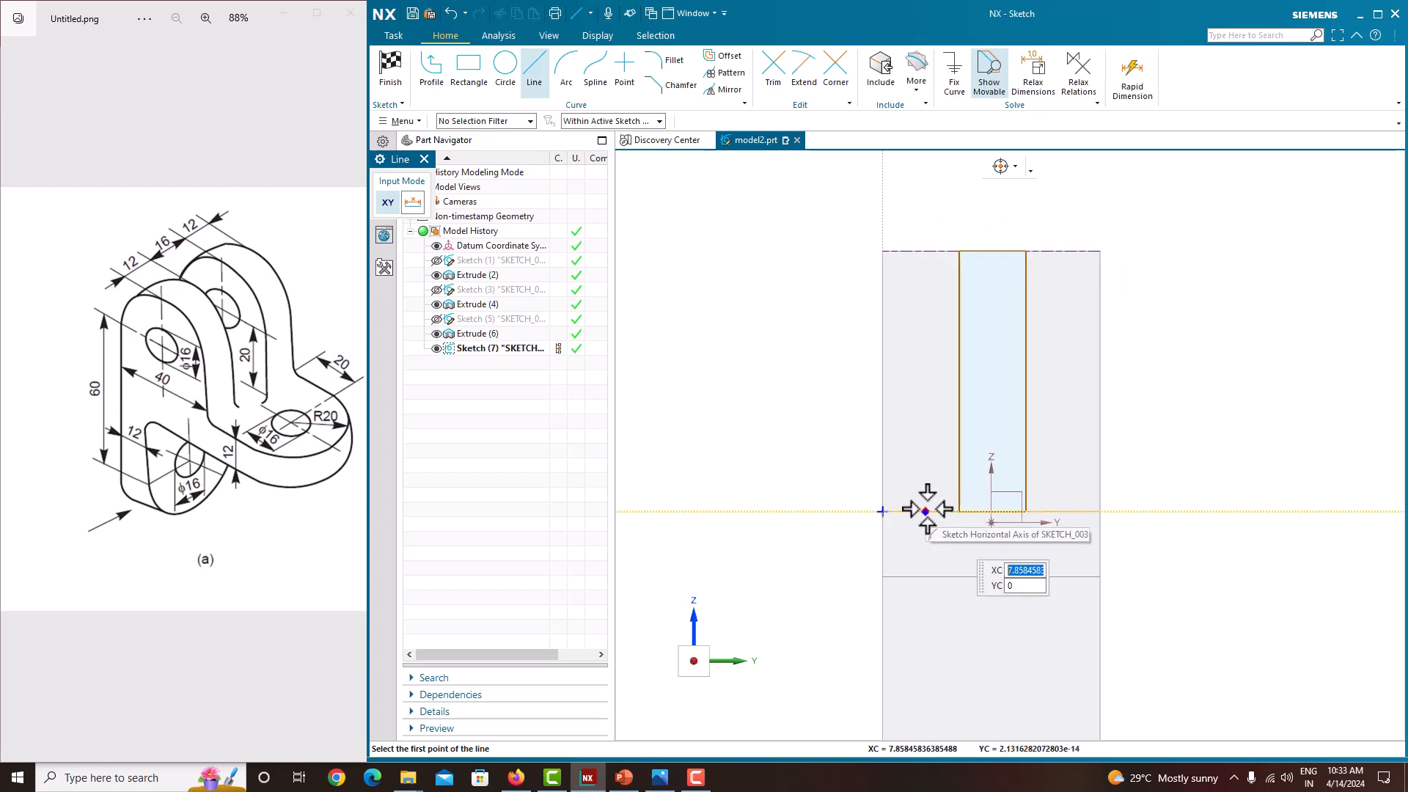
scroll(989, 328, "up", 2)
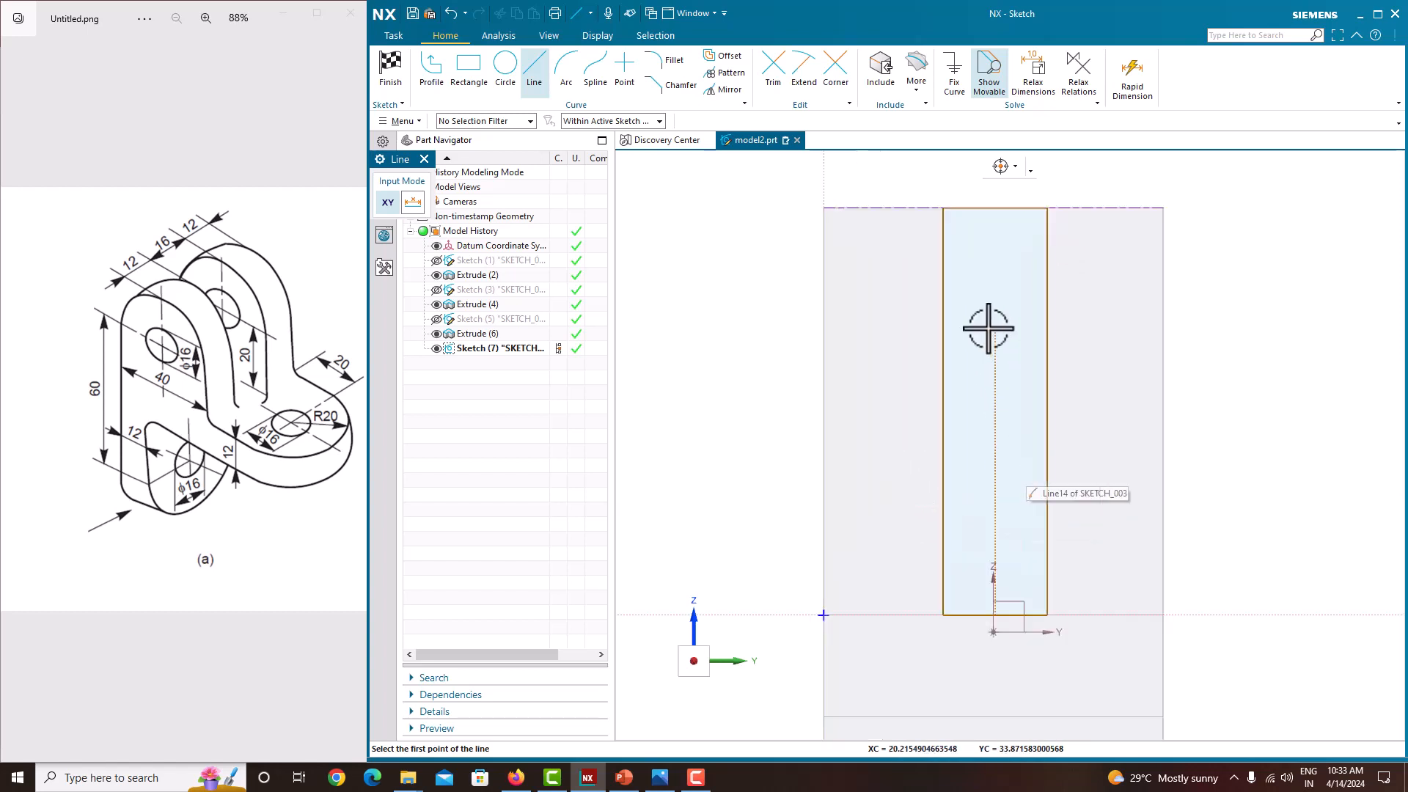
key("Escape")
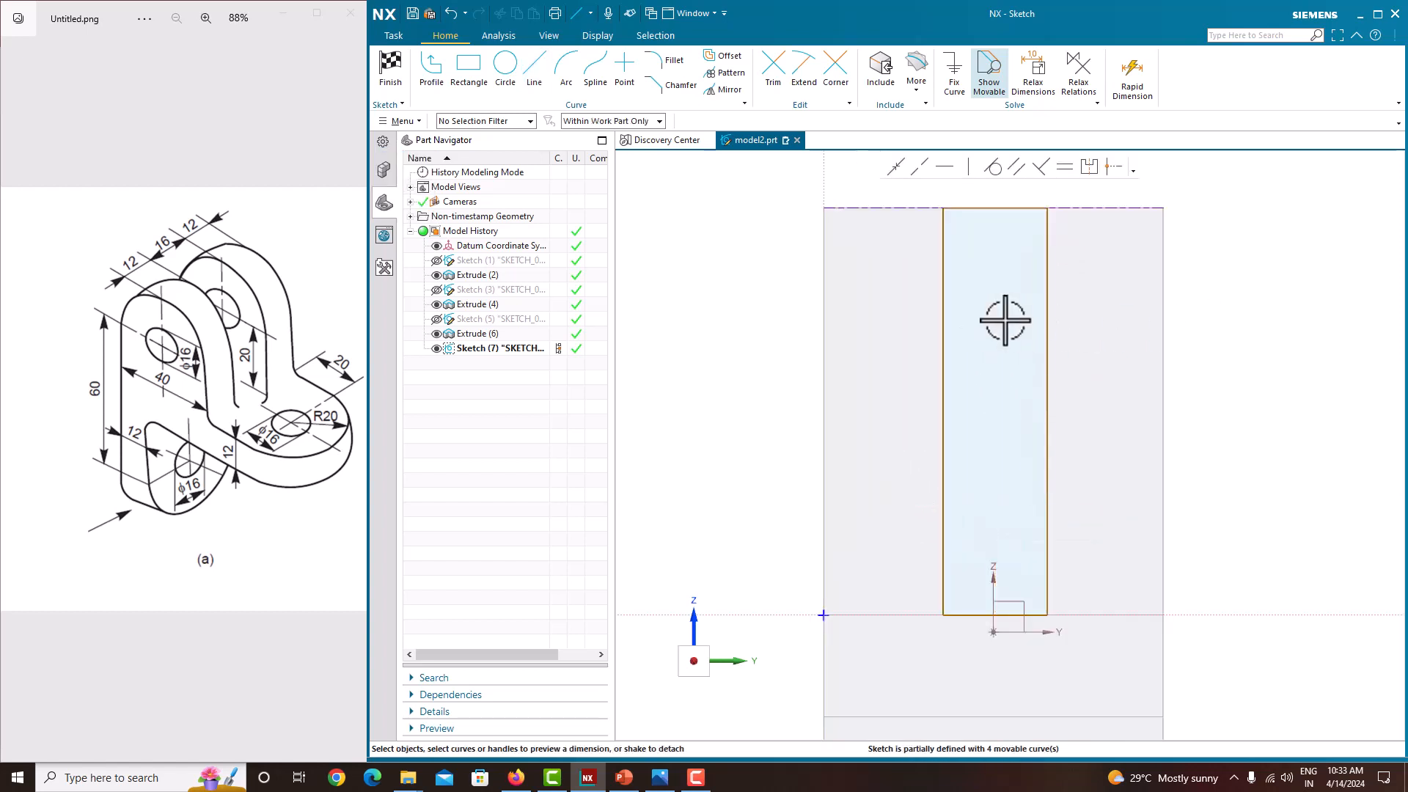
Dimension the slot rectangle's top edge at 16 mm wide
scroll(1004, 320, "down", 1)
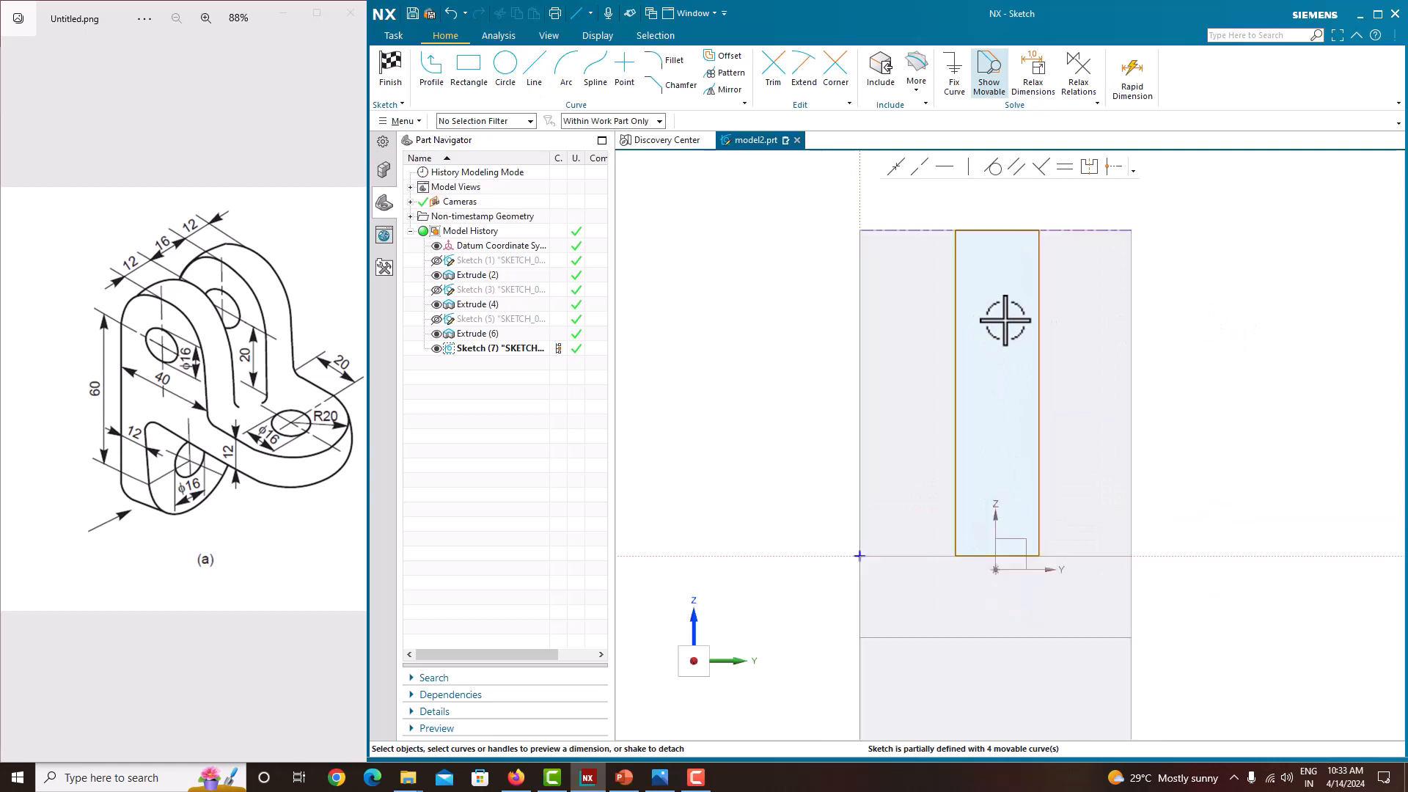
left_click(1003, 229)
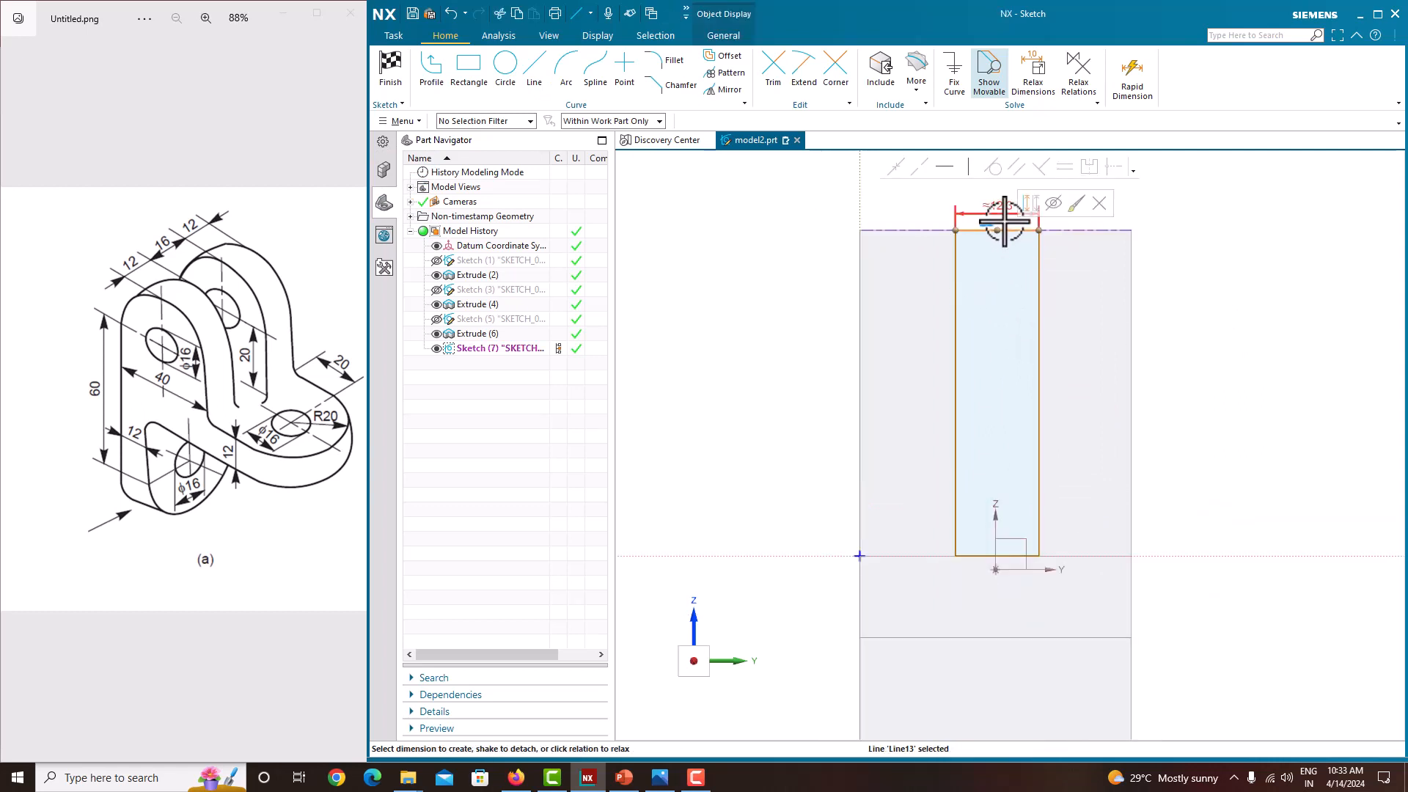
left_click(1002, 214)
key("Return")
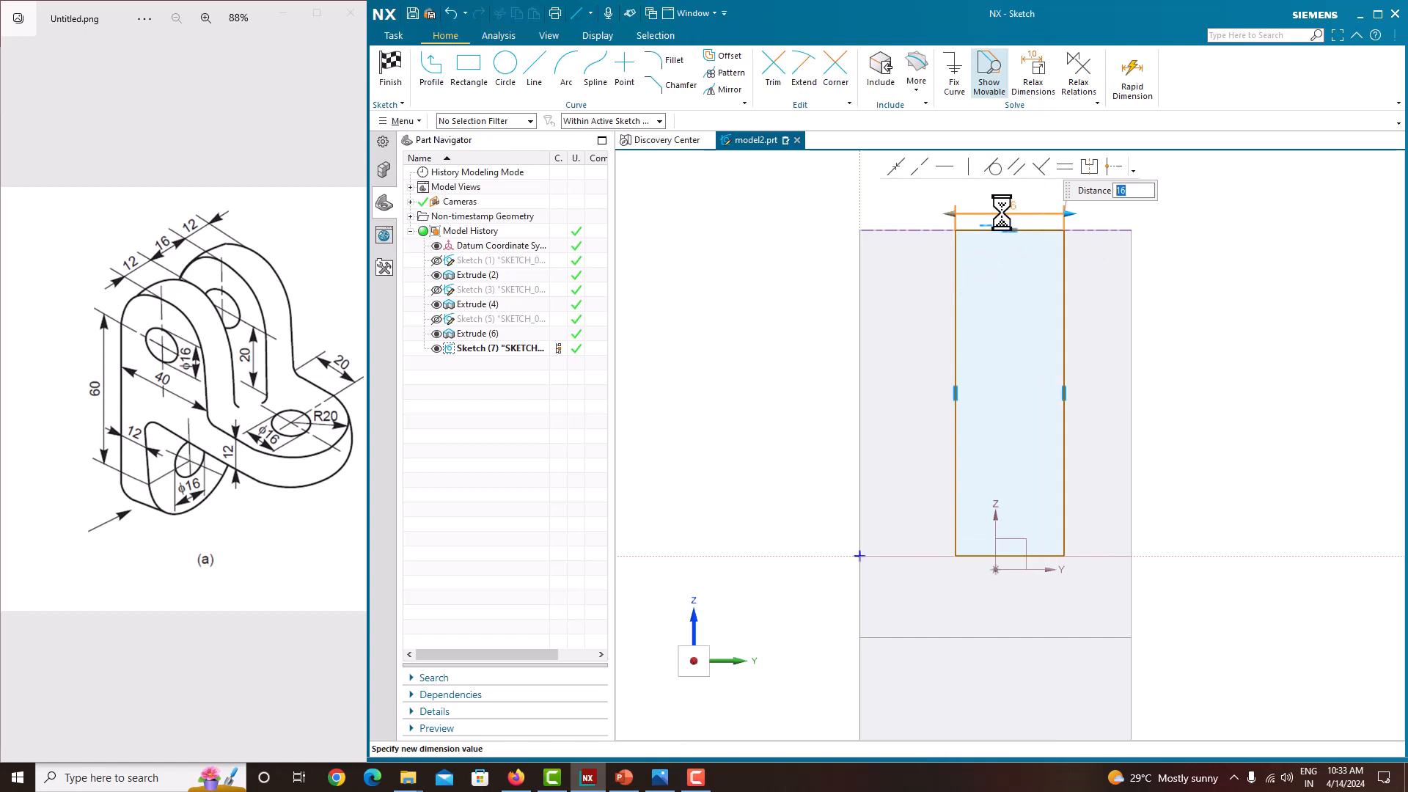
left_click(1085, 275)
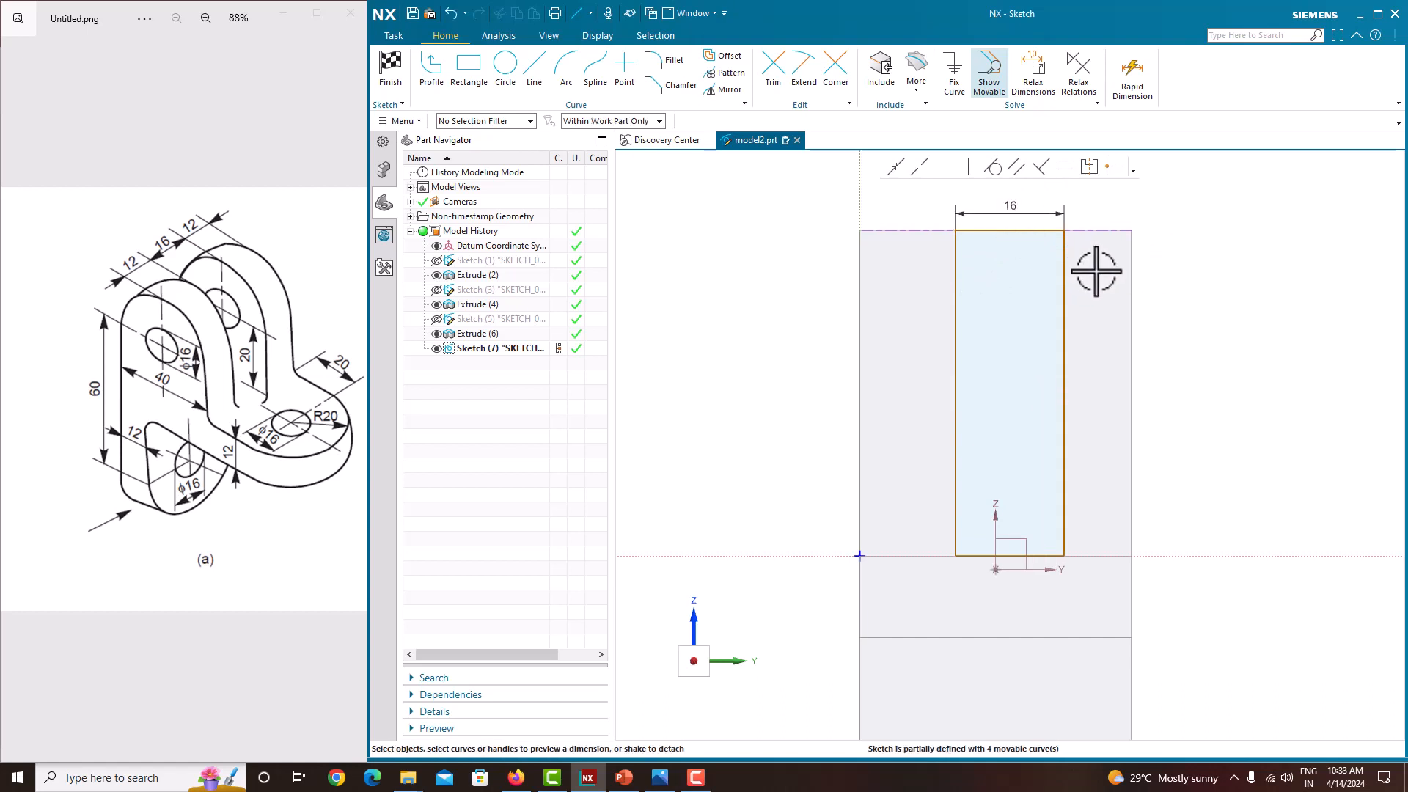
Dimension the slot rectangle's +Y side at 12 mm from the upright's +Y edge and finish the sketch
left_click(1066, 266)
left_click(1130, 282)
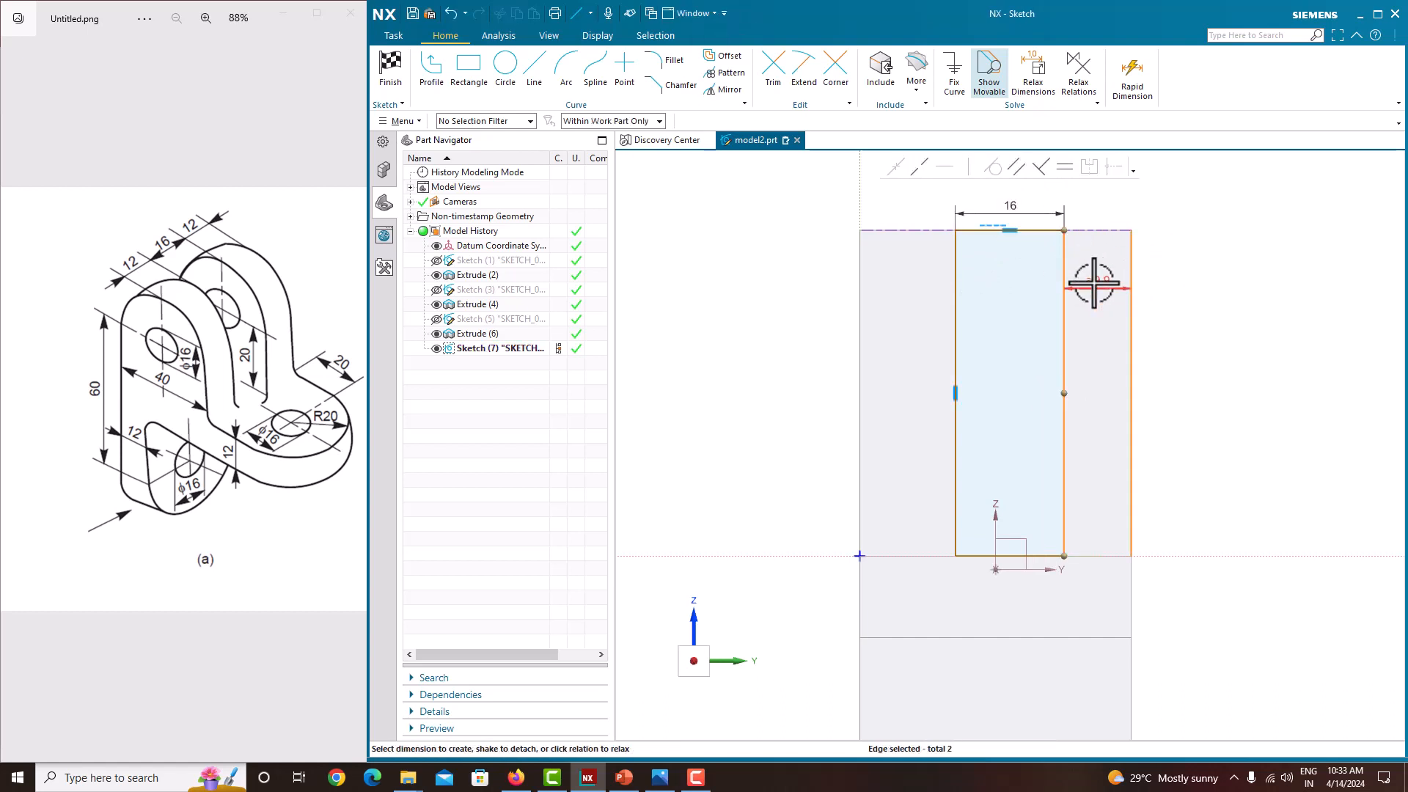
left_click(1095, 283)
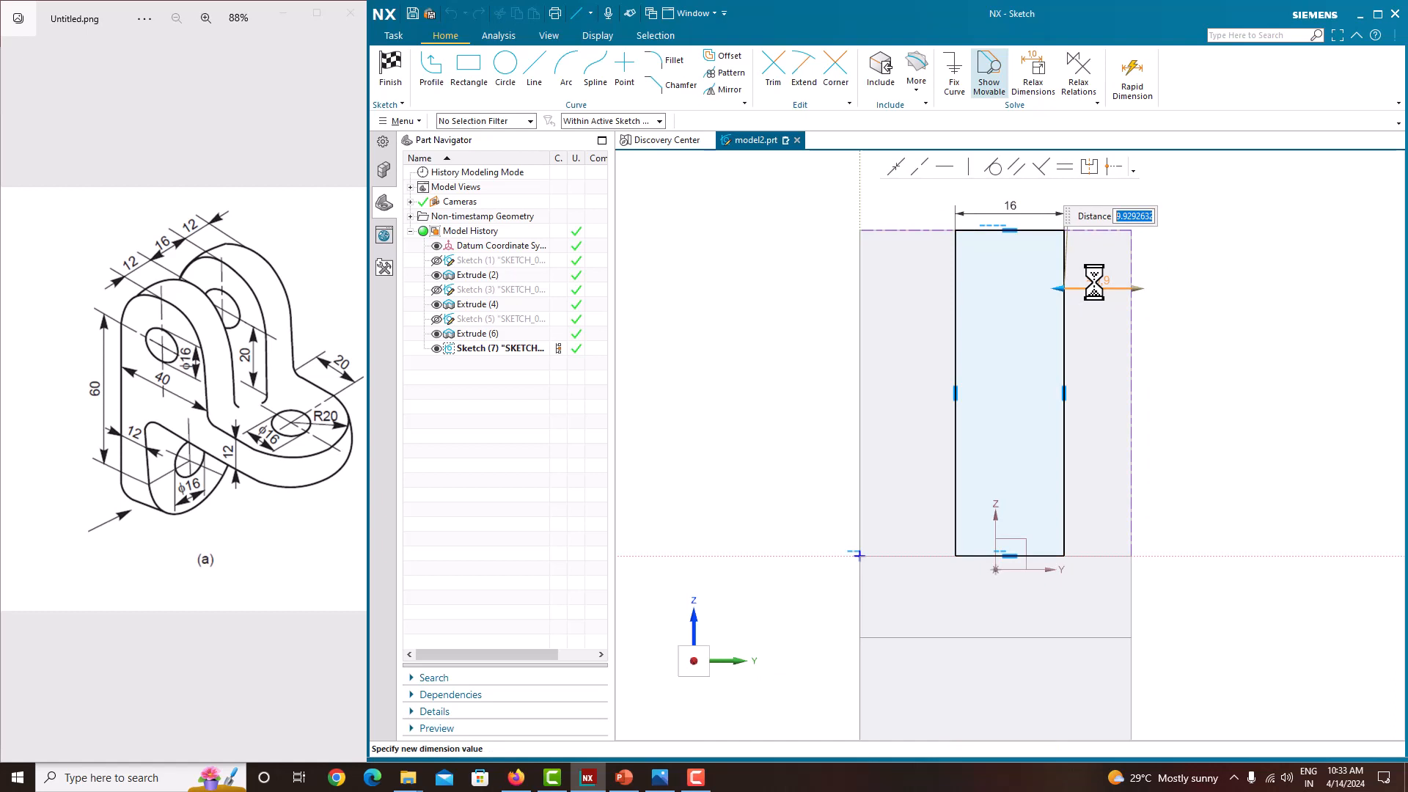
type("12")
key("Return")
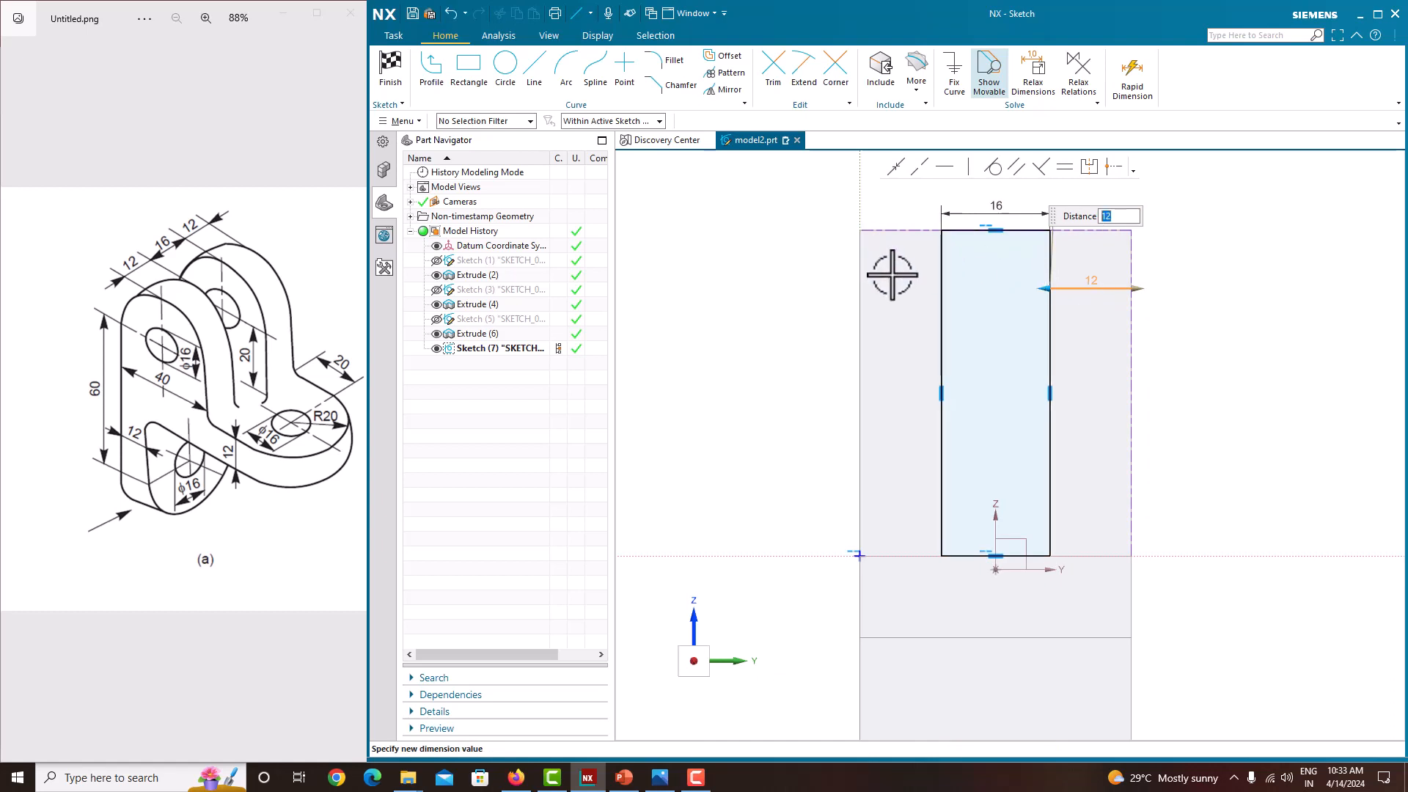
left_click(916, 292)
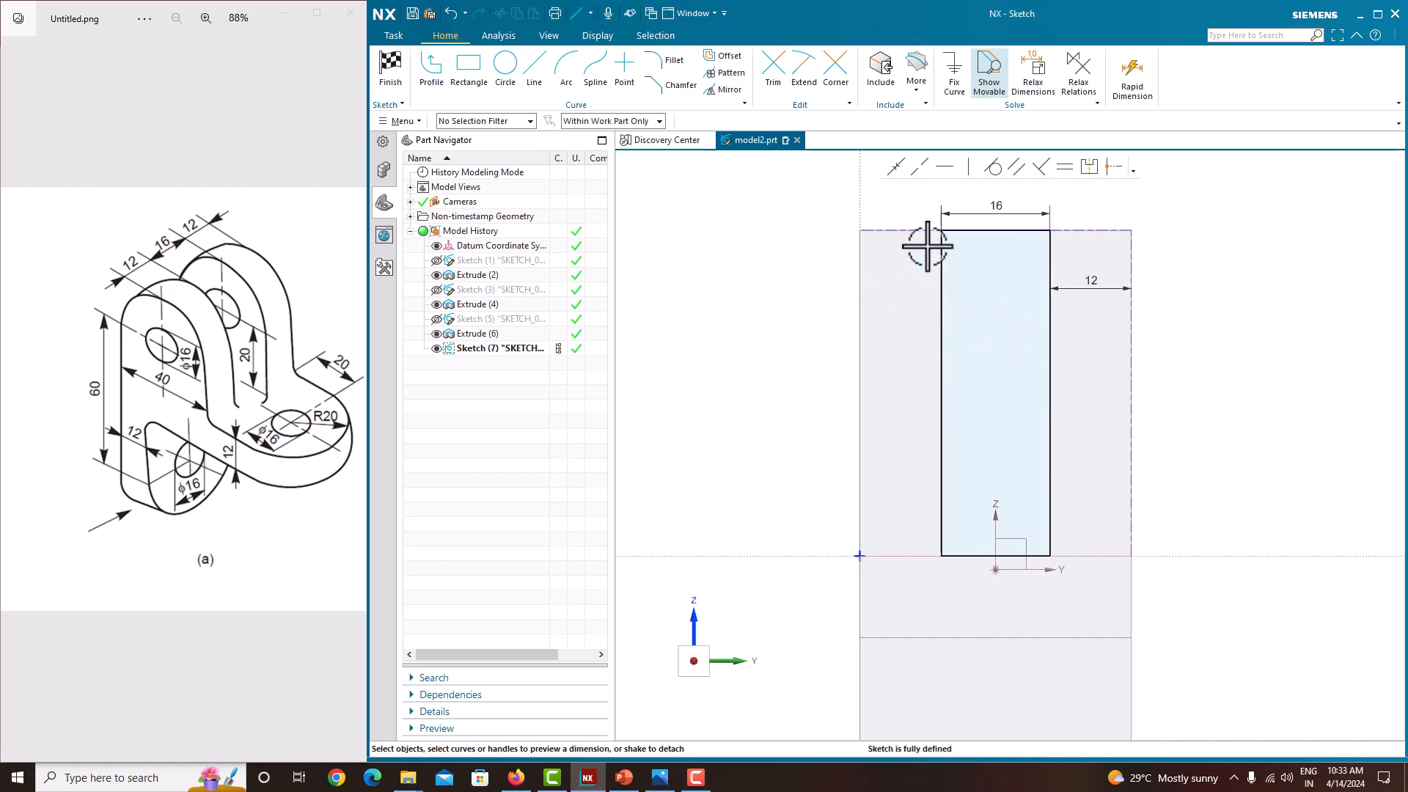
right_click(1164, 352)
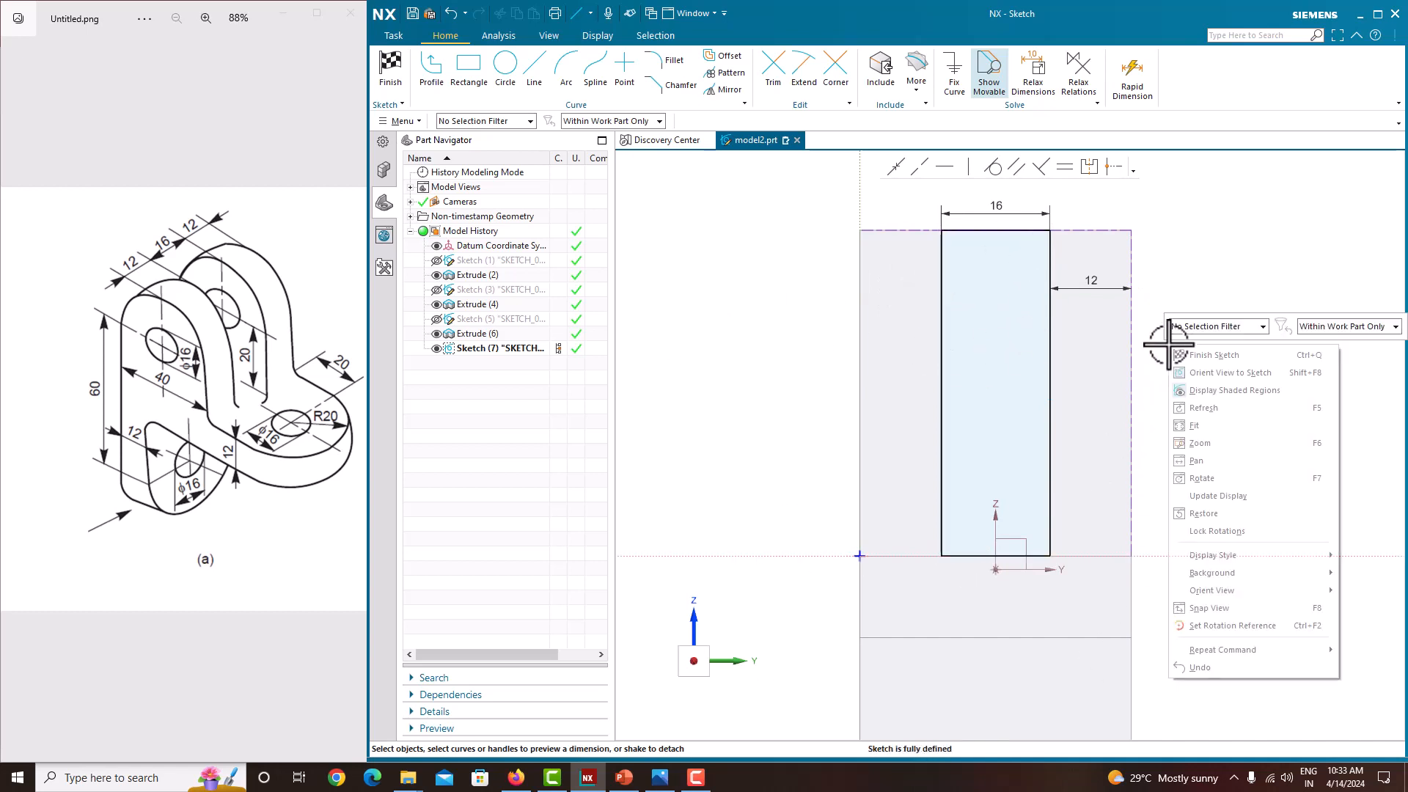
left_click(1186, 355)
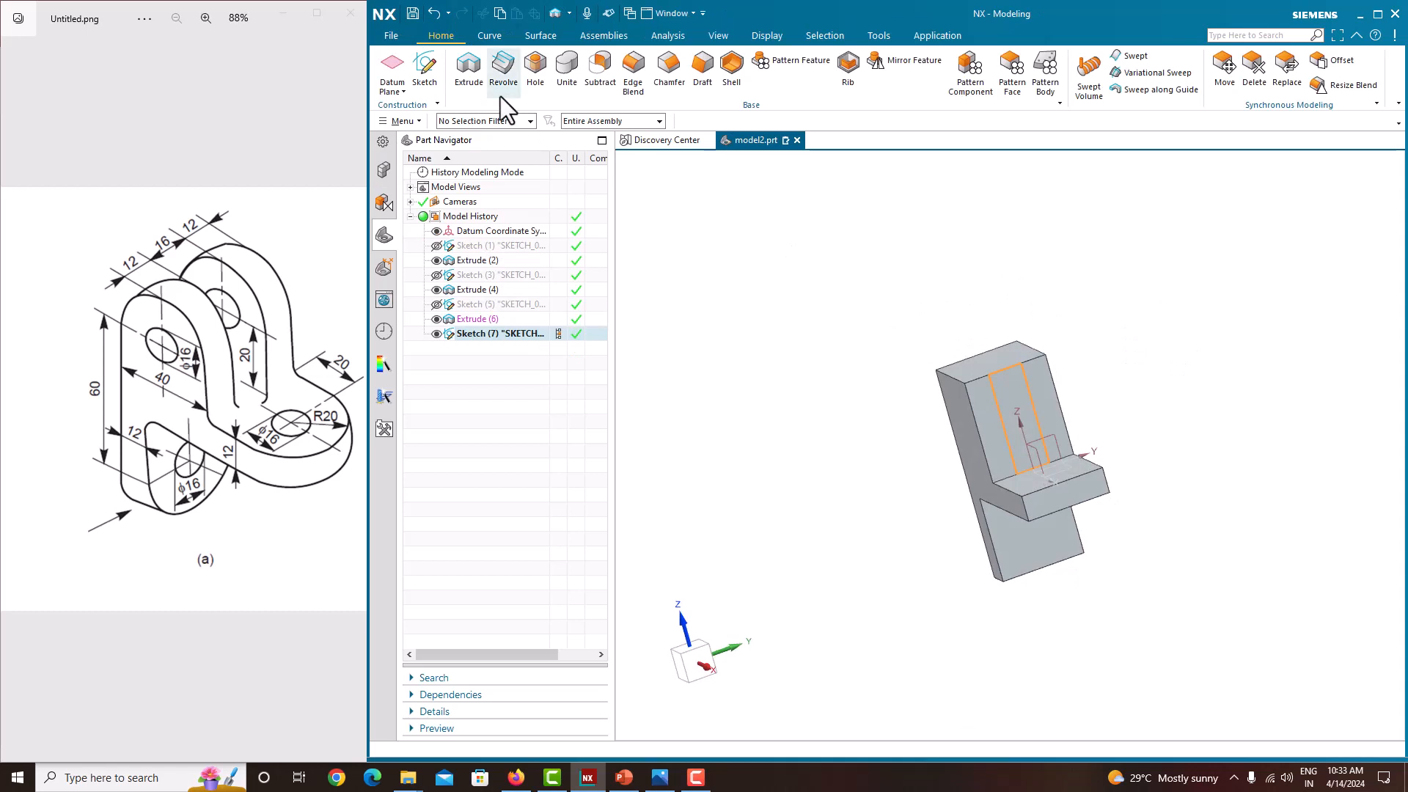
Extrude the slot rectangle back through the upright as a Subtract with the end limit Until Next, and hide its sketch
left_click(469, 66)
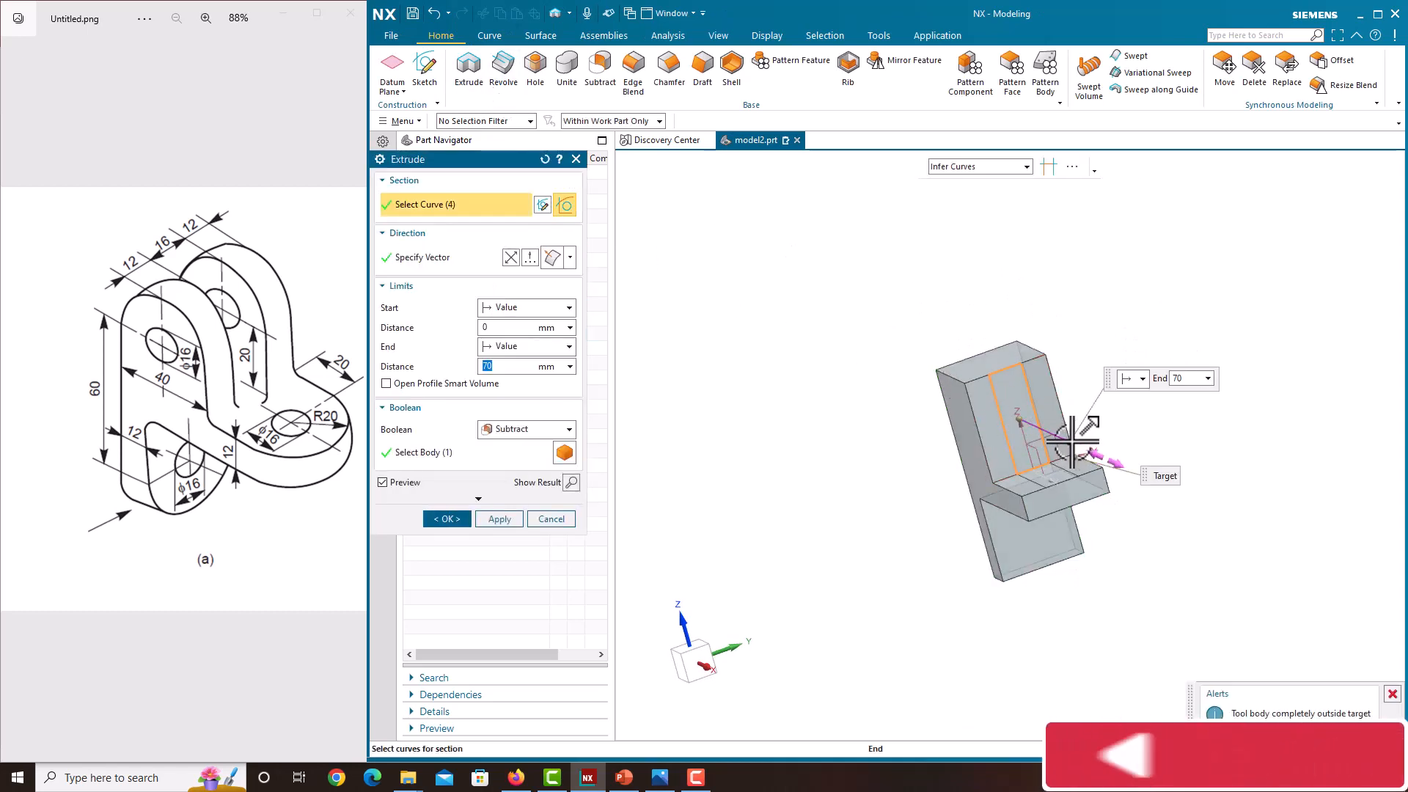
left_click_drag(1071, 443, 965, 361)
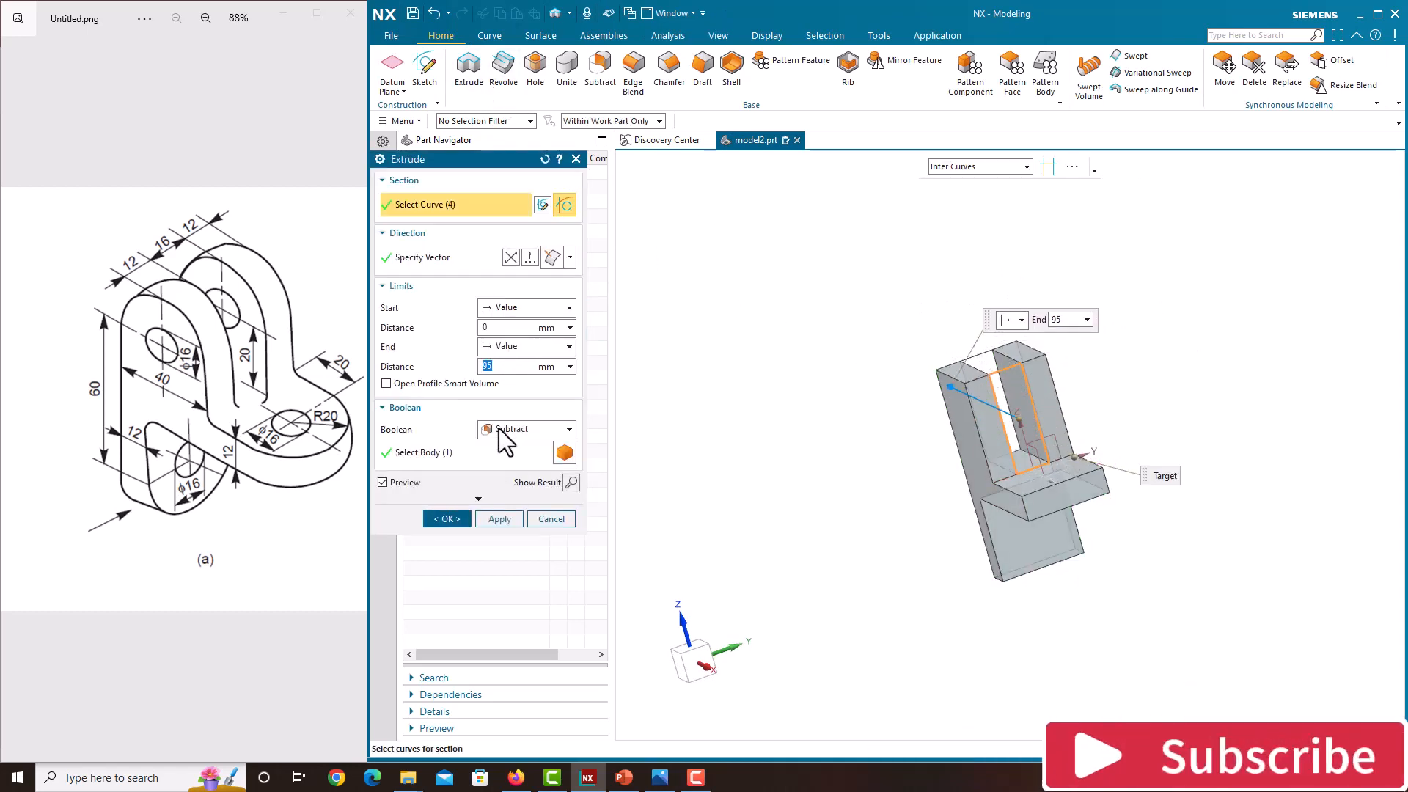
left_click(512, 344)
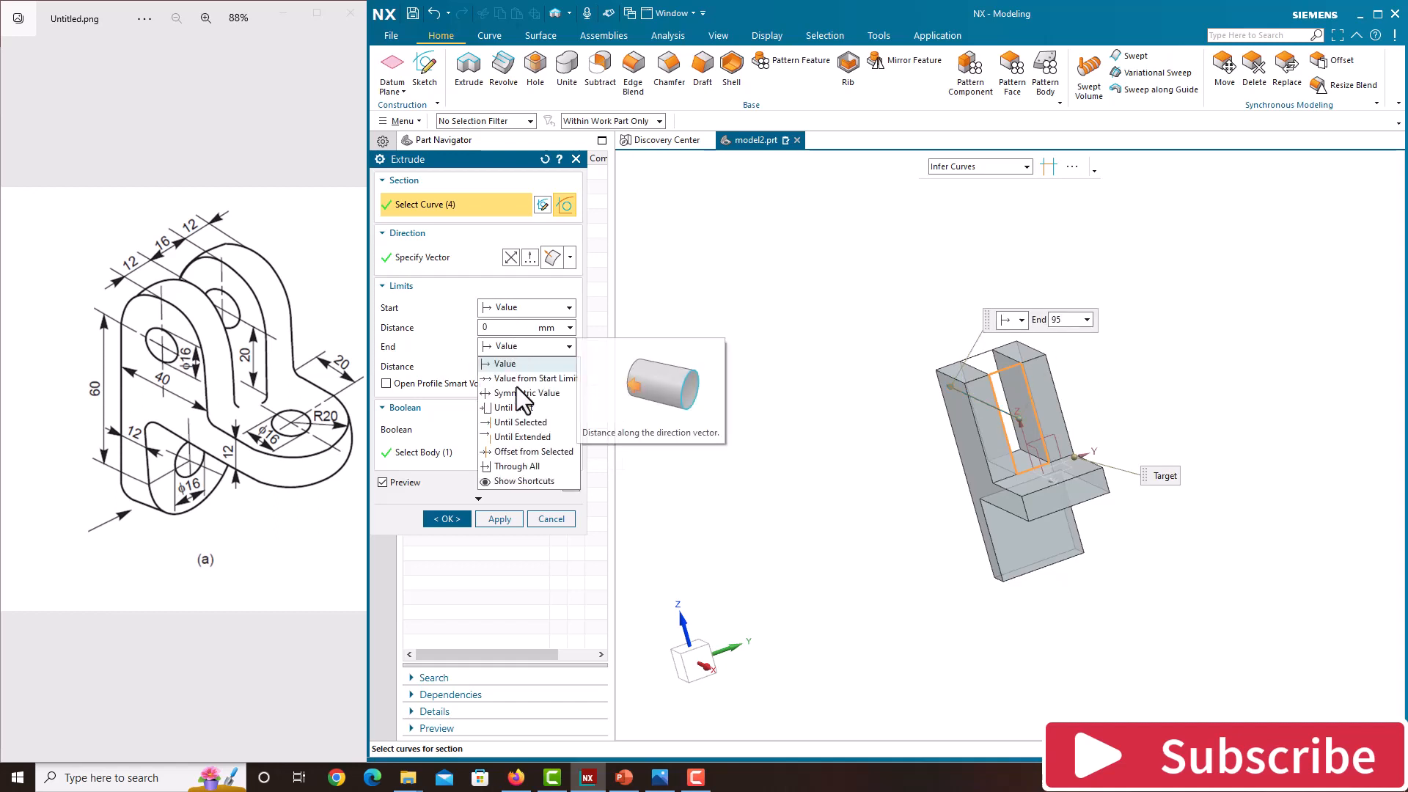
left_click(523, 408)
left_click(450, 518)
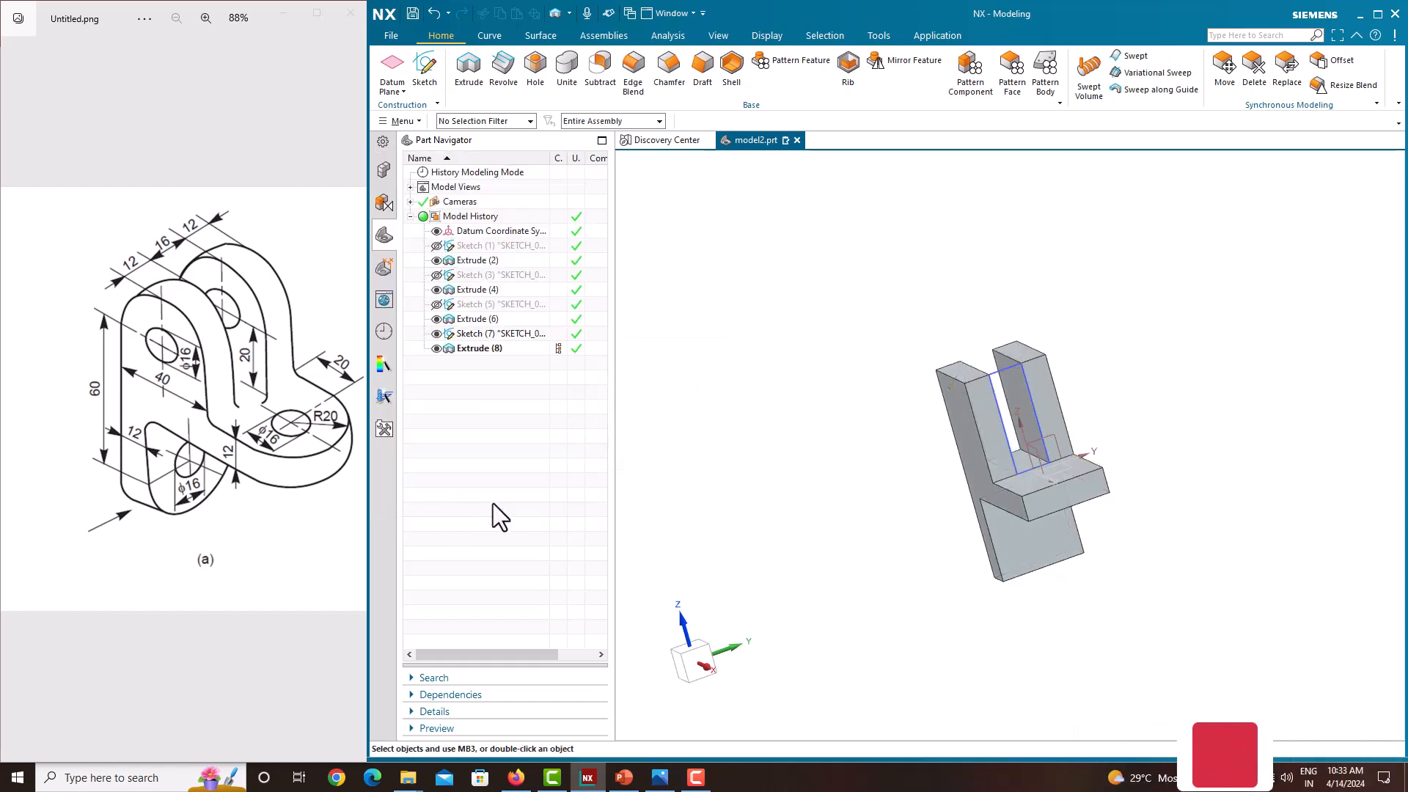
mouse_move(724, 479)
middle_mouse_down()
mouse_move(754, 472)
mouse_move(742, 452)
mouse_move(795, 450)
middle_mouse_up()
left_click(437, 335)
Start an edge blend with the front and back top edges of both upright lugs selected
scroll(1029, 502, "up", 3)
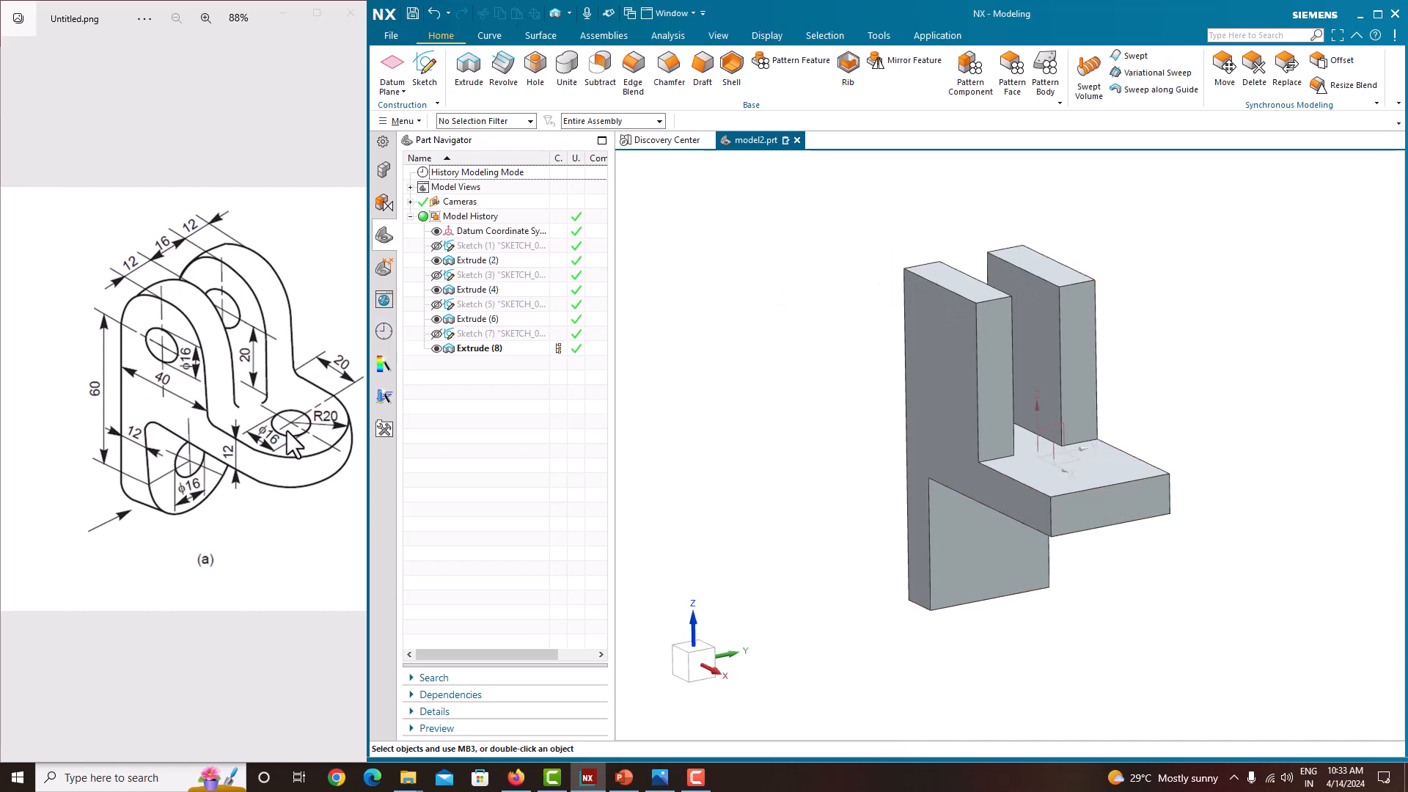
left_click(635, 73)
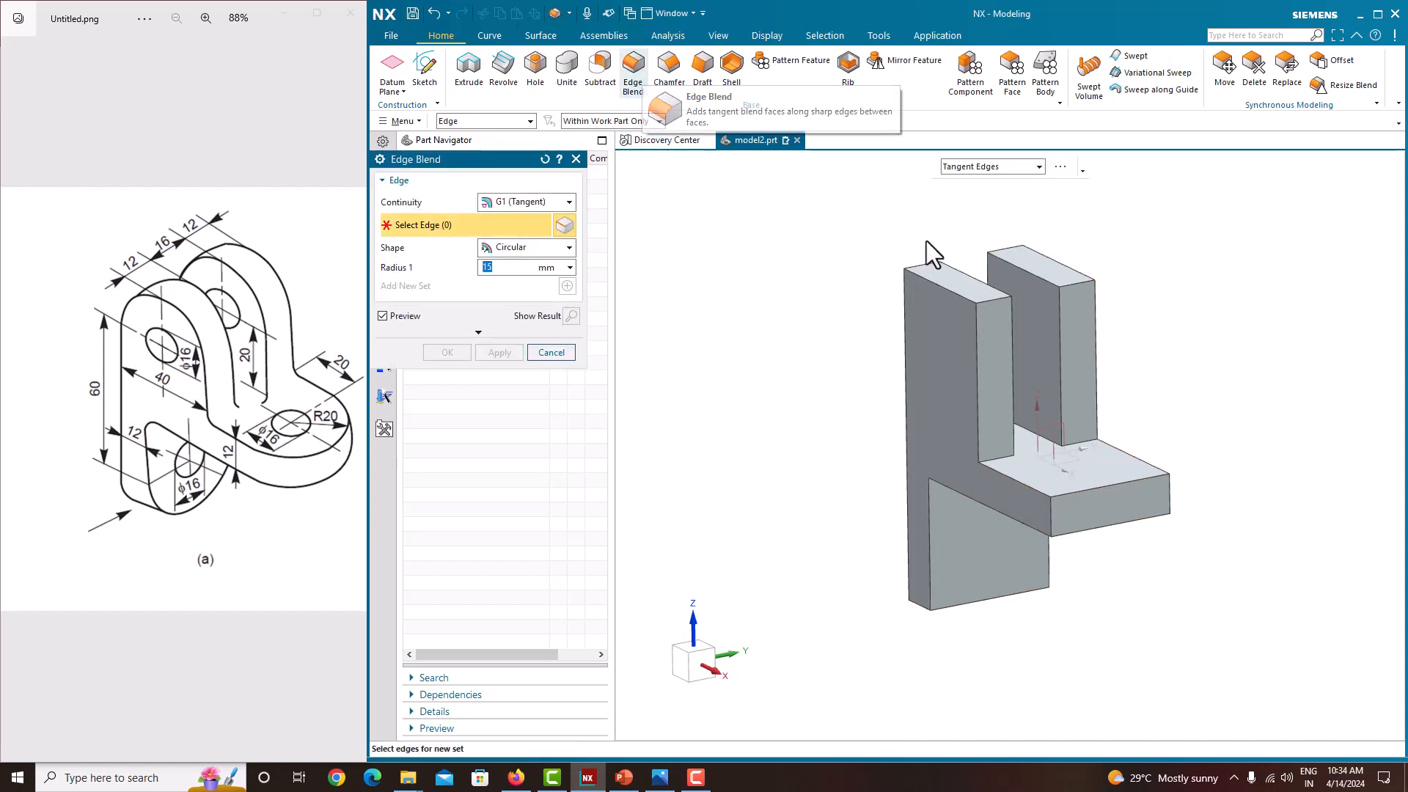
left_click(976, 294)
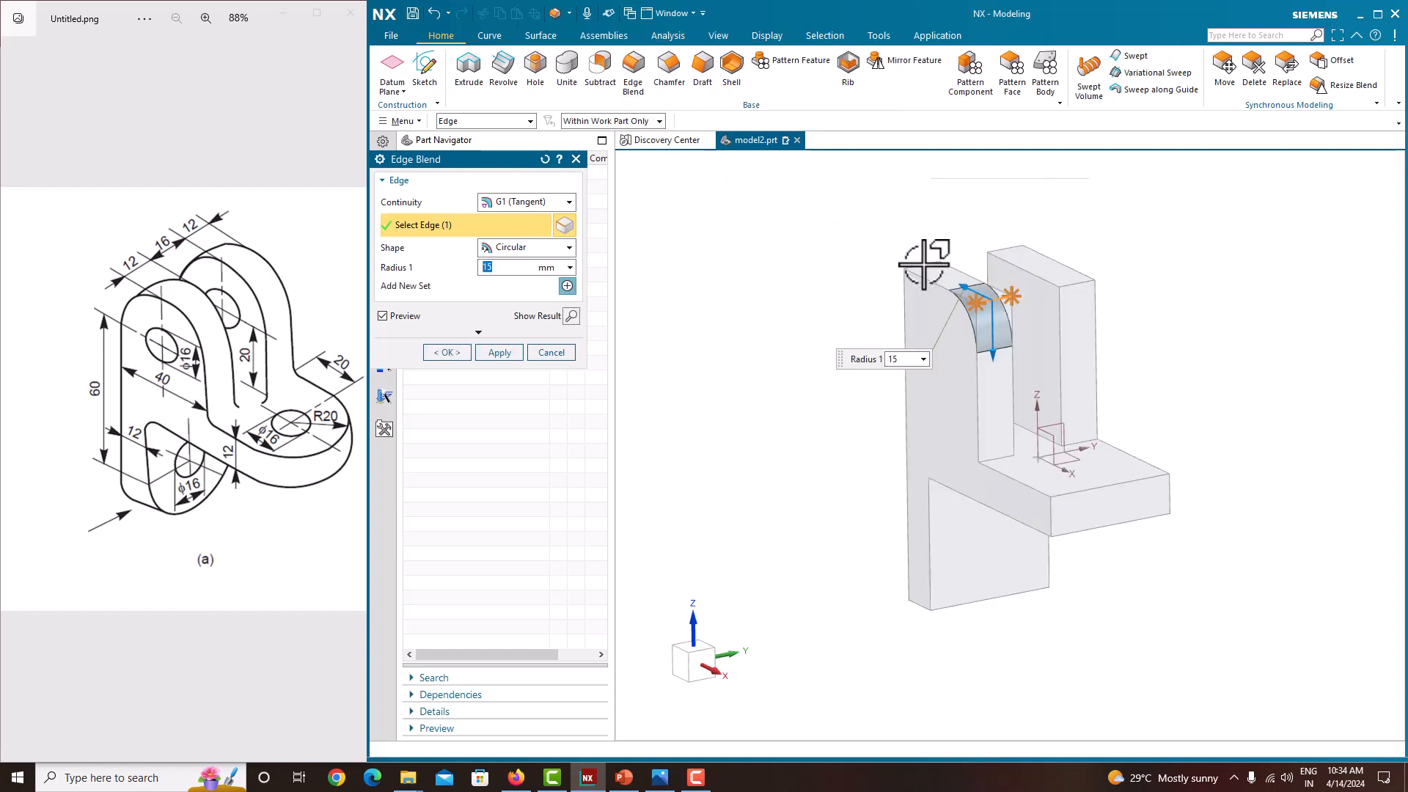
left_click(915, 265)
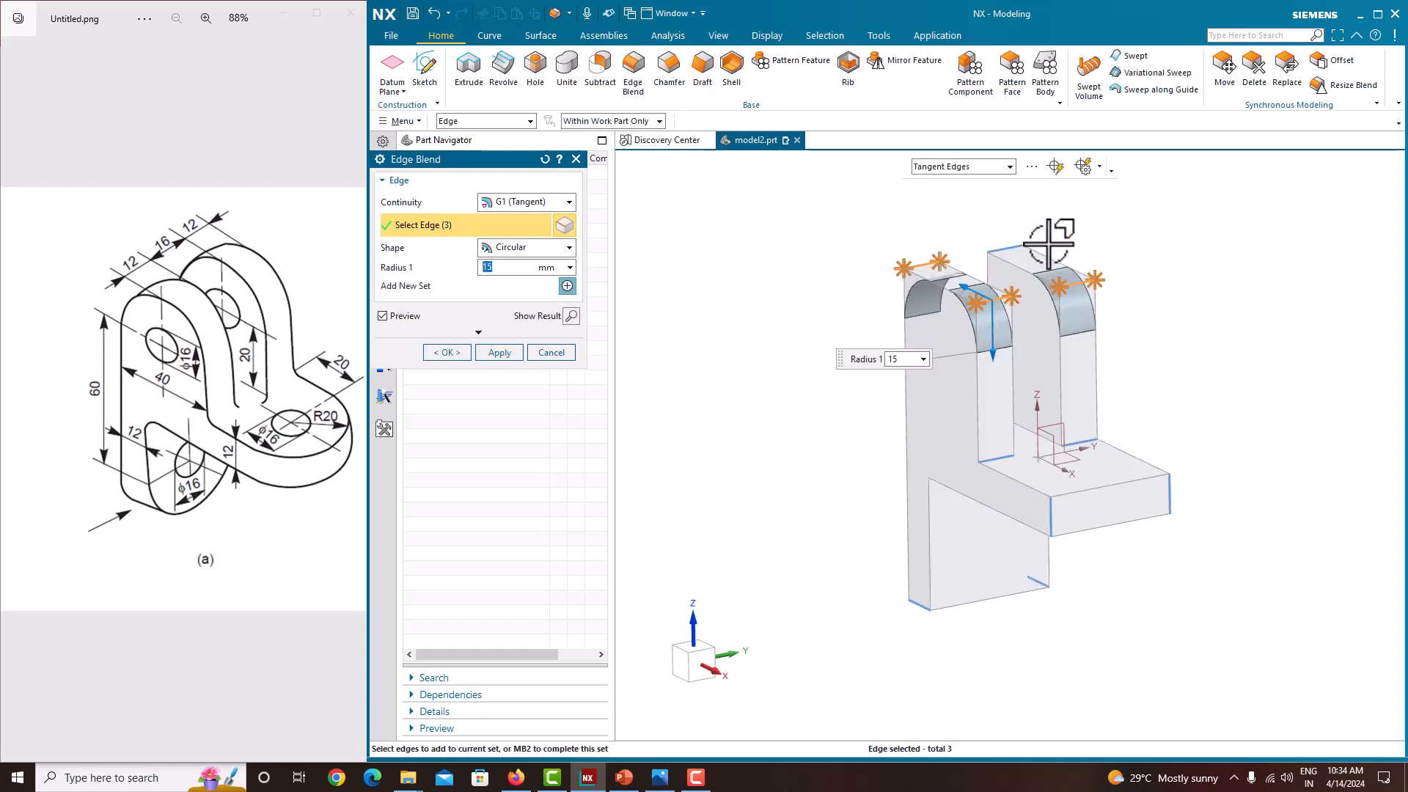
left_click(1016, 247)
right_click(1017, 246)
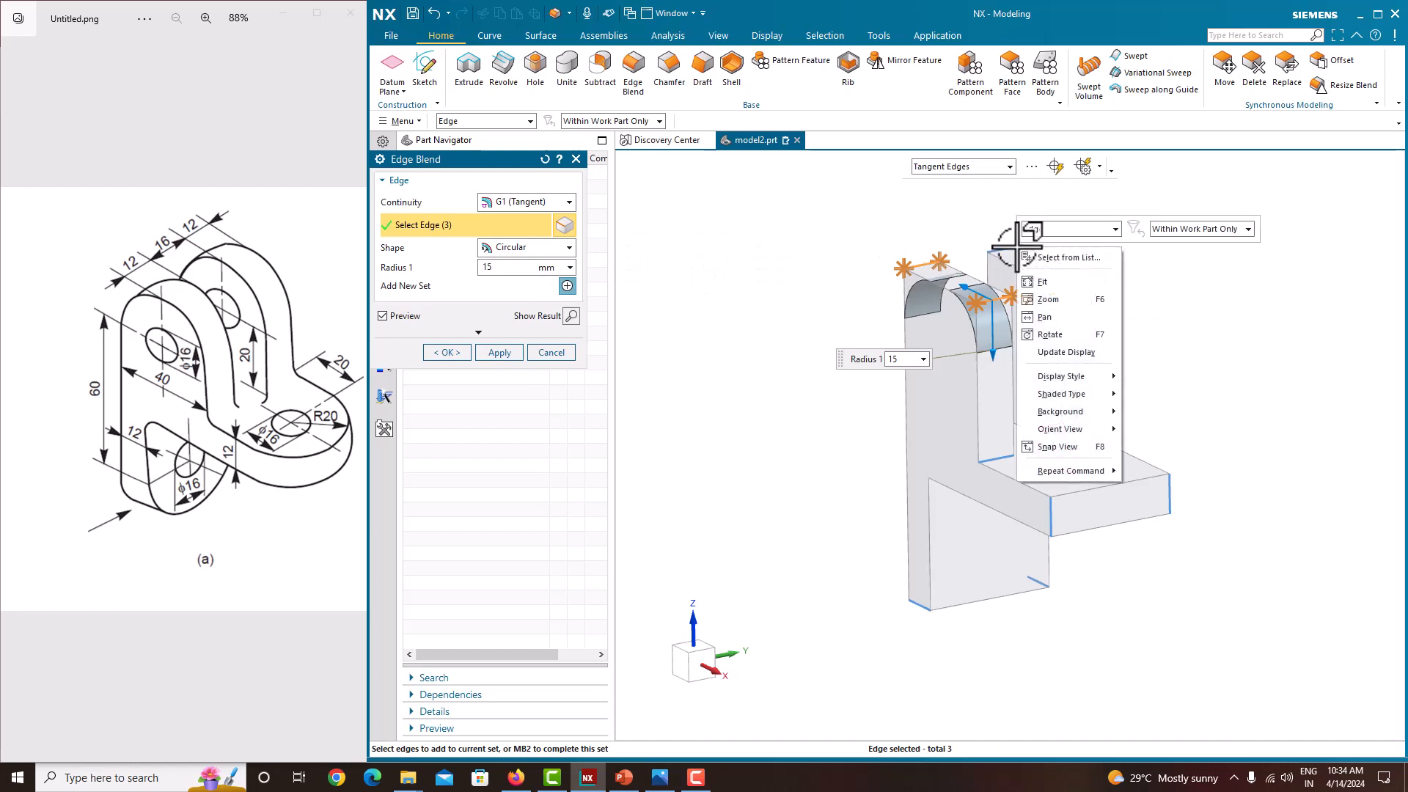
left_click(1010, 250)
left_click(1011, 249)
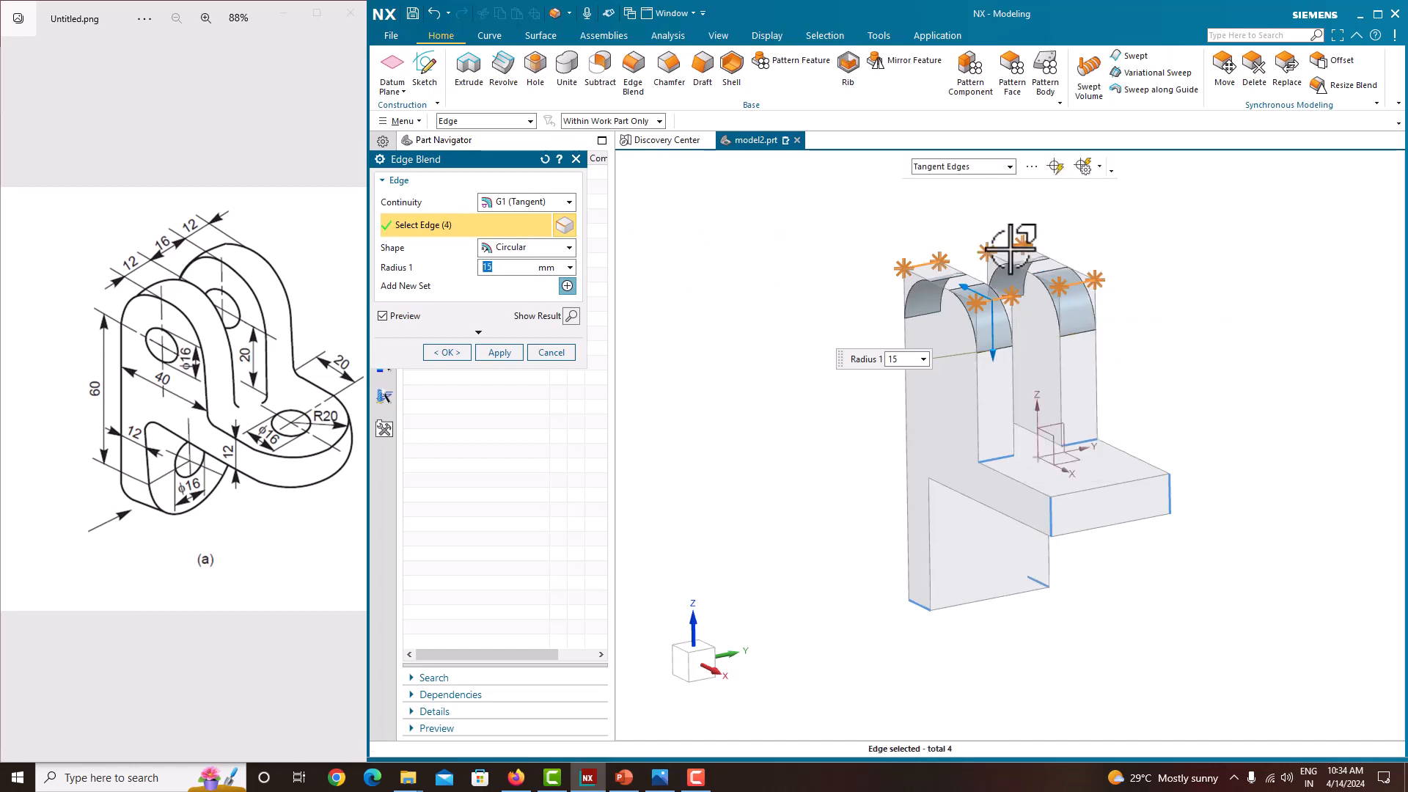
Add the ledge's two outer vertical edges and the lower tab's two bottom edges to the blend, and apply it with a 20 mm radius
left_click(1171, 485)
left_click(1054, 513)
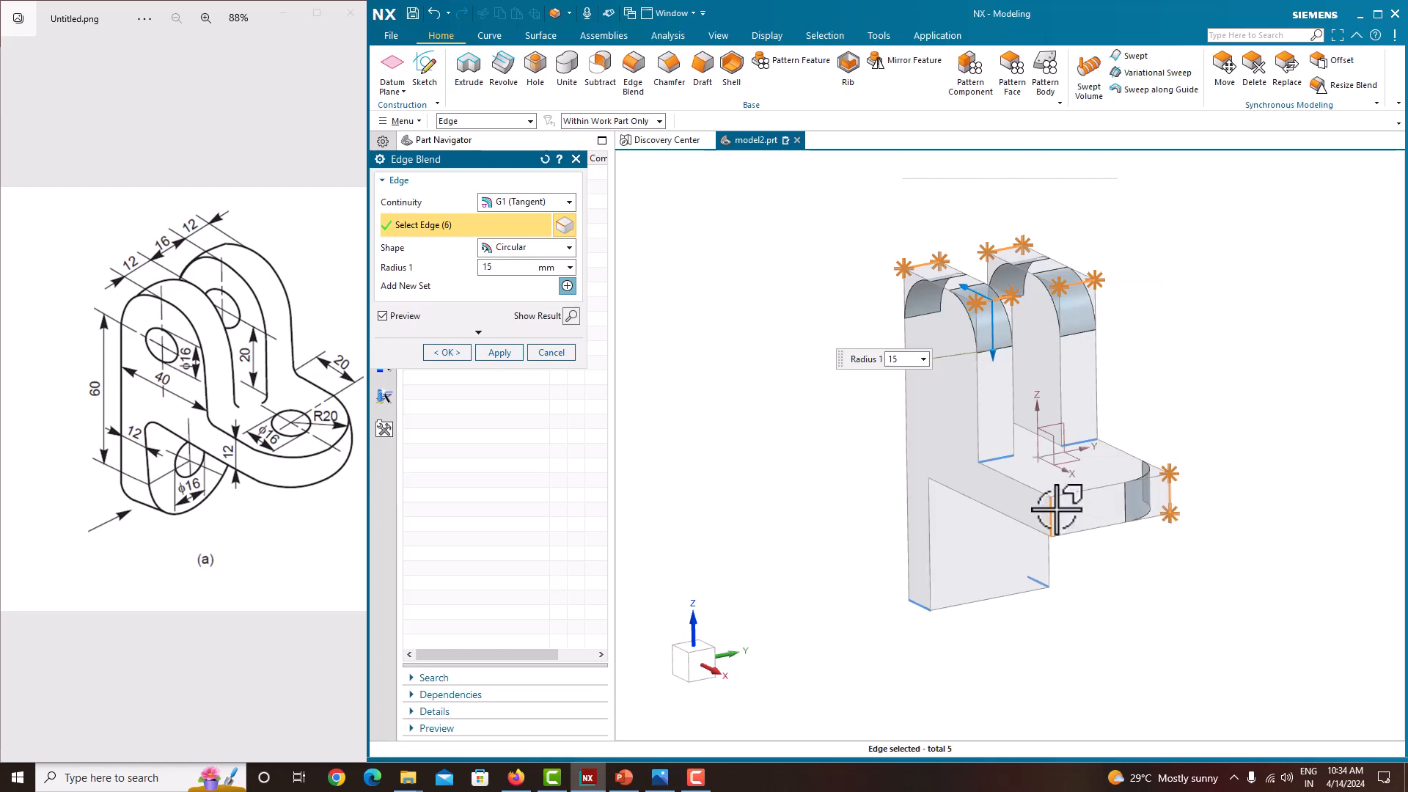
left_click(1041, 579)
left_click(921, 597)
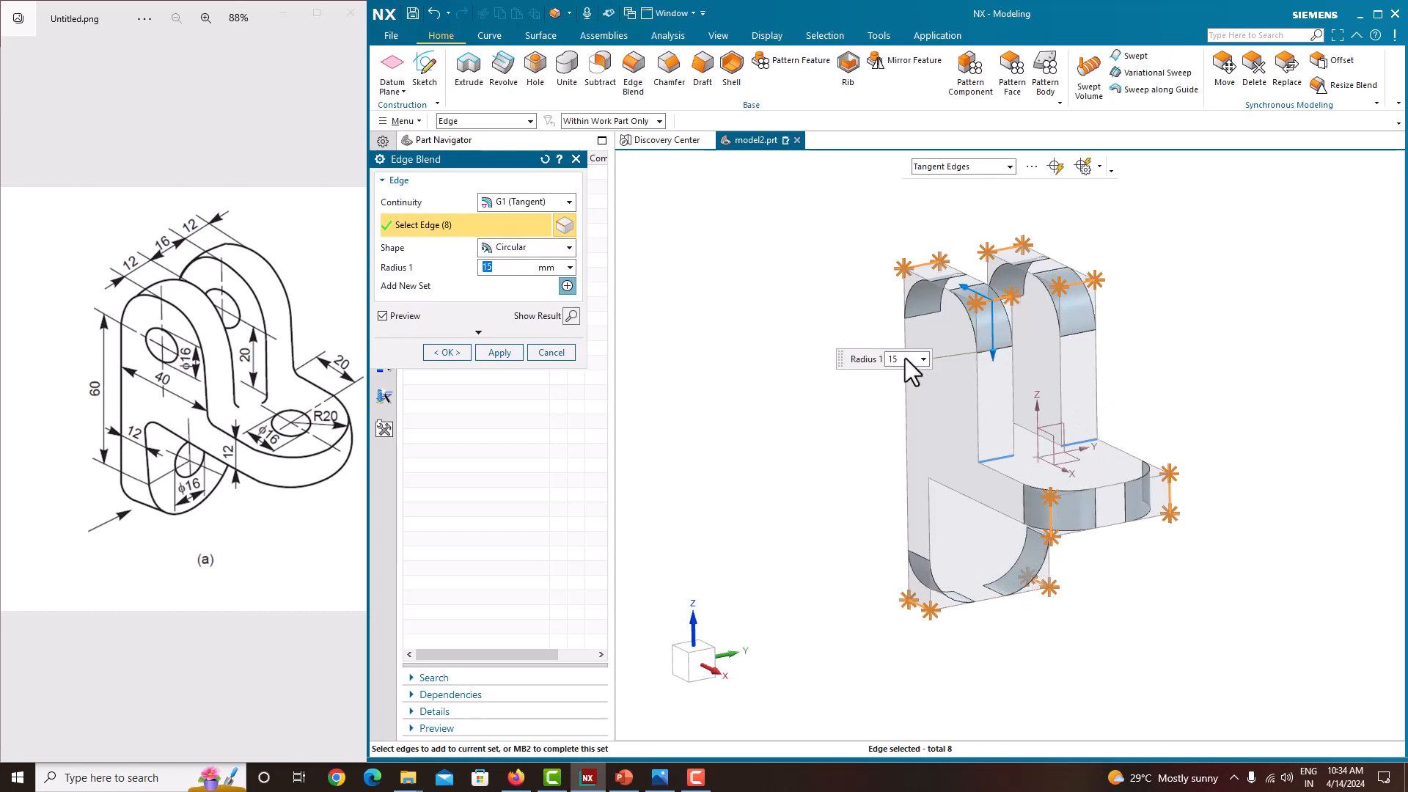
type("20")
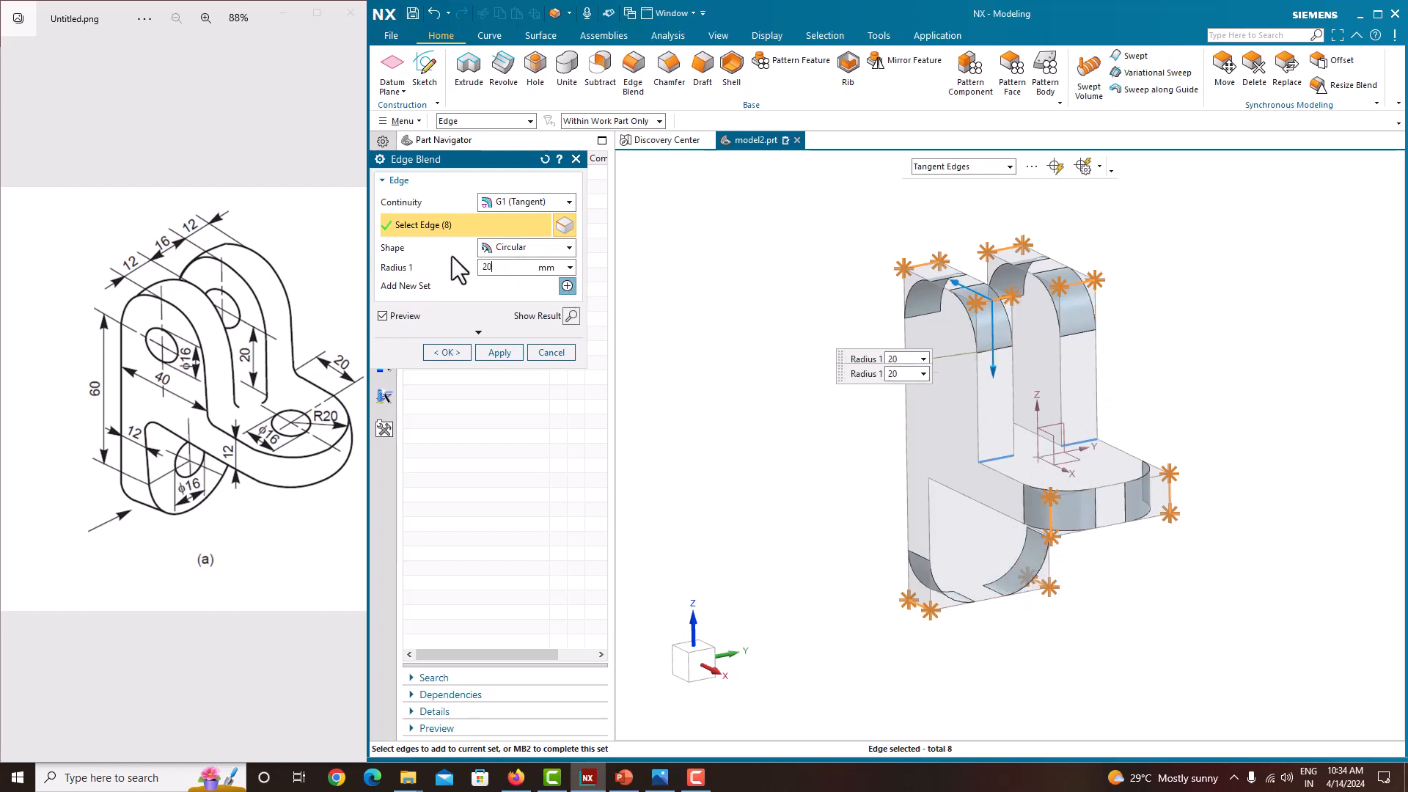
left_click(457, 352)
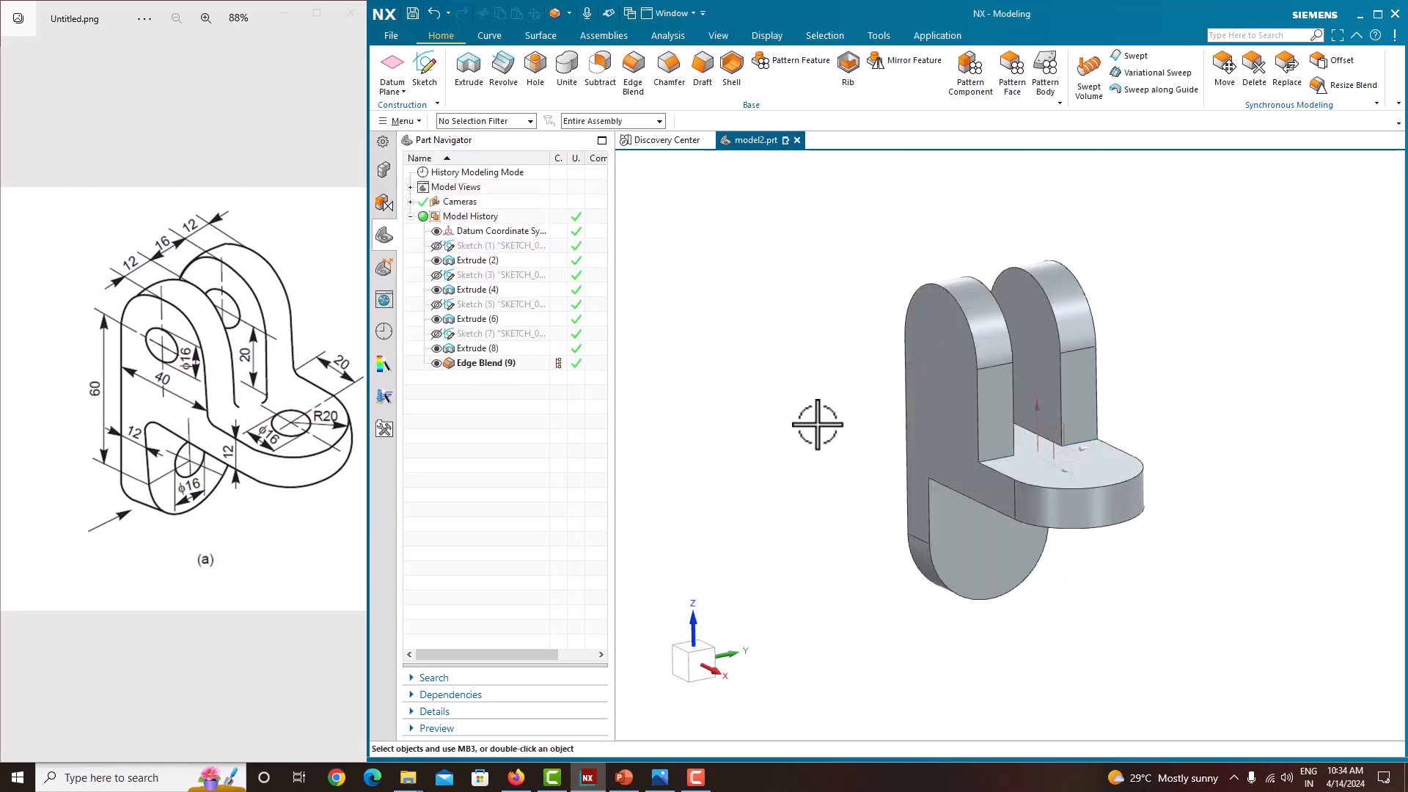
Cut a simple 16 mm hole with depth limit Through Body, centred on the rounded top of the -Y lug's outer face
middle_click_drag(811, 425, 799, 414)
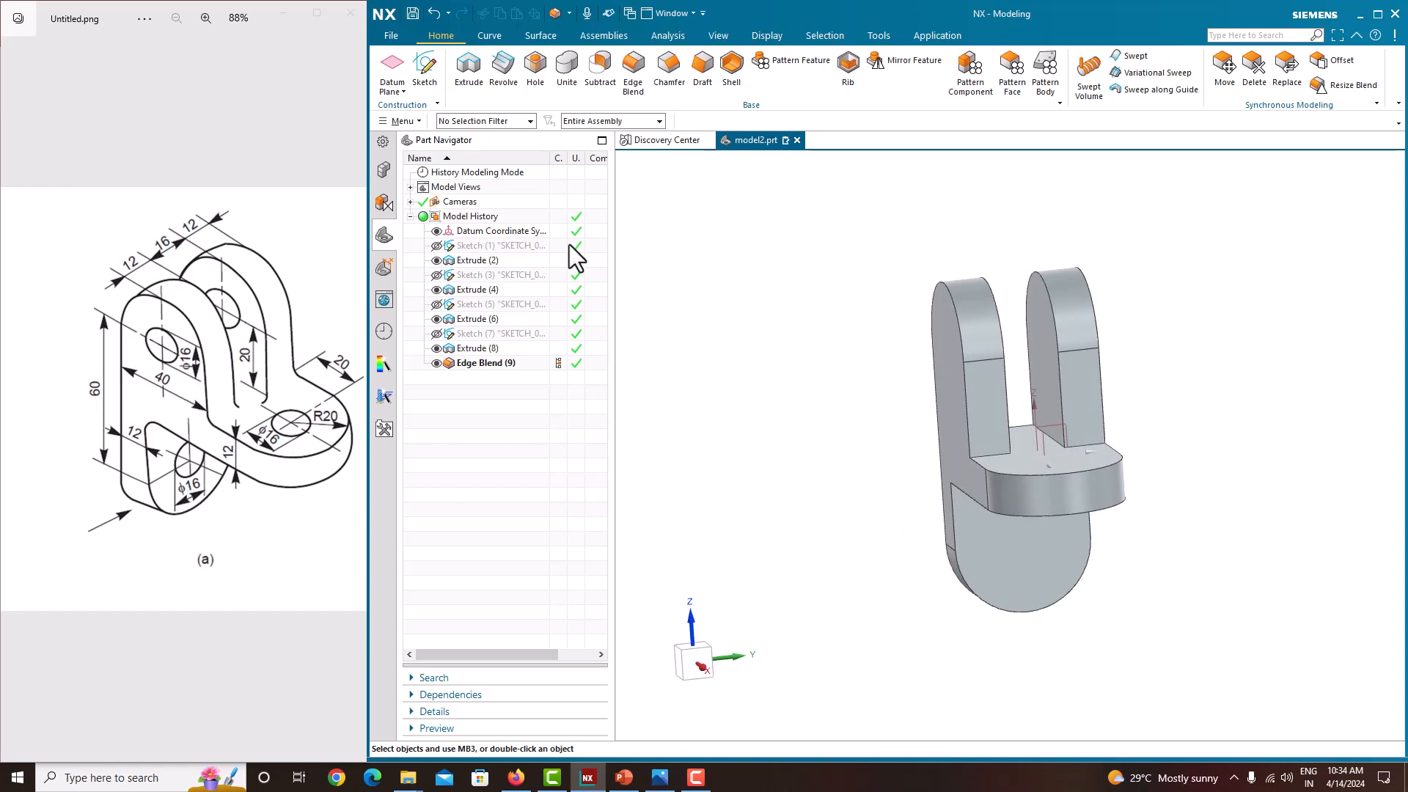
left_click(542, 78)
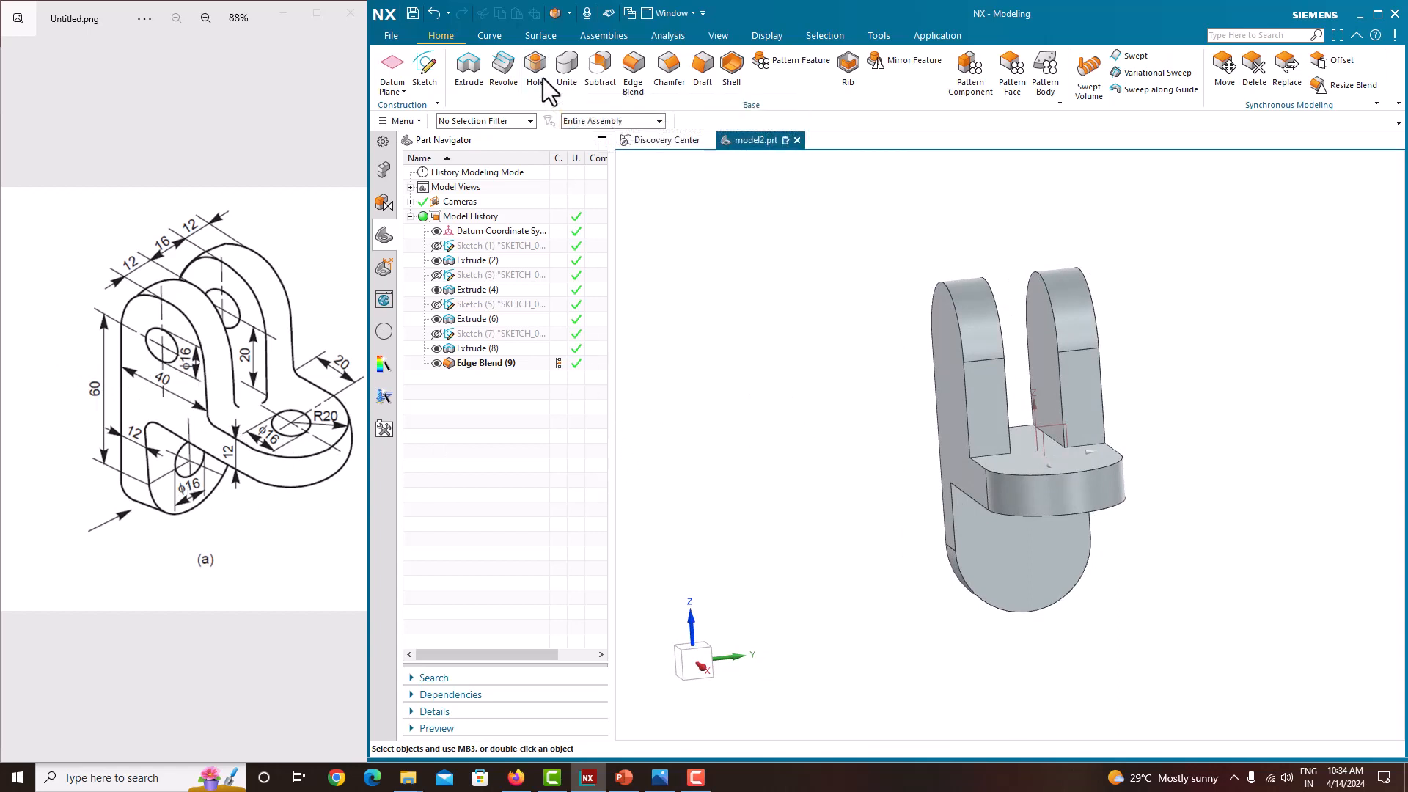
mouse_move(927, 315)
middle_mouse_down()
mouse_move(999, 315)
mouse_move(1000, 246)
mouse_move(987, 304)
middle_mouse_up()
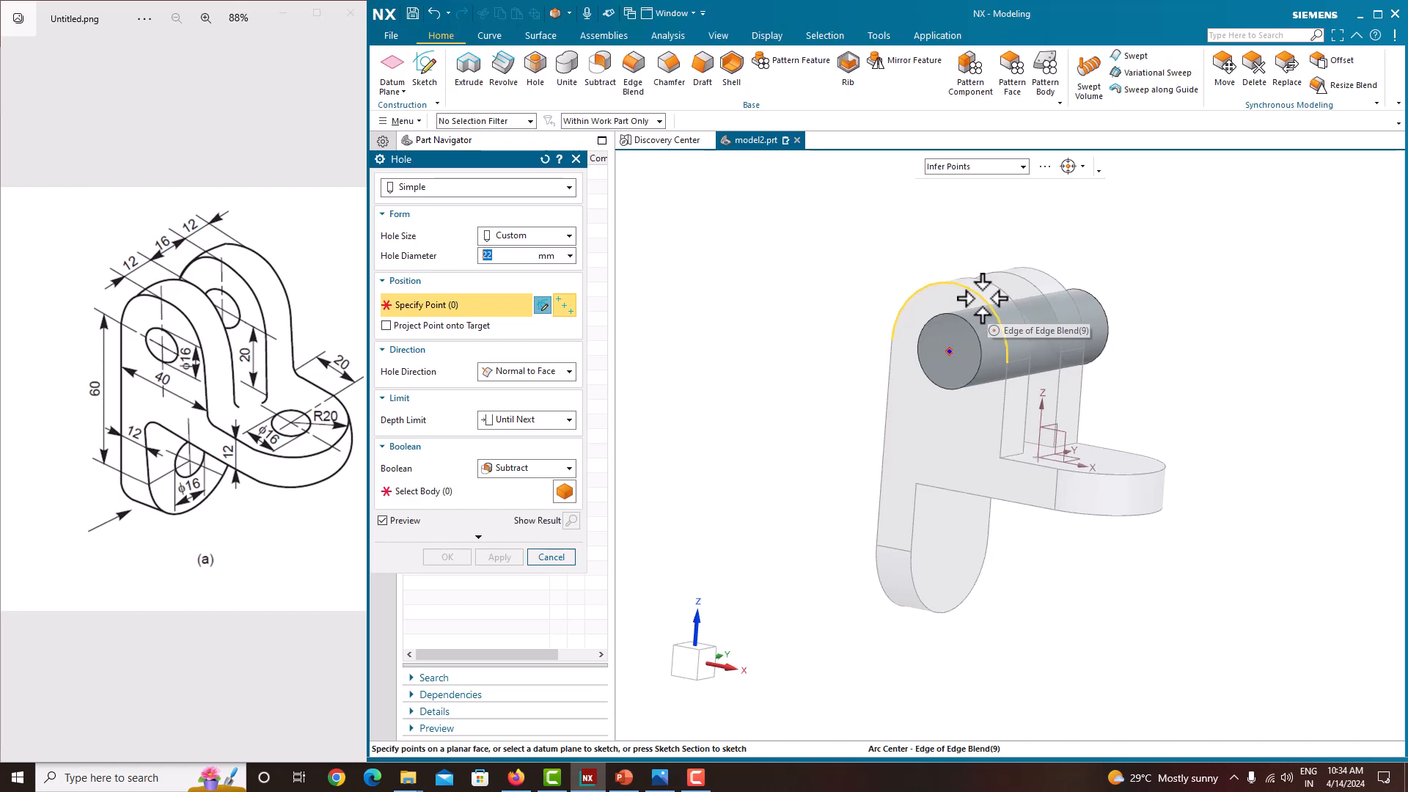
left_click(982, 298)
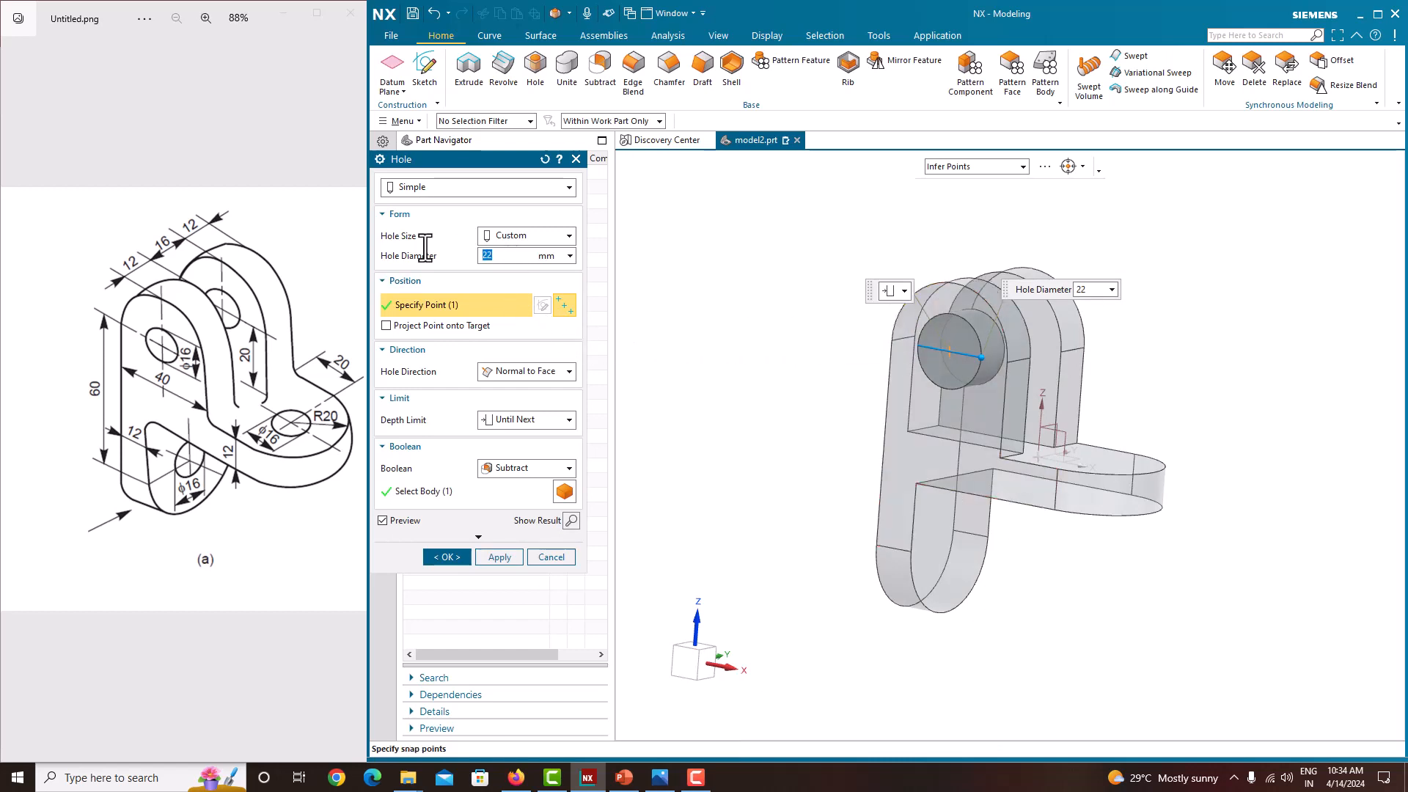
type("16")
key("Return")
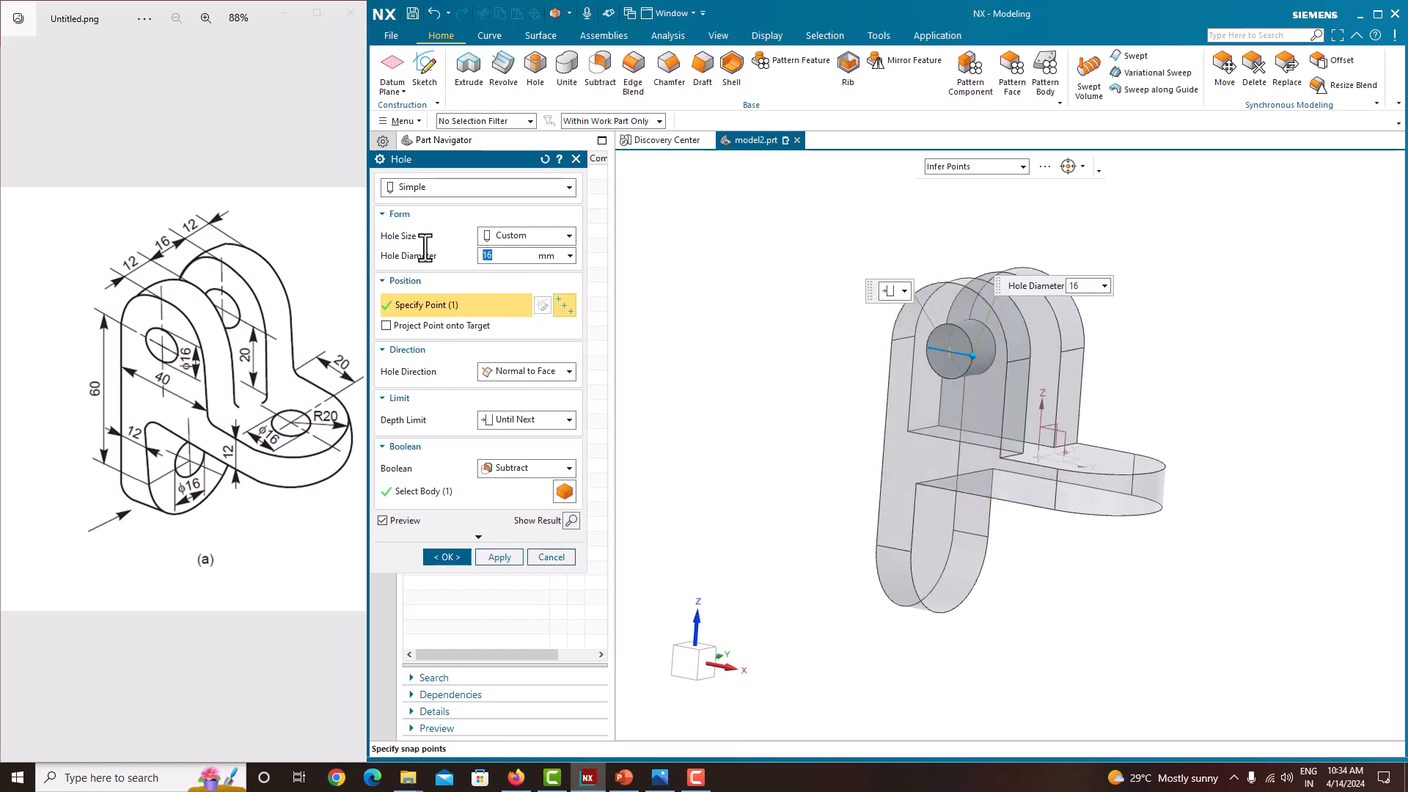
left_click(500, 423)
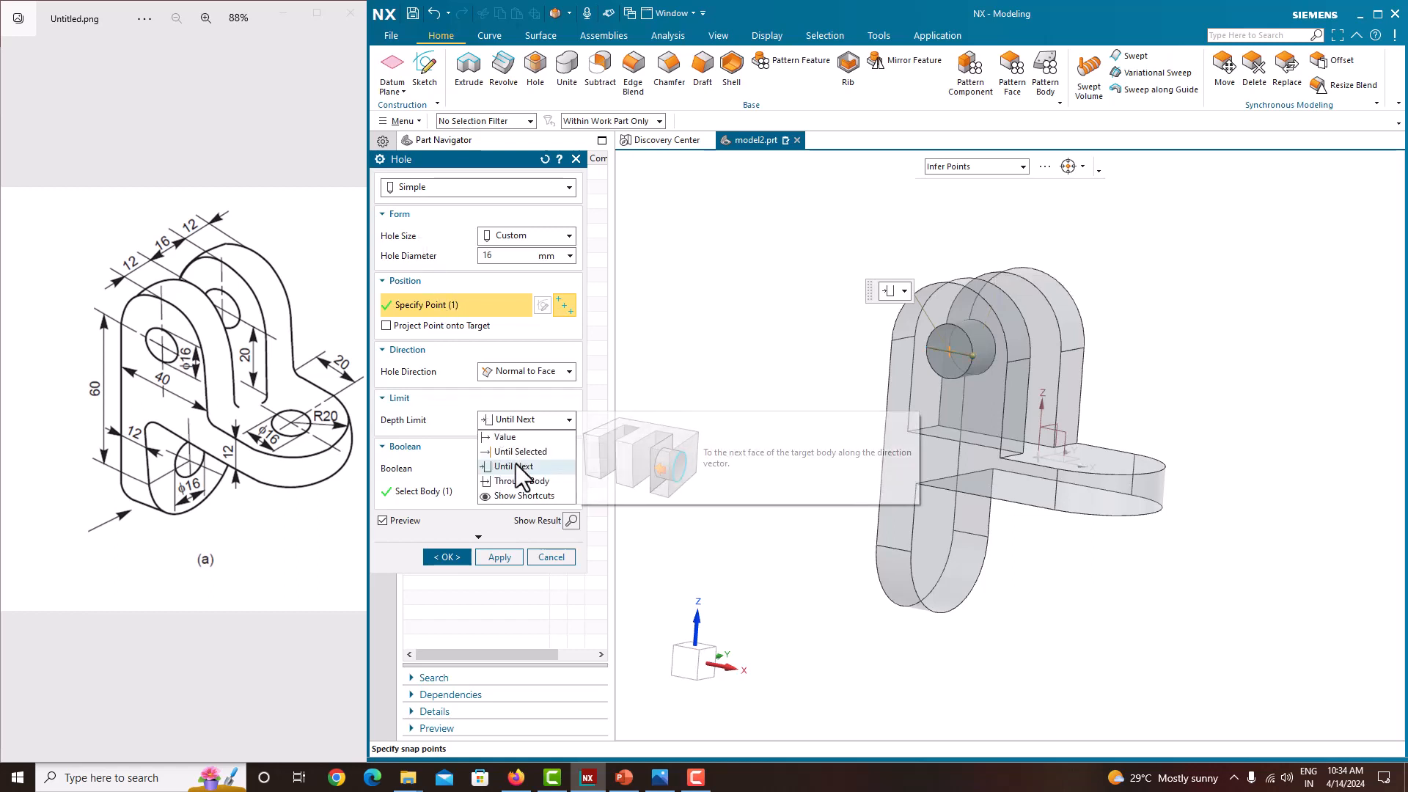
left_click(522, 481)
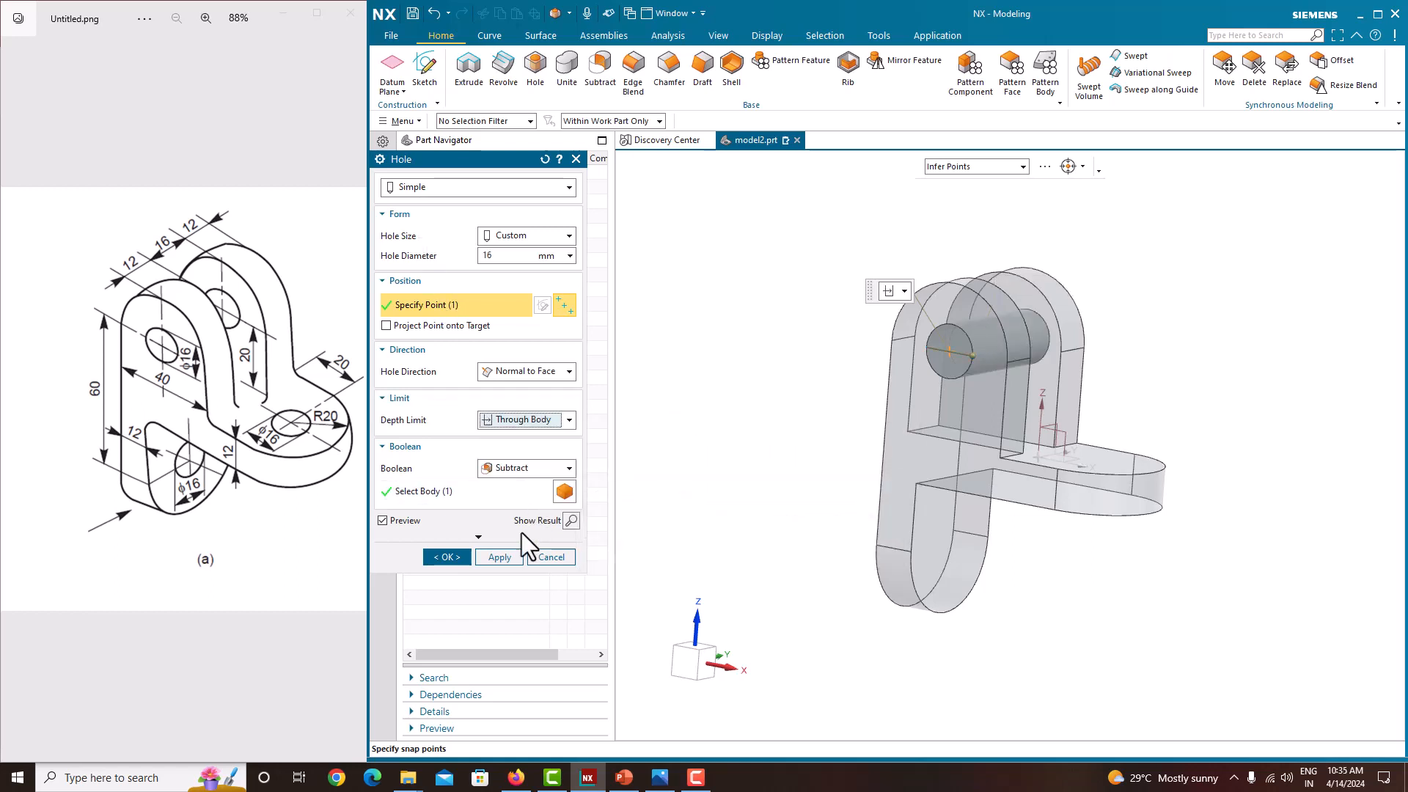
left_click(504, 559)
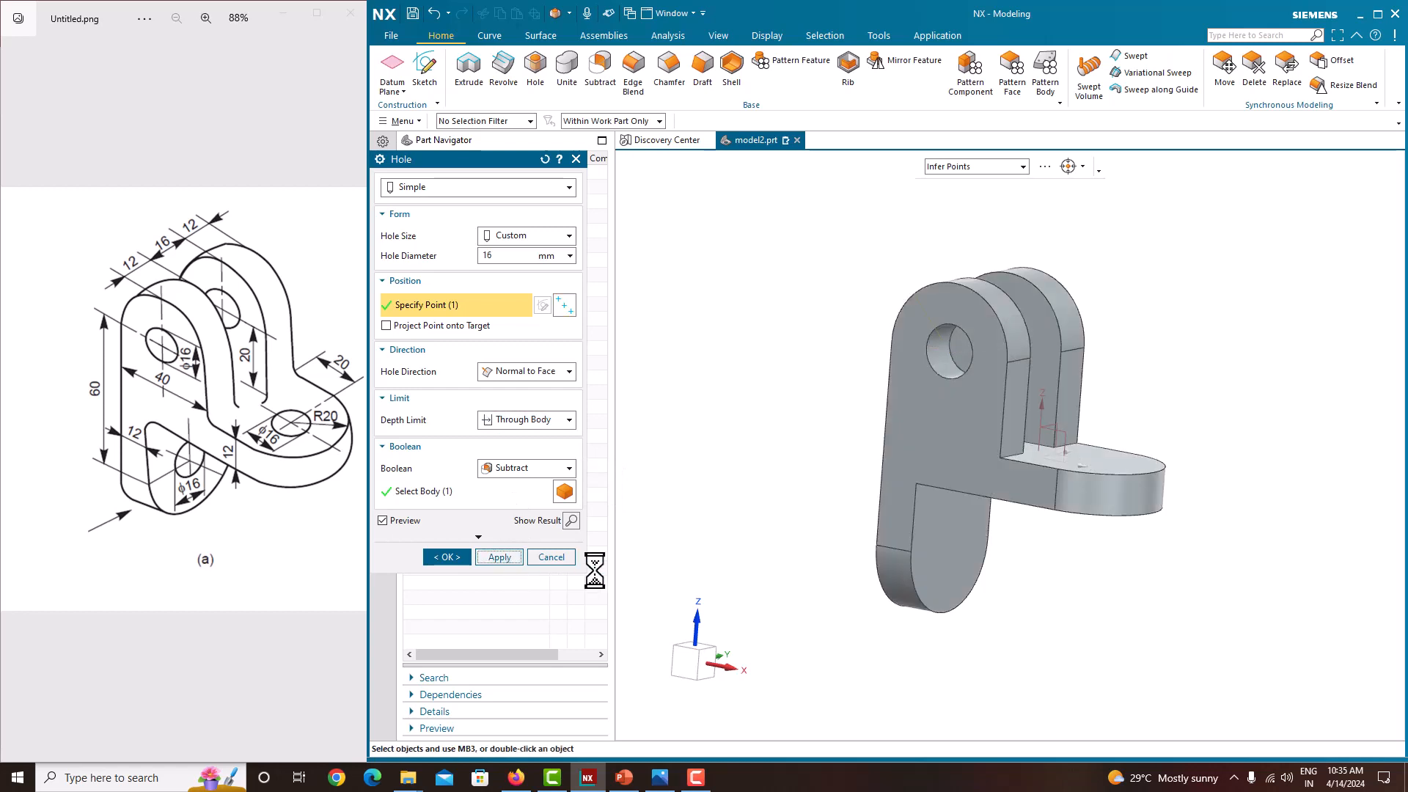
Cut a 16 mm hole with depth limit Until Next at the arc centre of the ledge's rounded end
middle_click_drag(1203, 425, 1219, 431)
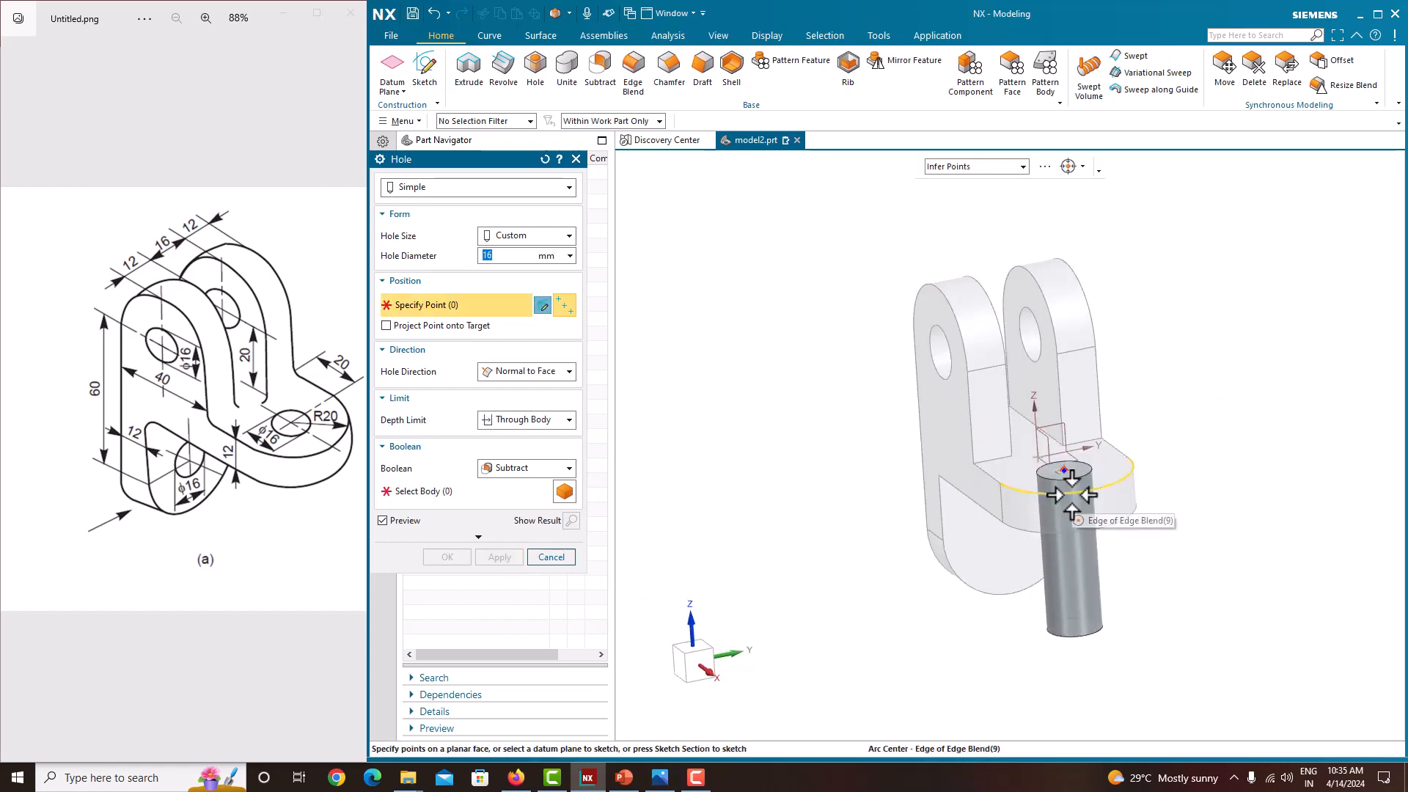
left_click(1071, 488)
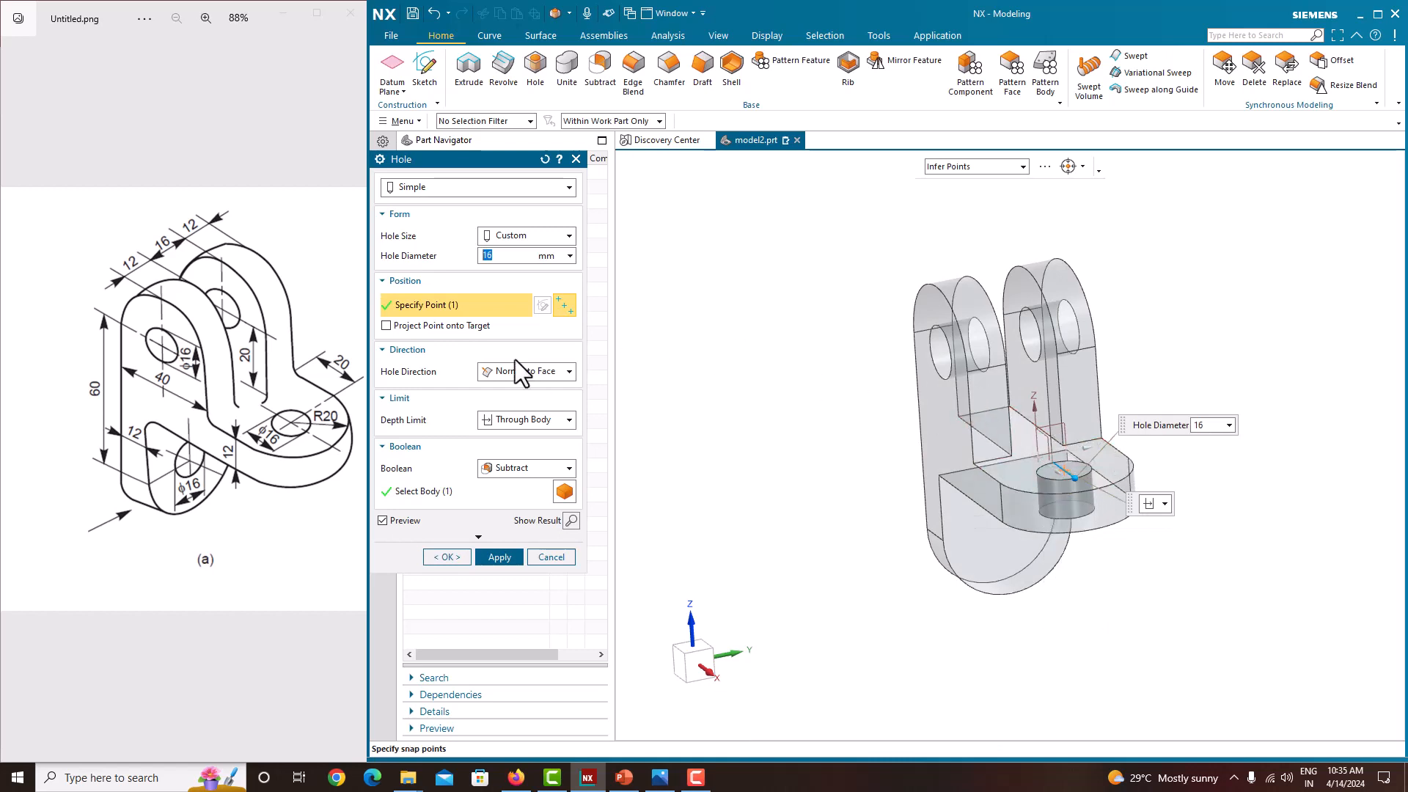
left_click(525, 421)
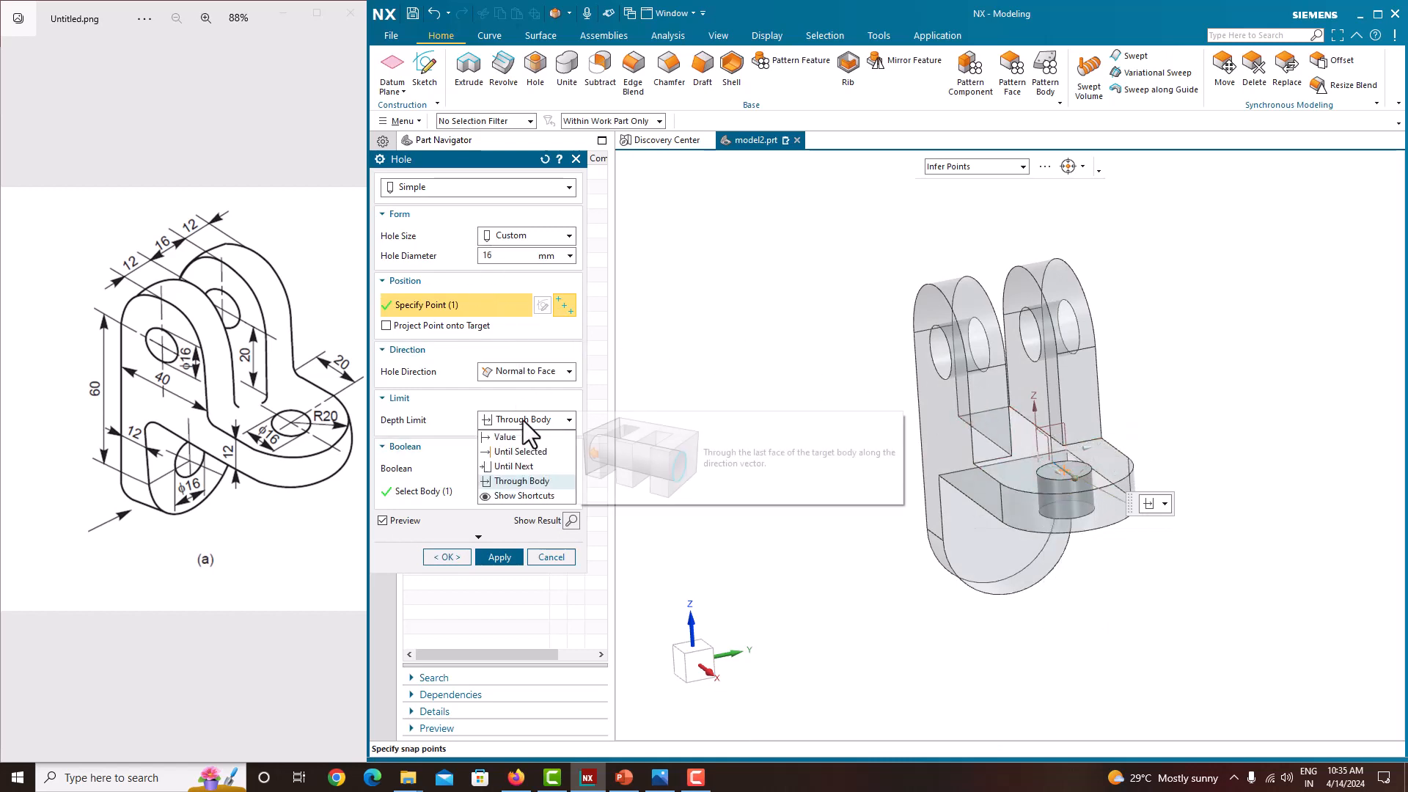
left_click(517, 468)
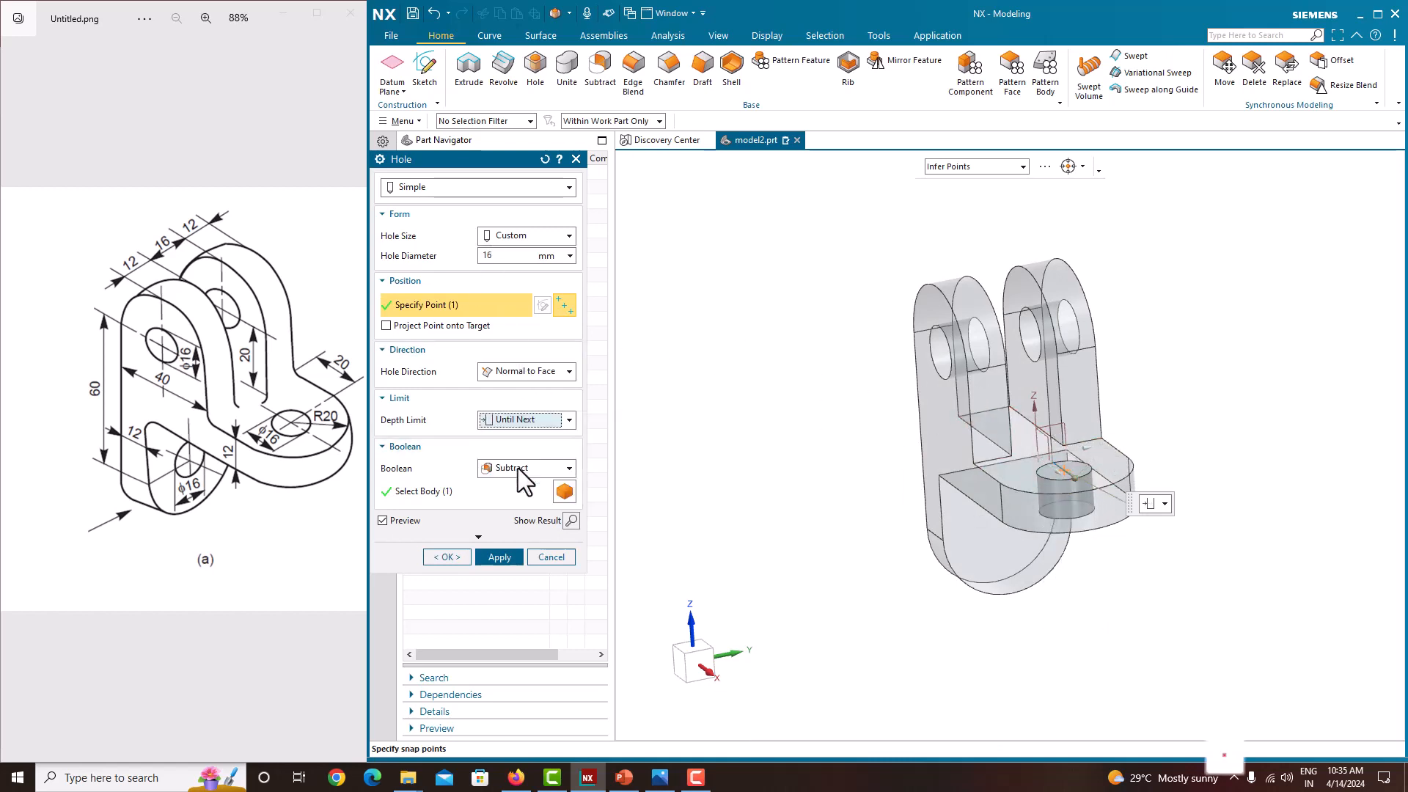
left_click(507, 557)
Cut a 16 mm hole with depth limit Until Next at the arc centre of the lower tab's rounded end
middle_click_drag(814, 503, 801, 465)
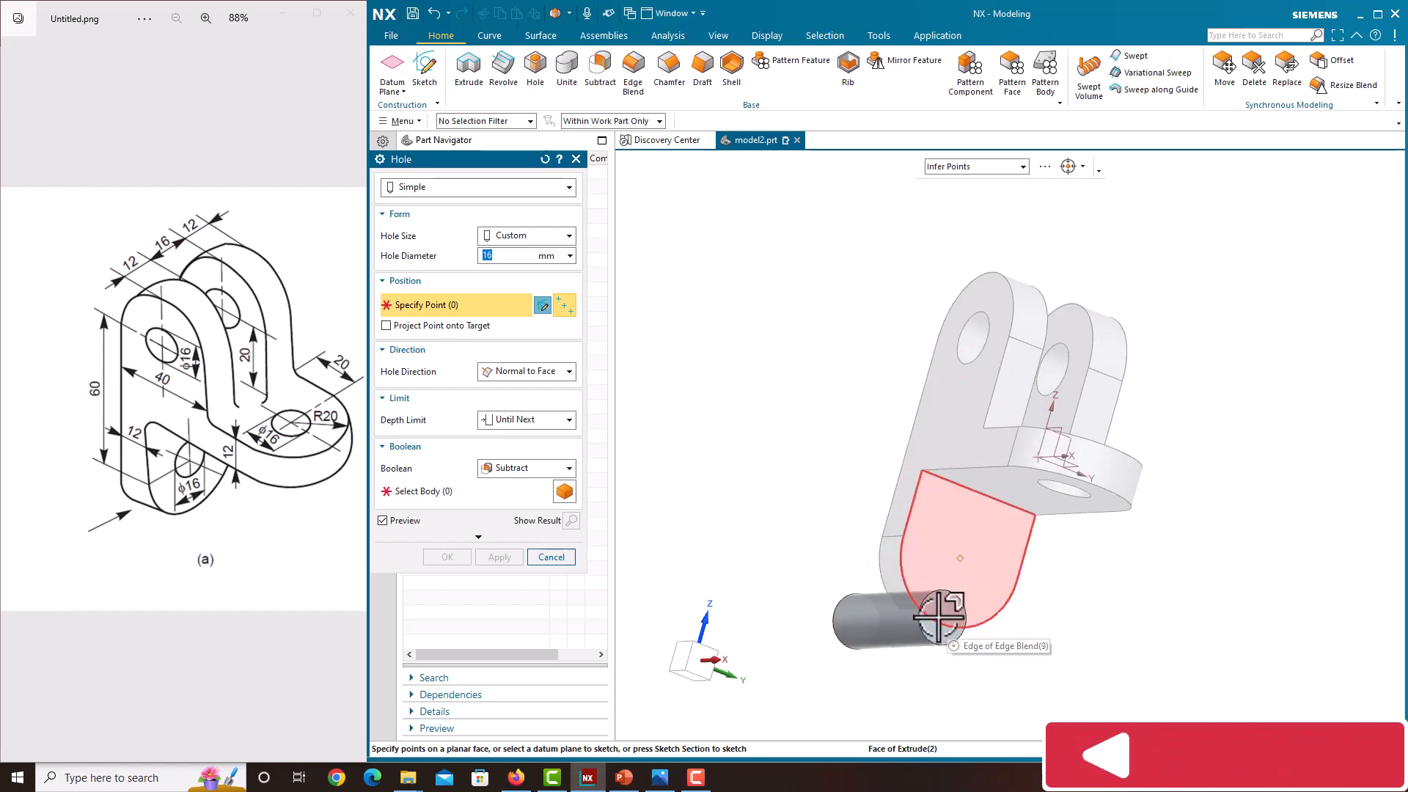
middle_click_drag(943, 575, 933, 587)
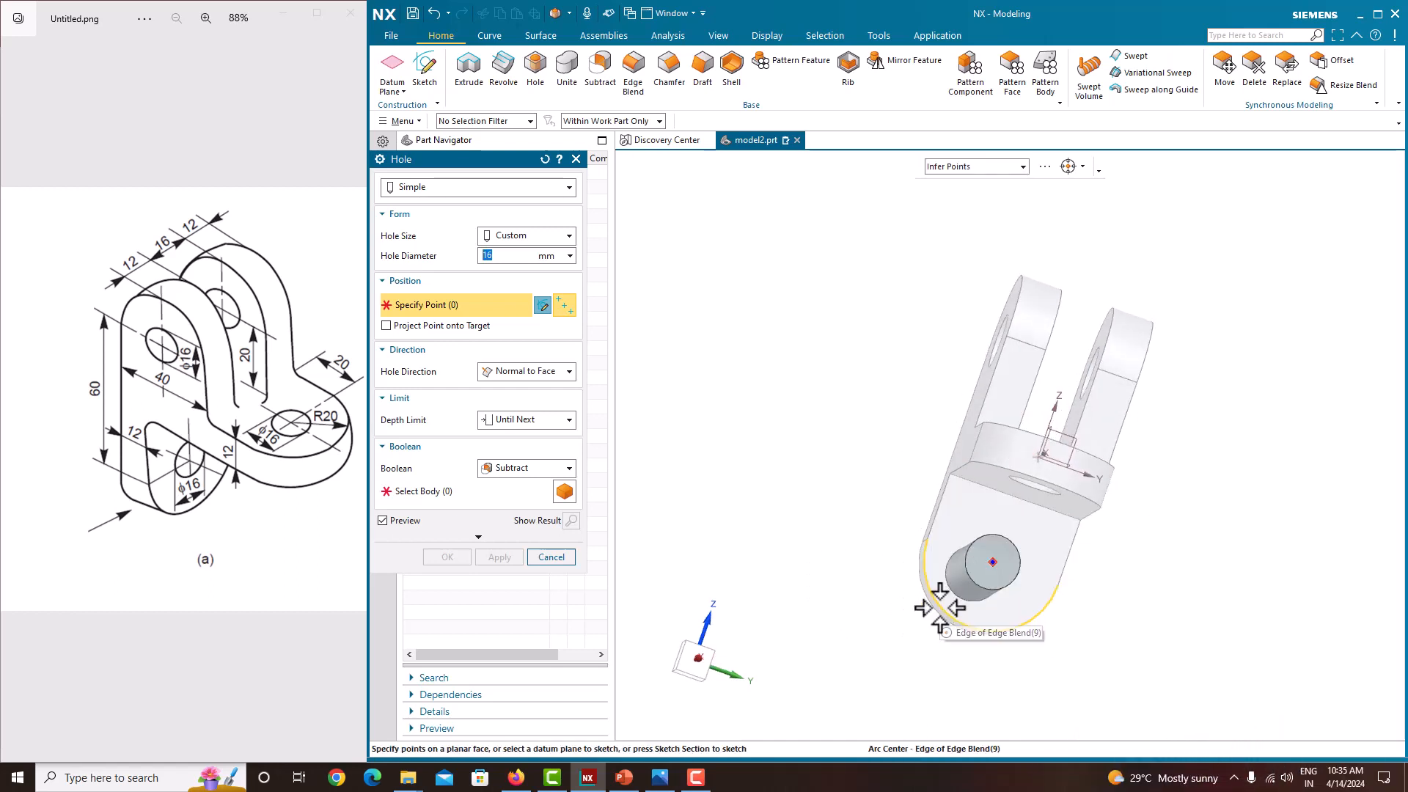
left_click(939, 608)
left_click(512, 425)
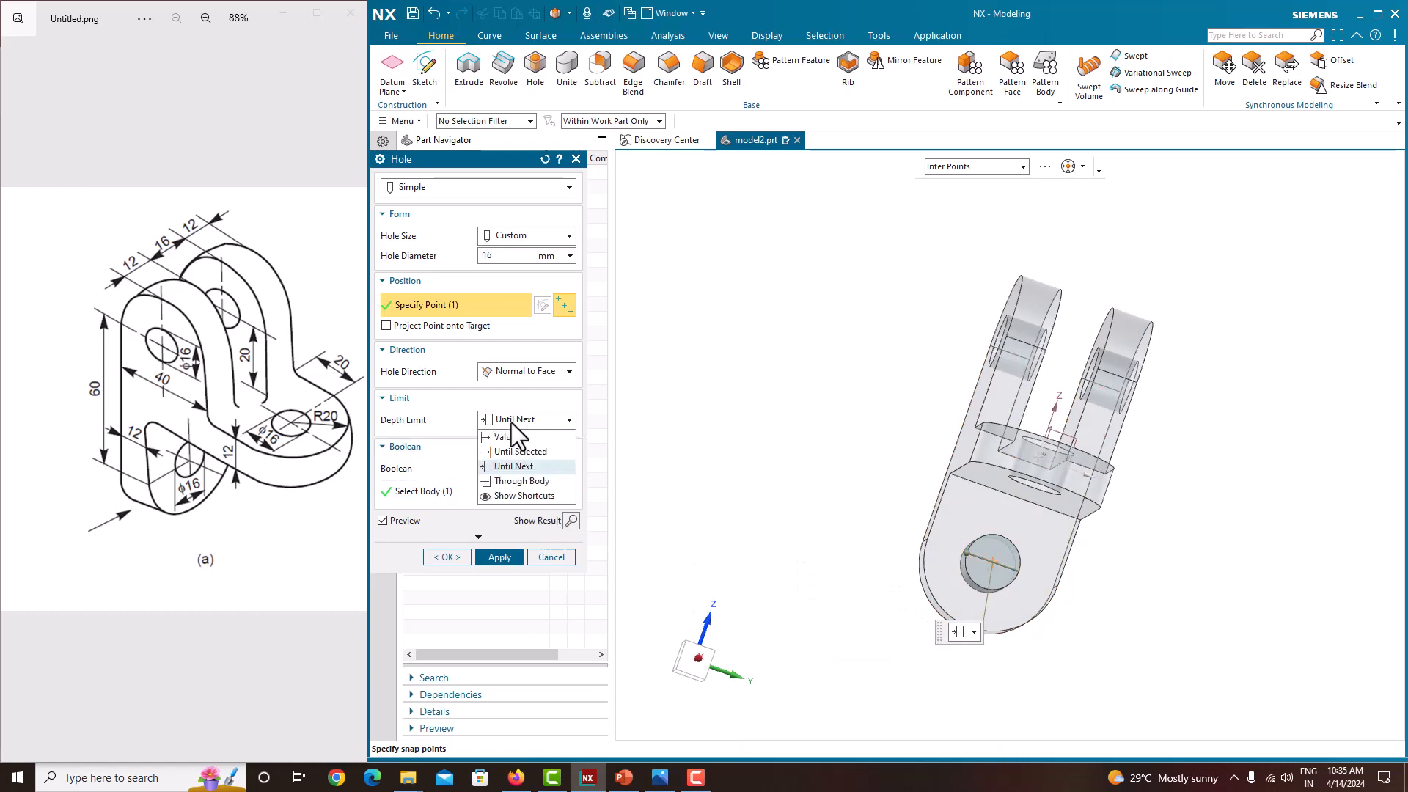
left_click(512, 470)
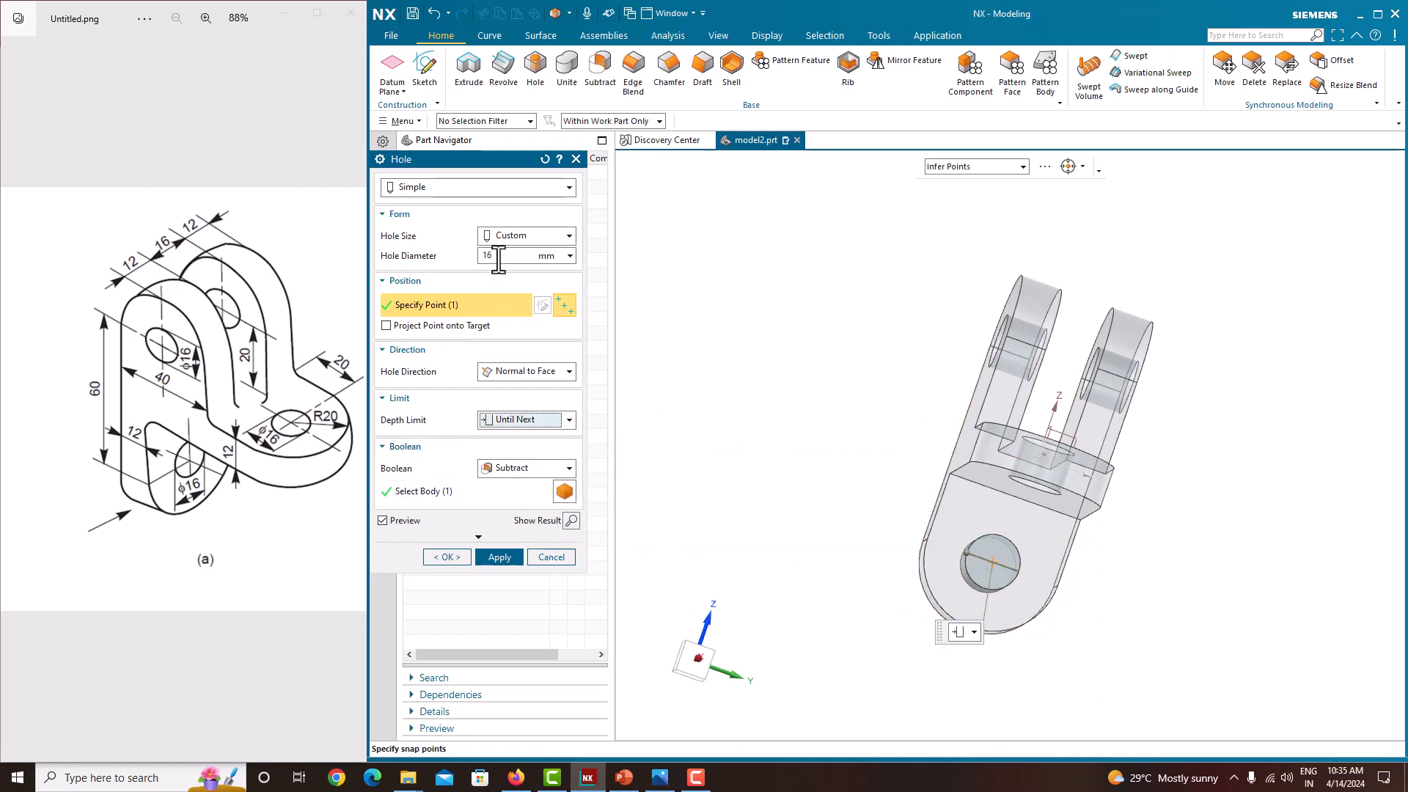
left_click(455, 558)
Start an edge blend on the front edge where the -Y lug meets the ledge and set its radius to 2 mm
middle_click_drag(814, 499, 860, 506)
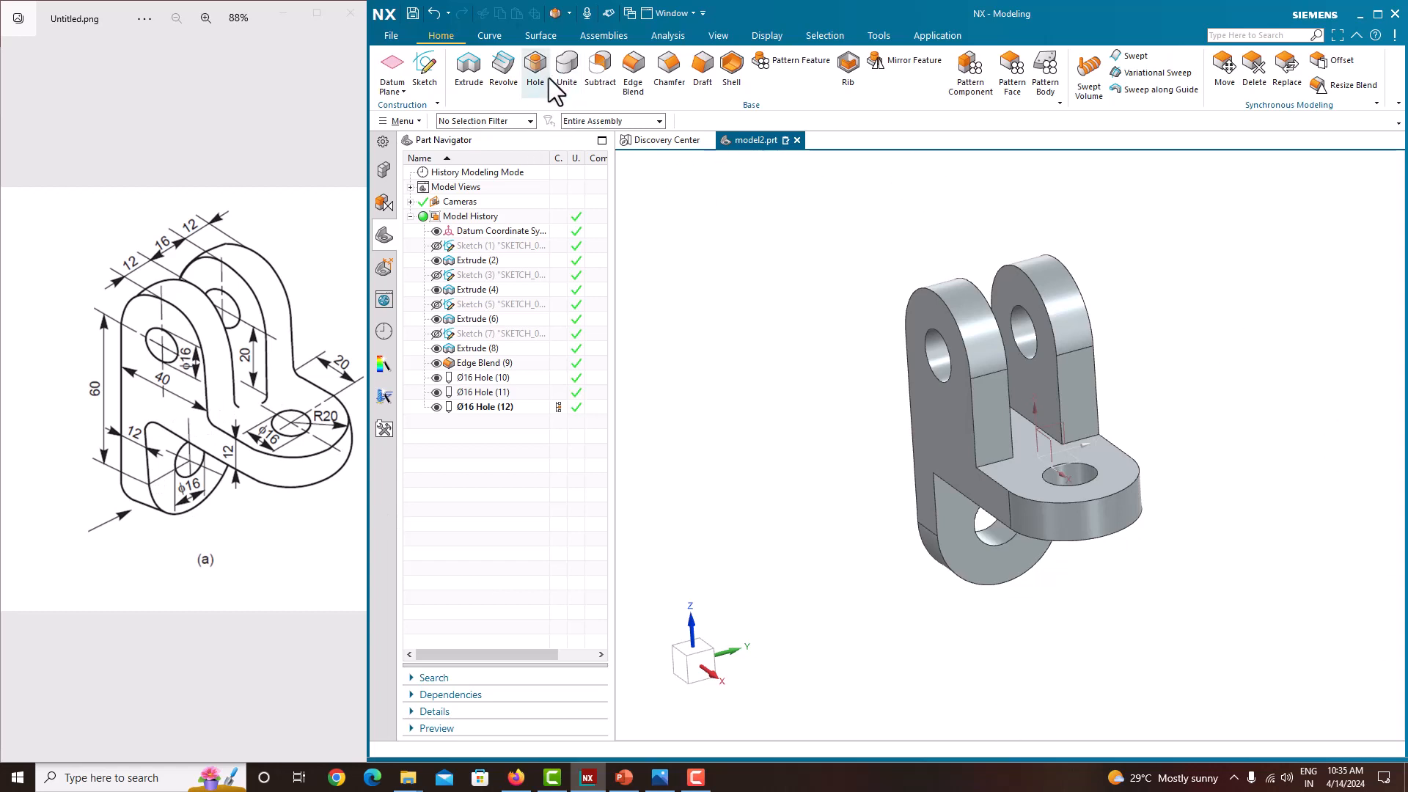
left_click(633, 73)
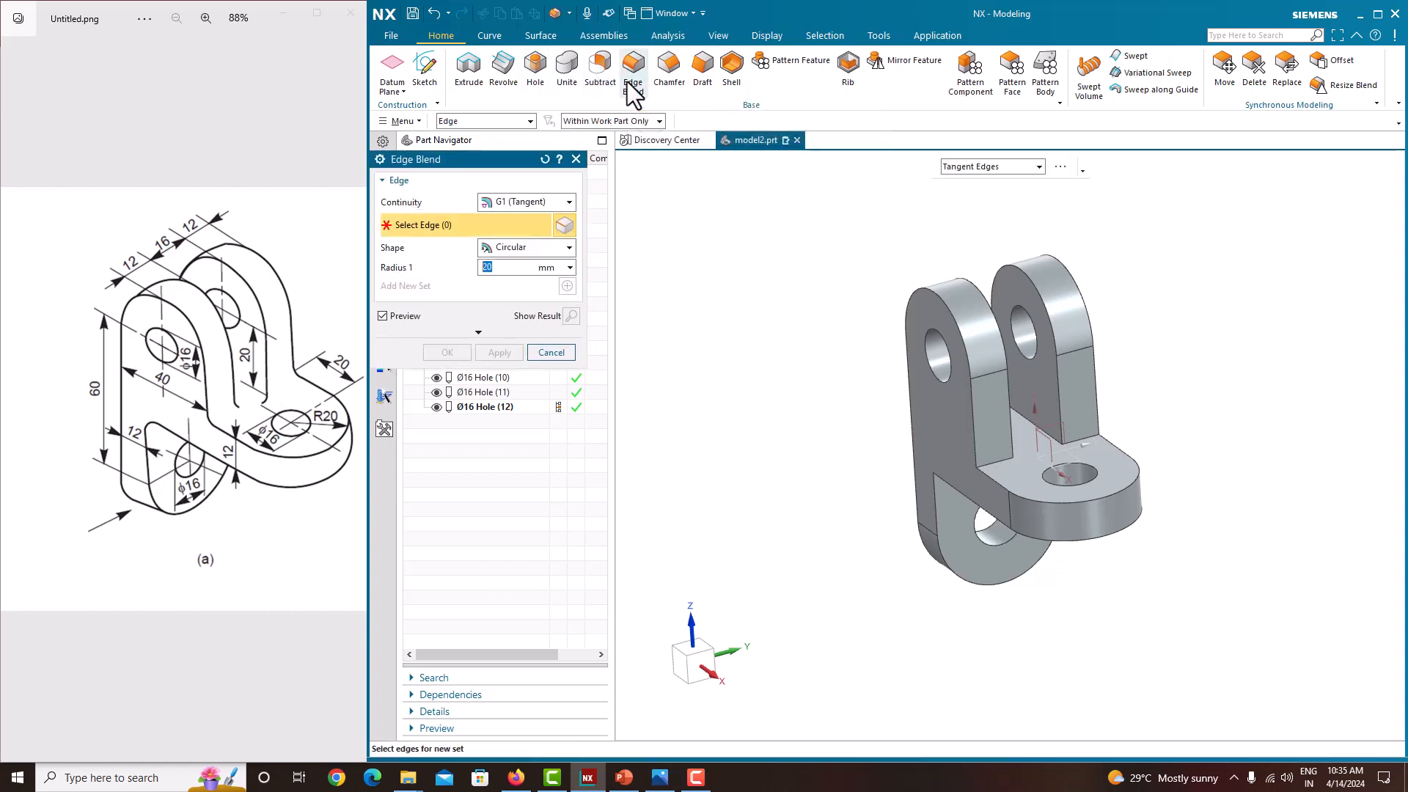
left_click(1004, 458)
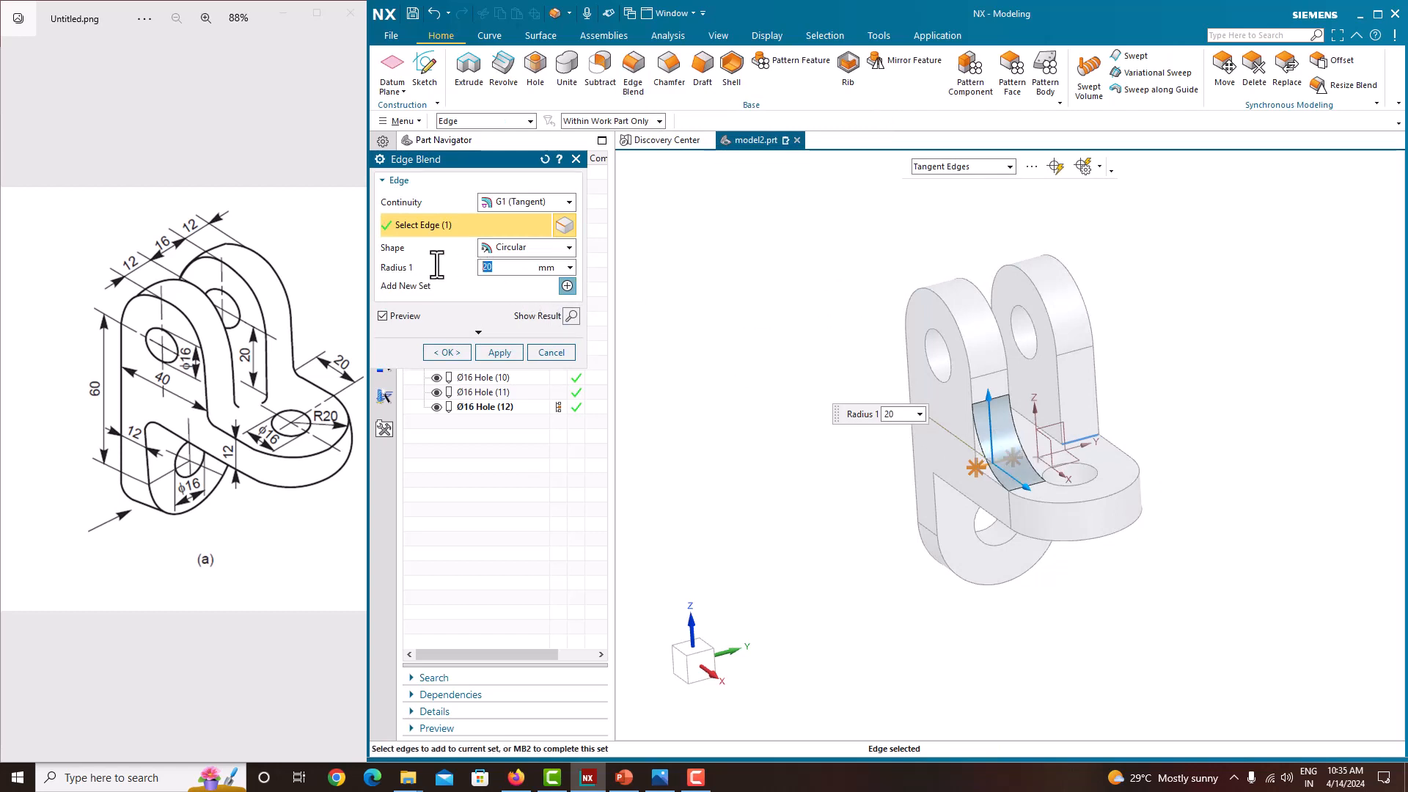
key("Return")
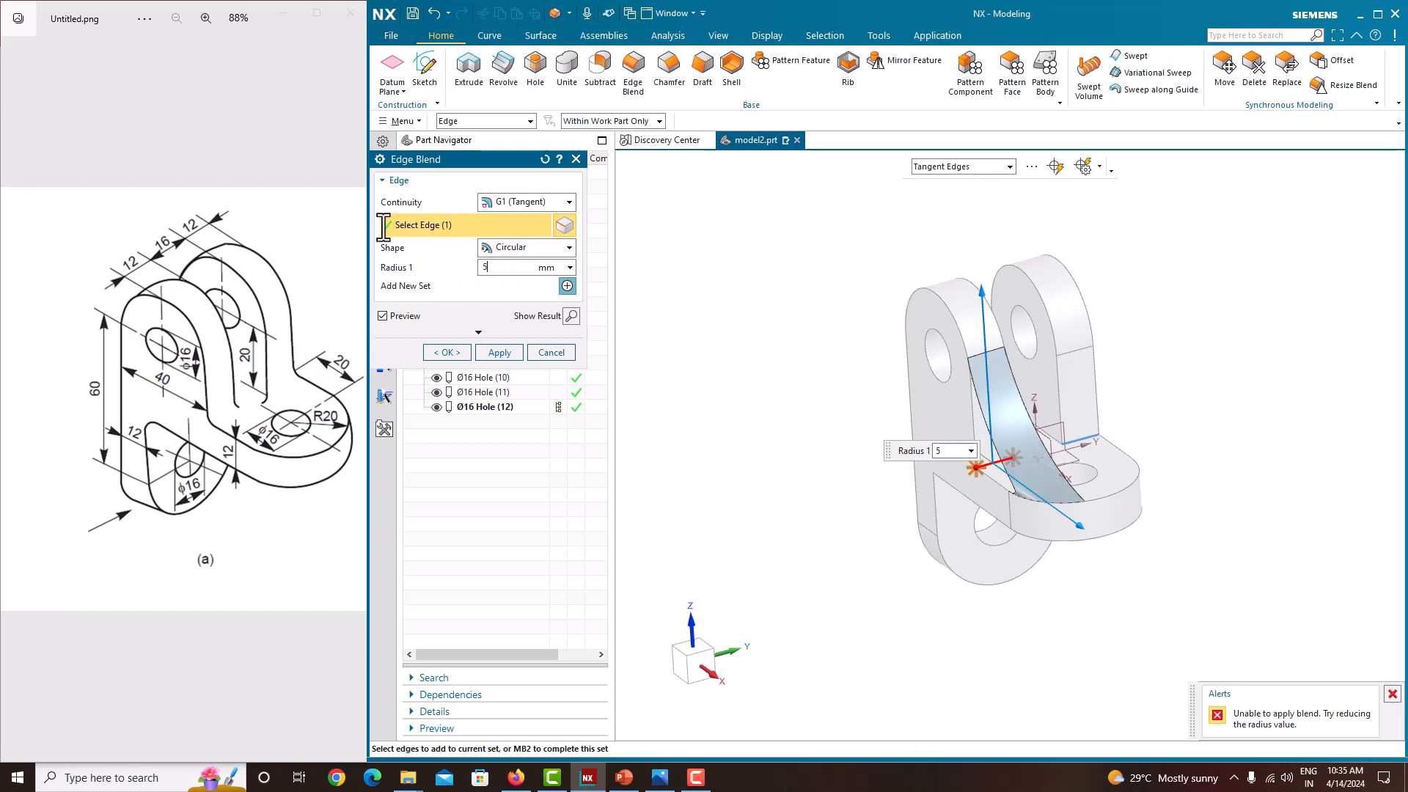
key("Return")
scroll(1001, 470, "up", 6)
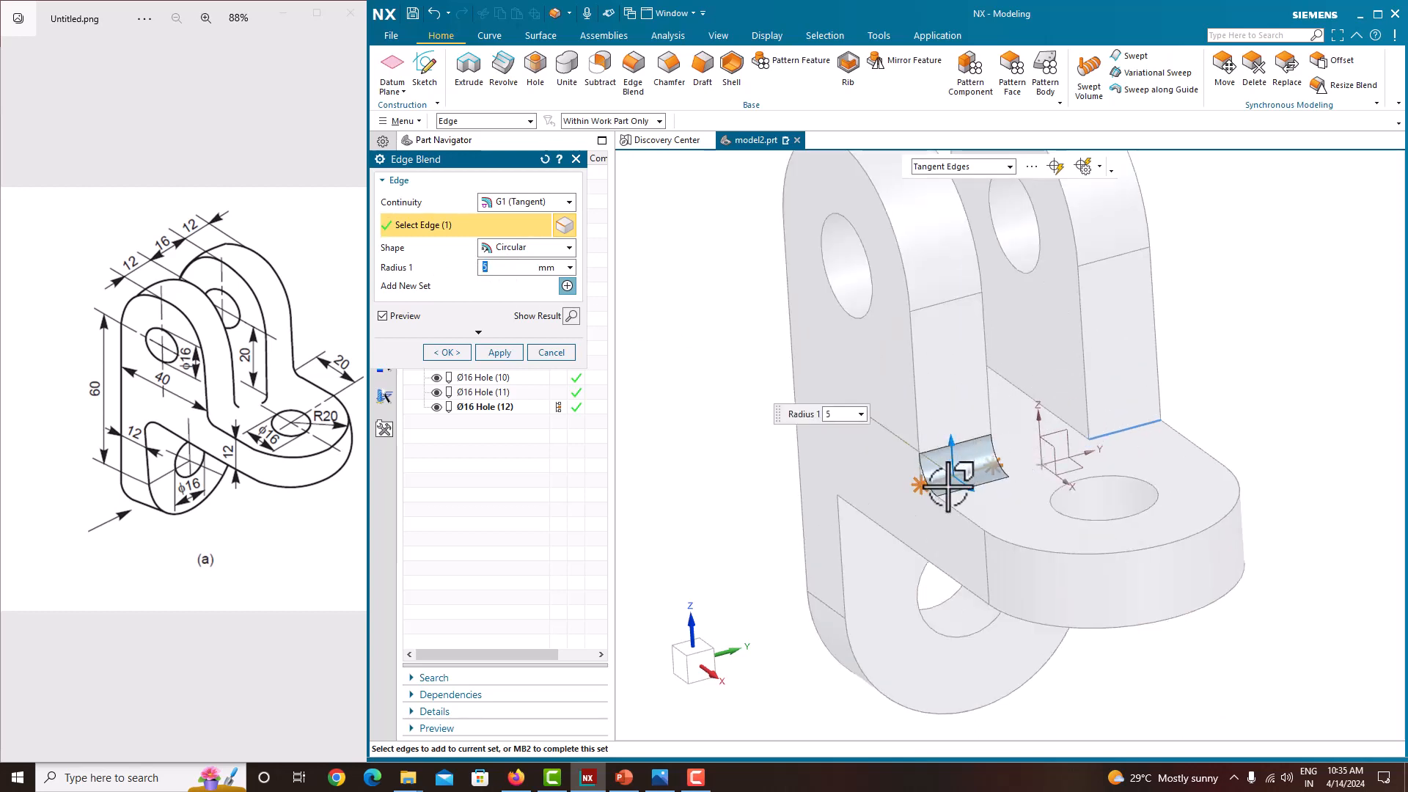
middle_click_drag(981, 481, 1000, 487)
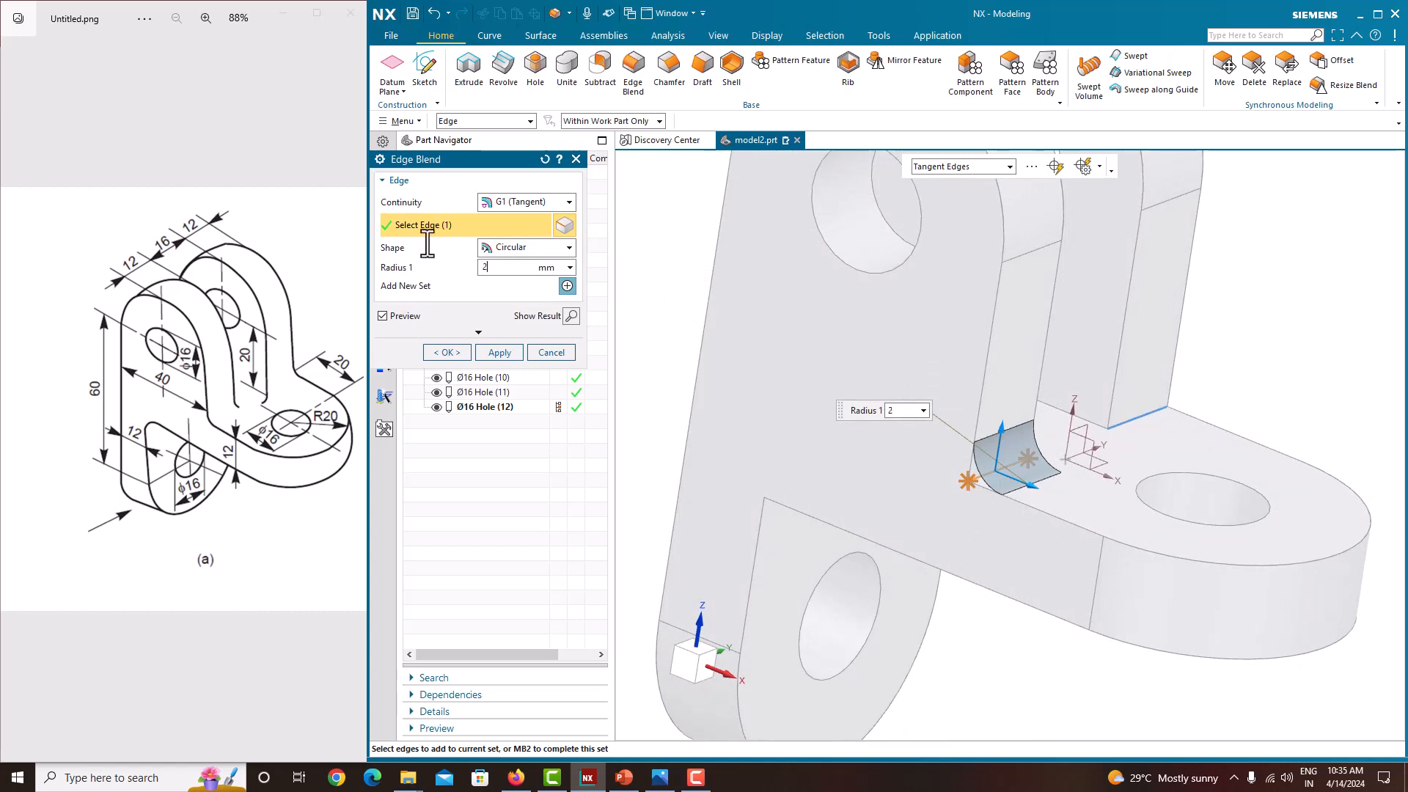
key("Return")
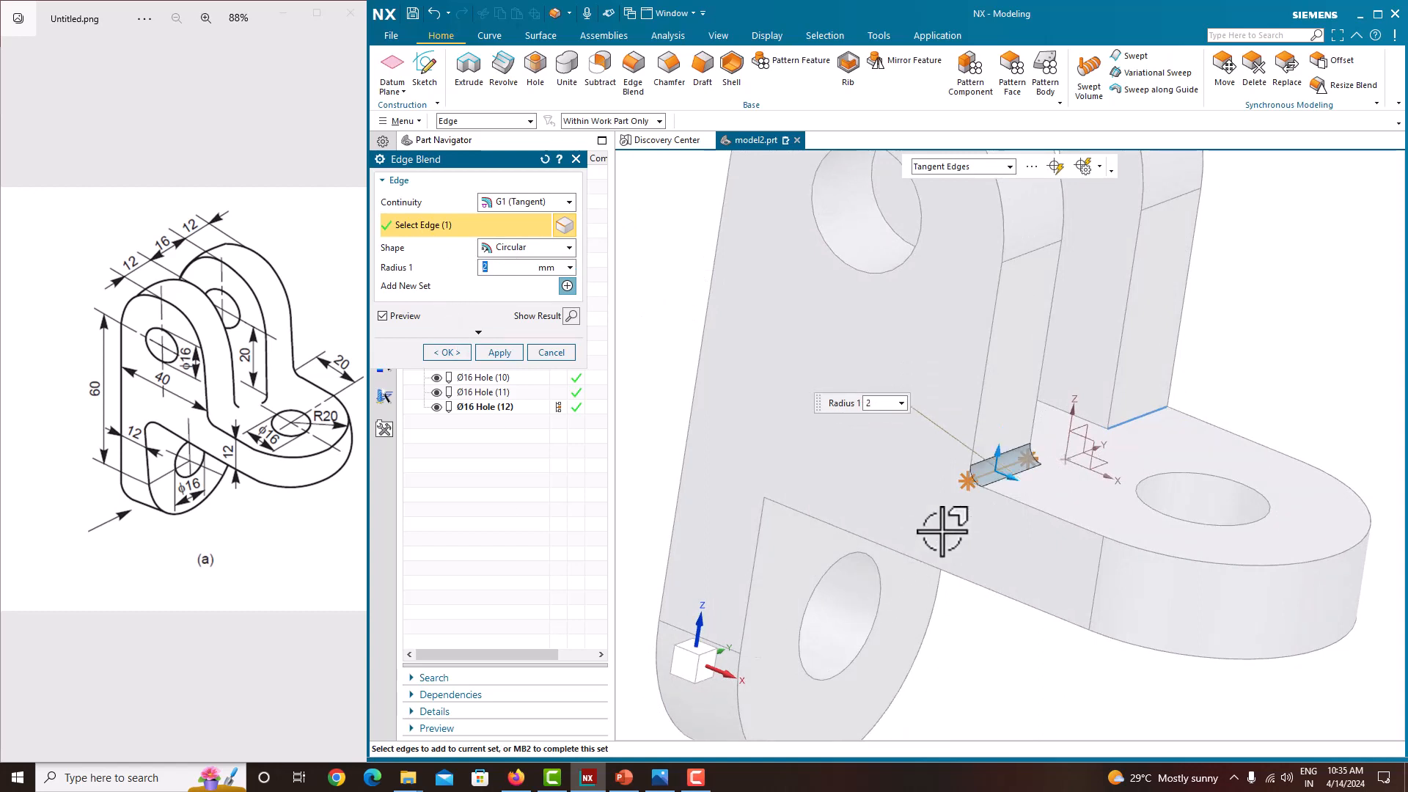
Add the +Y lug's front base edge and the inner base edges of both lugs along the slot floor to the blend
left_click(1135, 415)
middle_click_drag(1130, 436, 1071, 471)
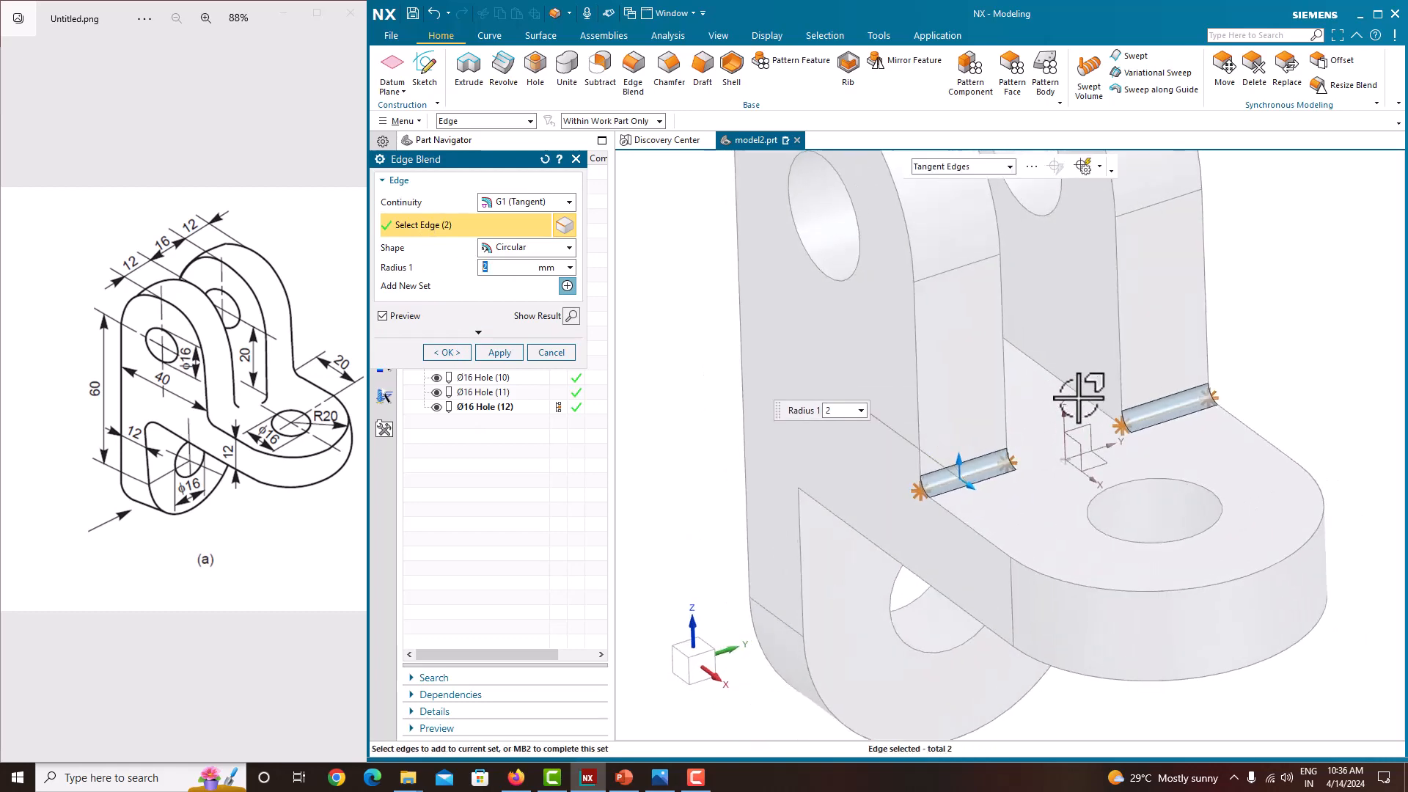
left_click(1133, 436)
middle_click_drag(1134, 437, 1056, 494)
left_click(1022, 409)
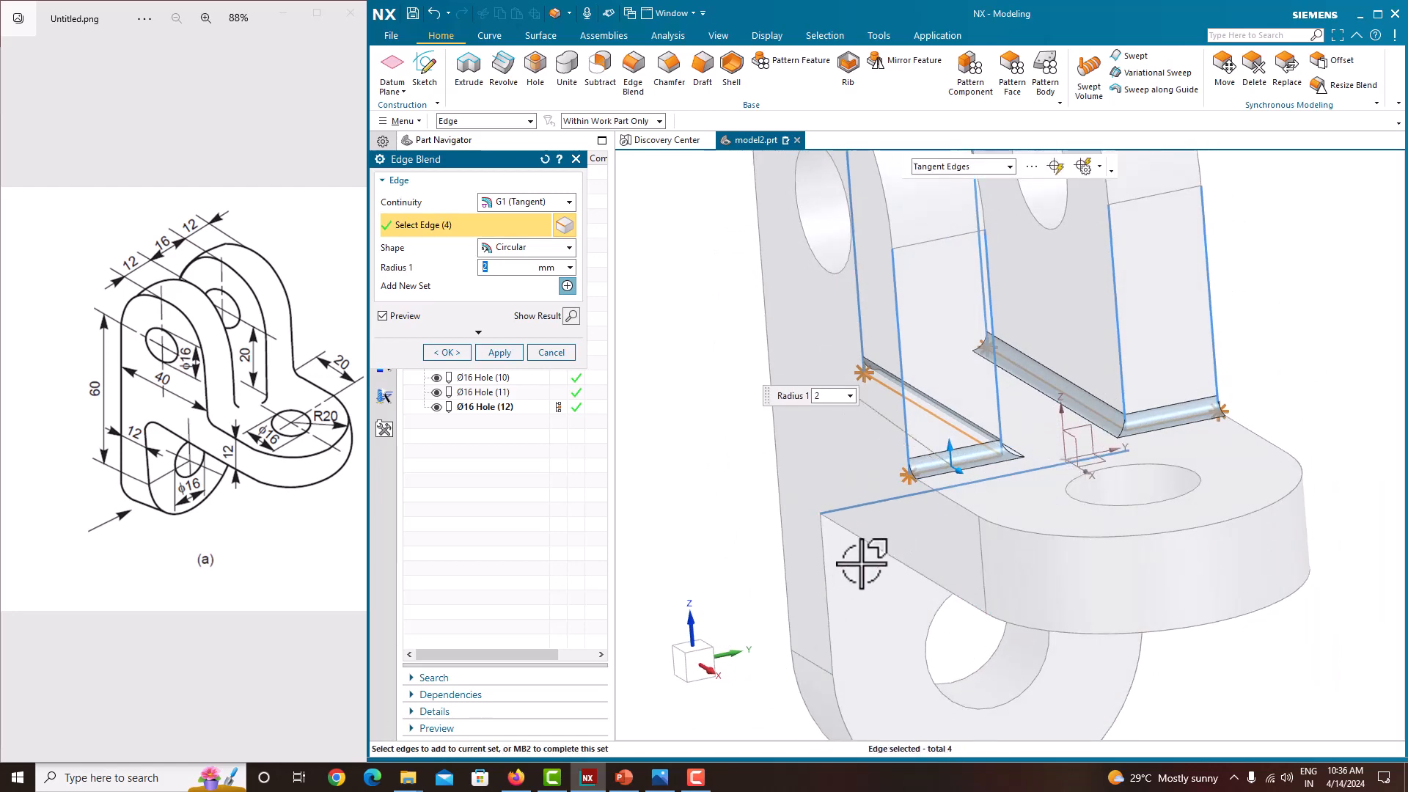
Add the edge where the ledge's underside meets the lower tab's face to the selection and apply the blend
middle_click_drag(856, 560, 856, 518)
left_click(843, 612)
middle_click_drag(848, 597, 912, 487)
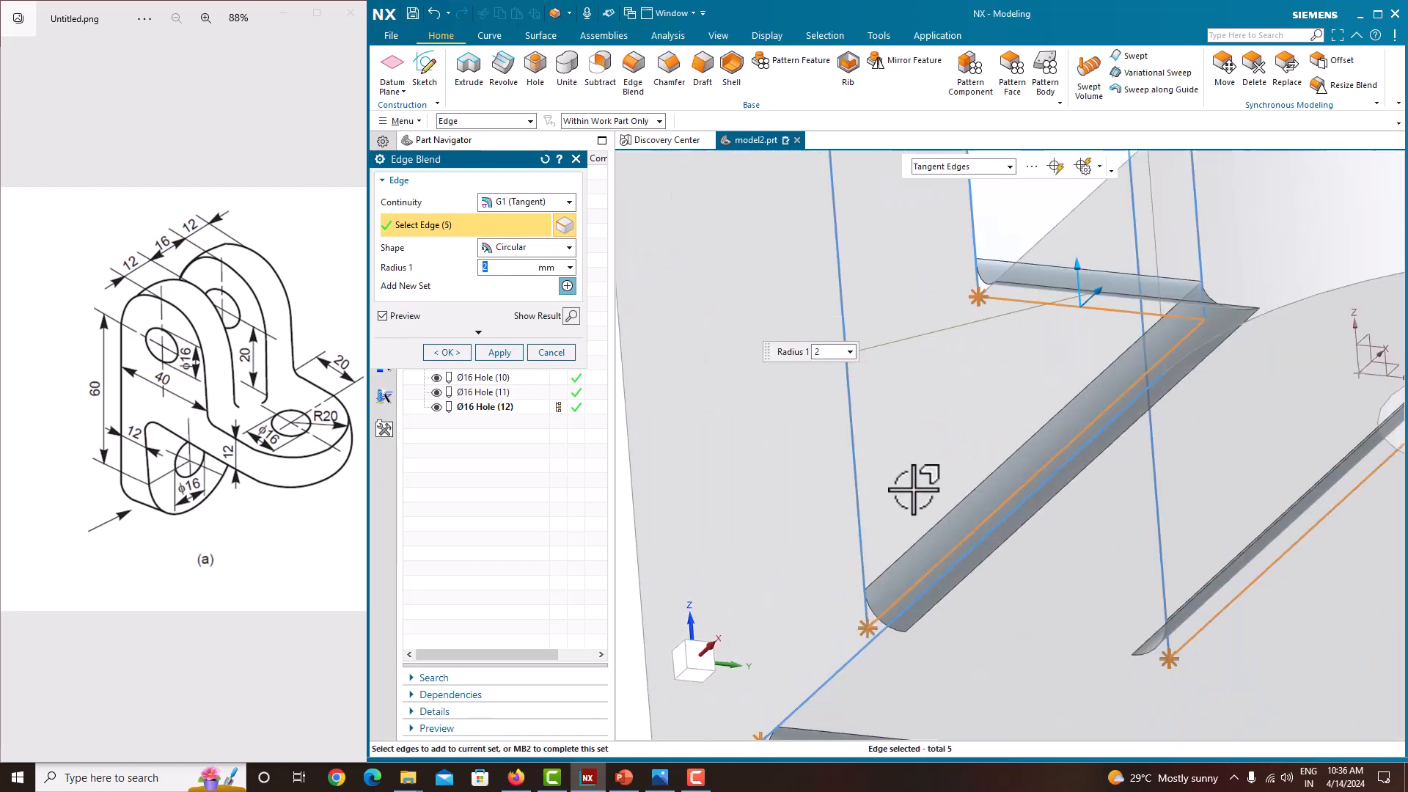
scroll(911, 540, "up", 5)
scroll(907, 541, "down", 5)
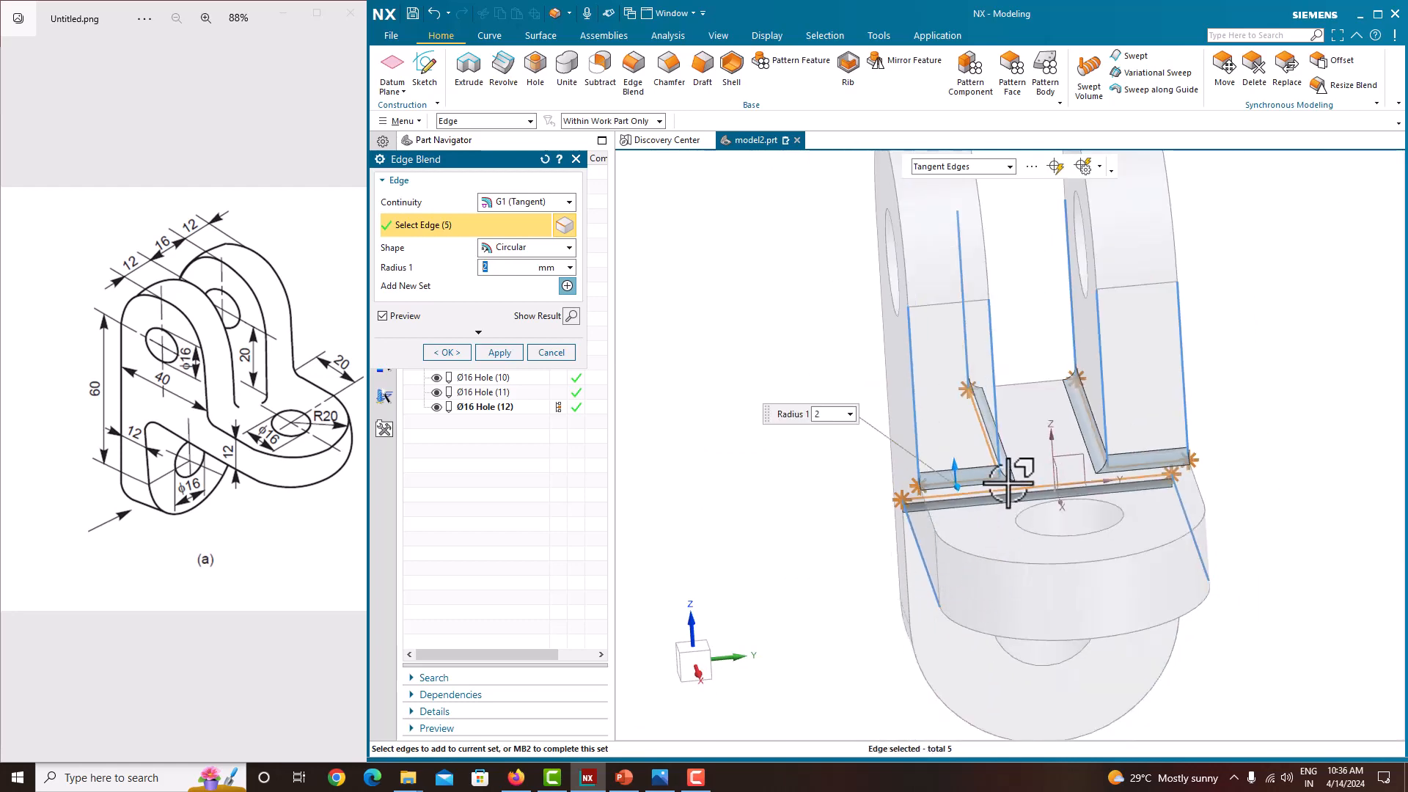
middle_click_drag(1009, 481, 1037, 488)
middle_click(1267, 298)
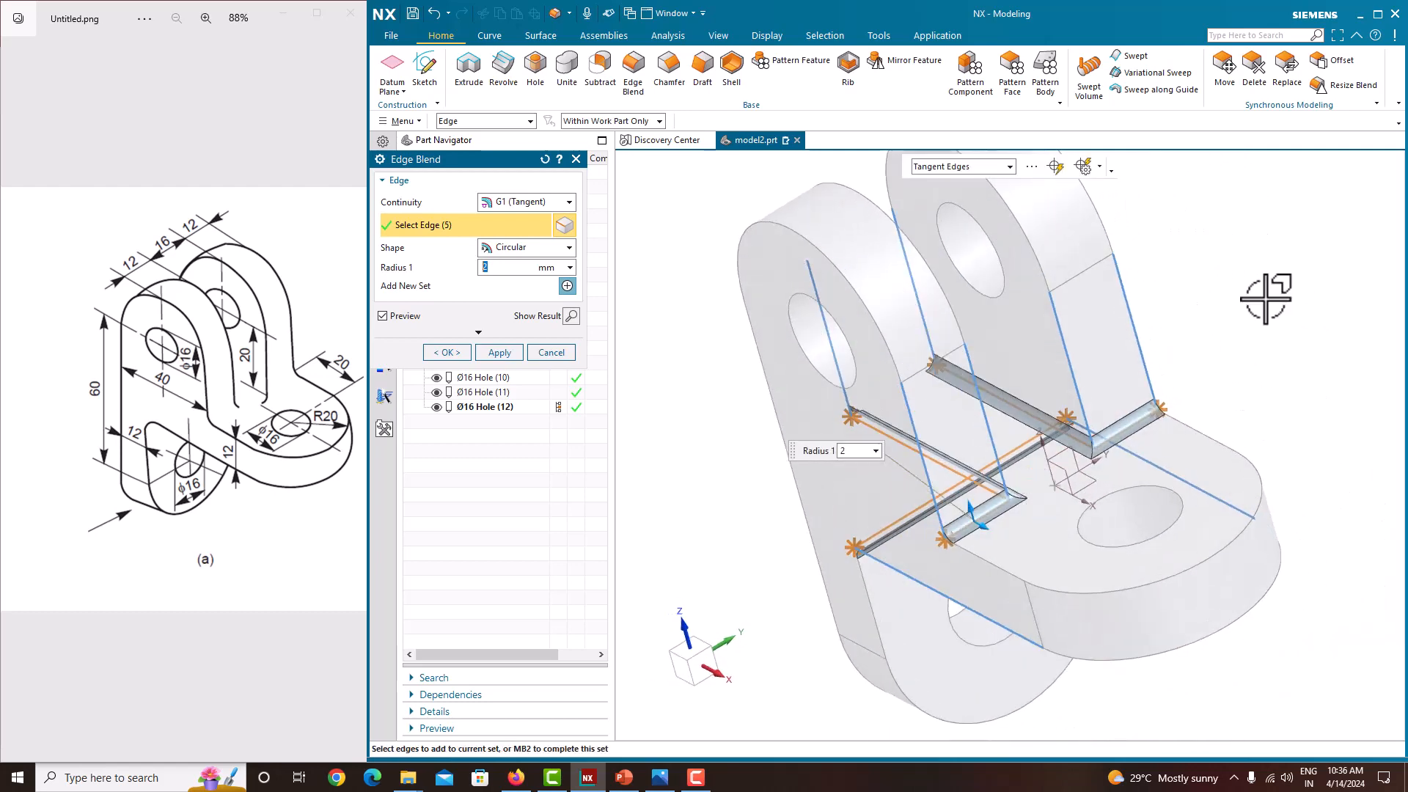
left_click(447, 352)
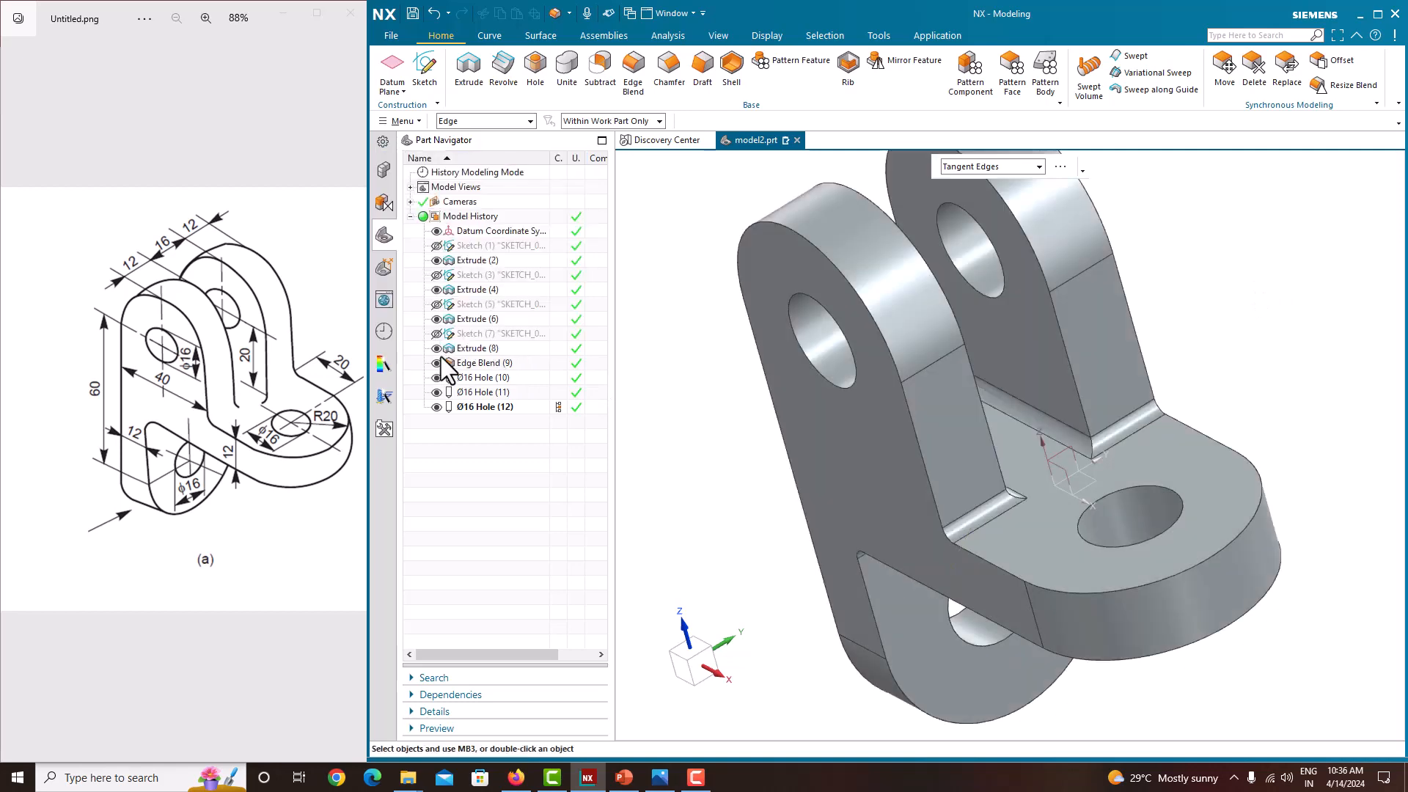
Examine the bracket's holes and blended corners from several angles
middle_click_drag(851, 470, 1100, 625)
scroll(896, 447, "up", 3)
scroll(896, 477, "down", 5)
scroll(874, 521, "up", 3)
scroll(789, 462, "down", 2)
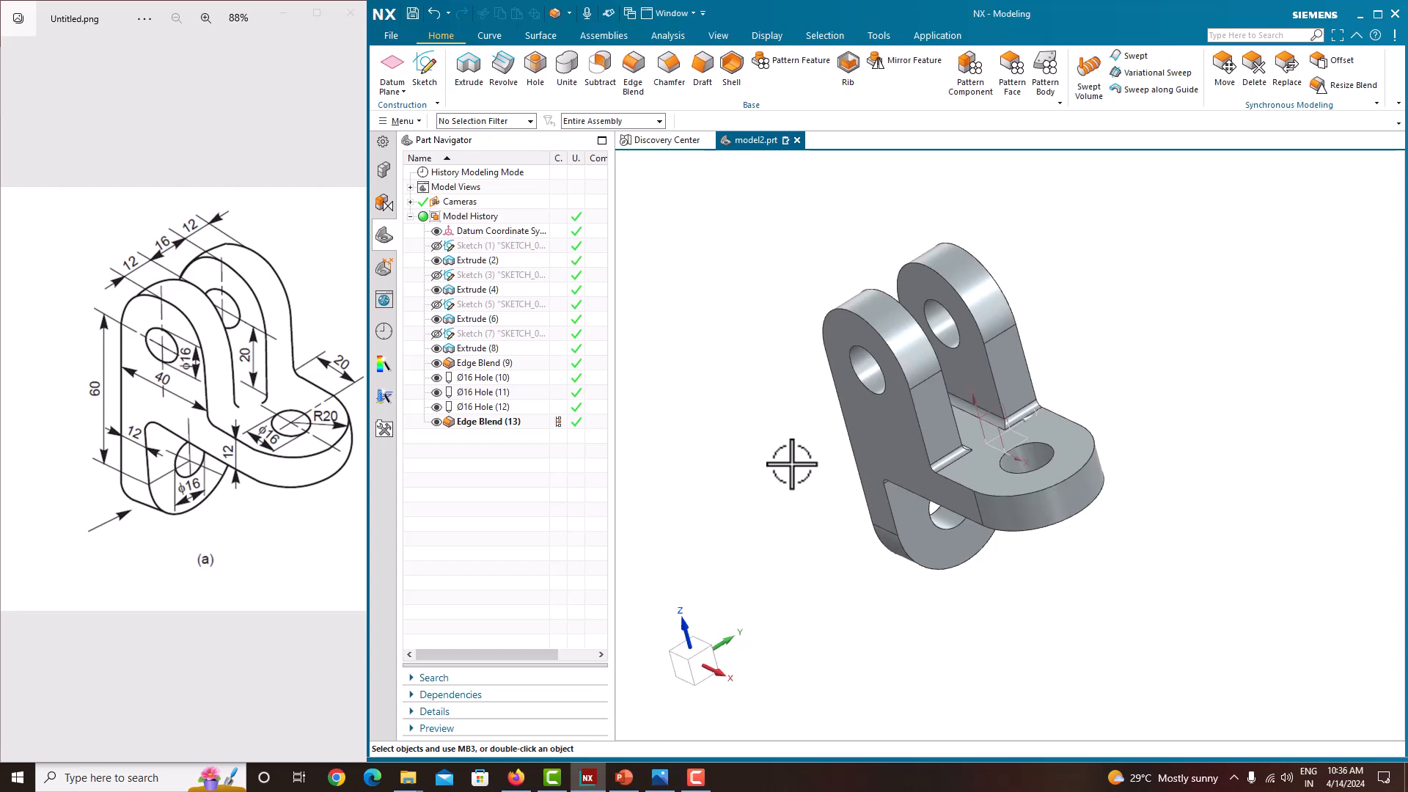
middle_click_drag(791, 463, 782, 477)
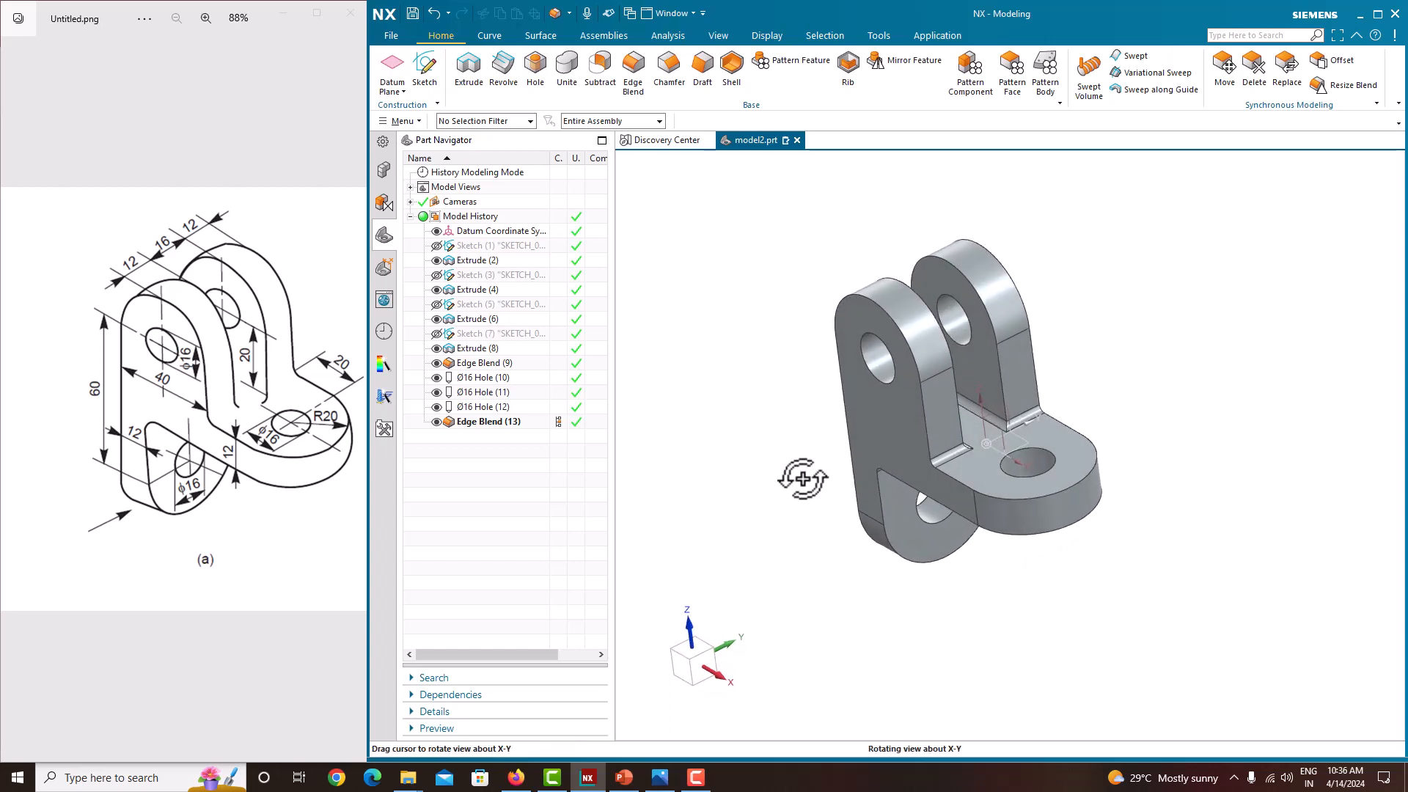